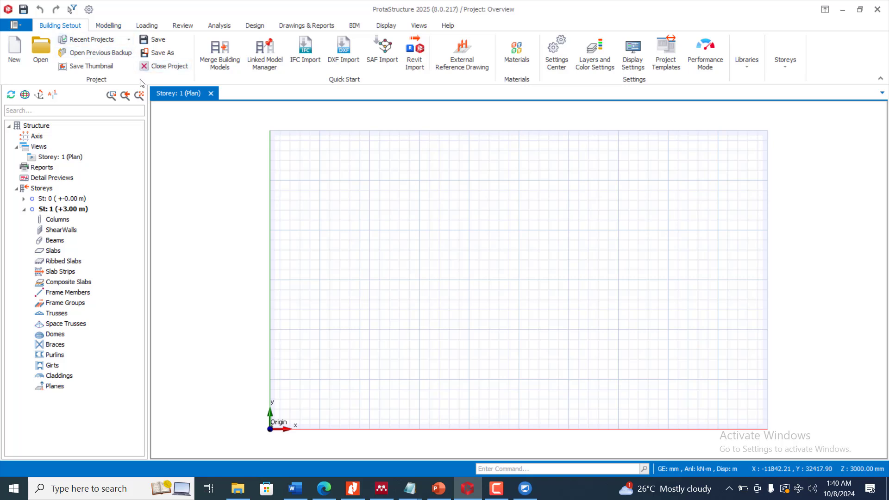
click(109, 26)
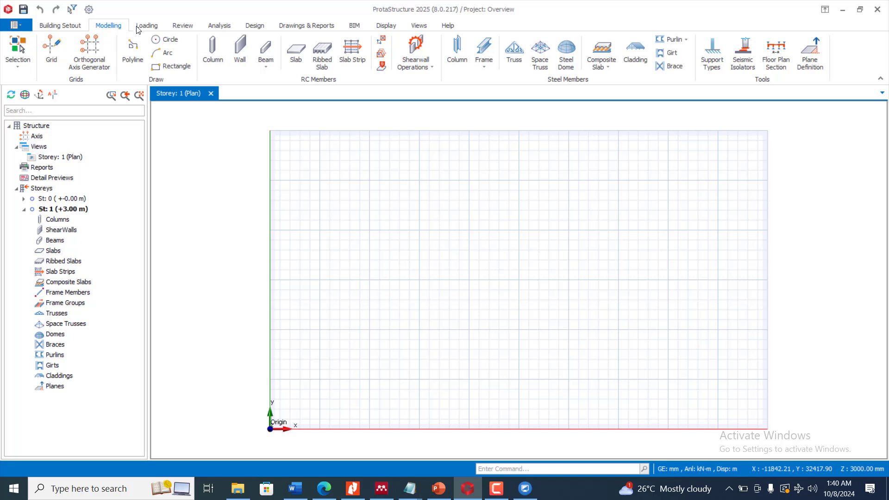
click(152, 26)
click(182, 26)
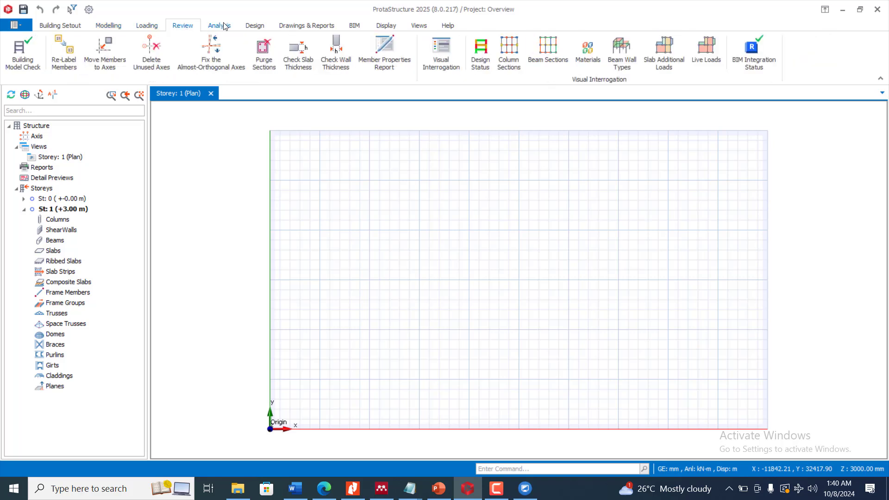
click(225, 26)
click(266, 28)
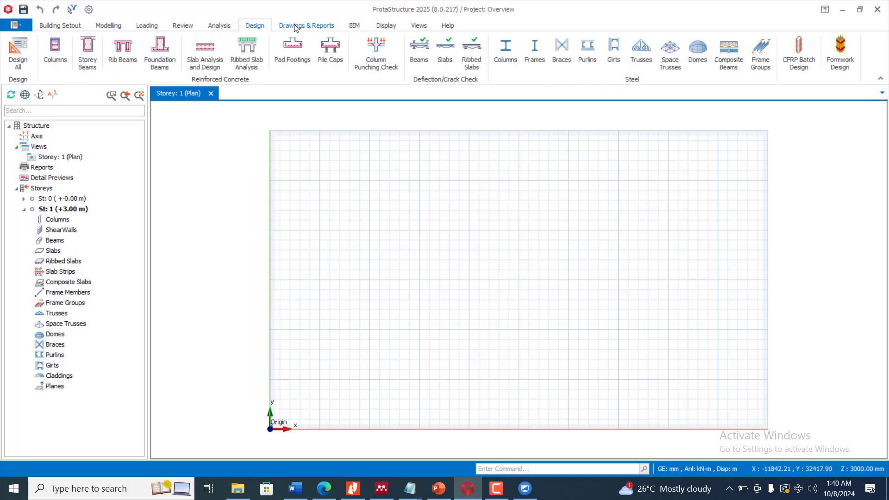
click(297, 26)
click(258, 28)
- Generate an orthogonal axis grid with 5000*3 spacing and 2000 mm axis extensions in both directions, inserted at about X 16364, Y 17762 mm
click(109, 26)
click(89, 52)
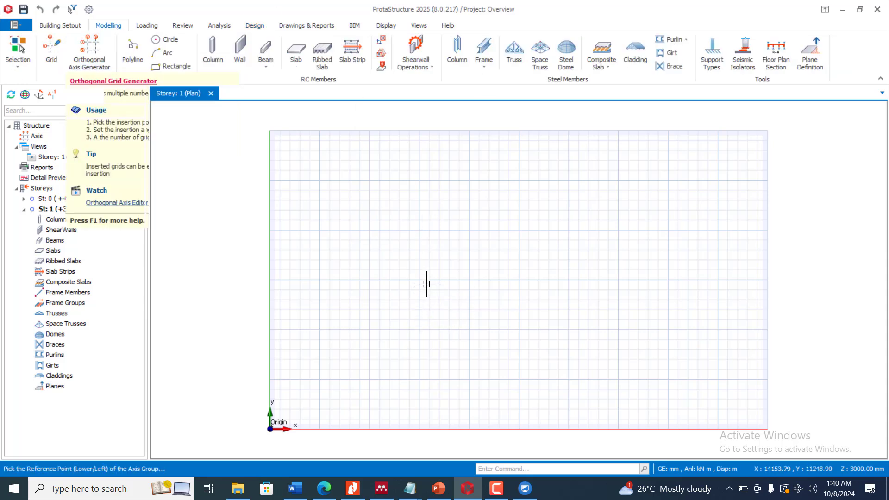
click(462, 192)
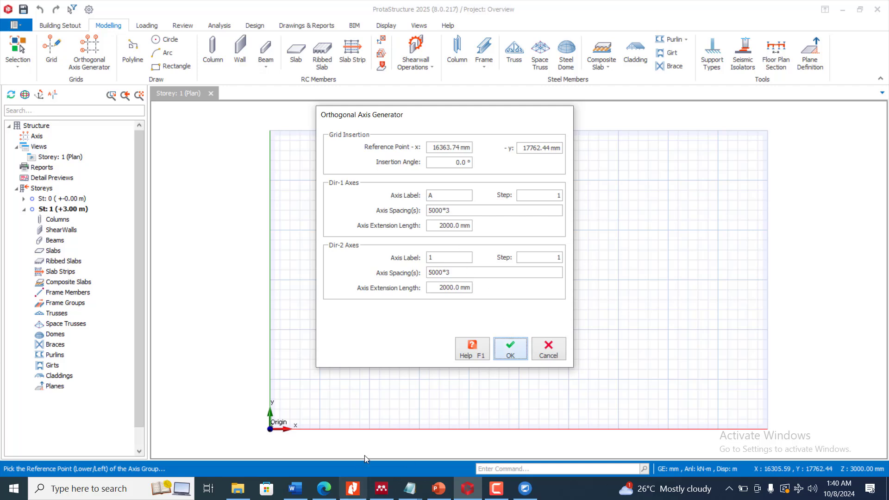
key(Return)
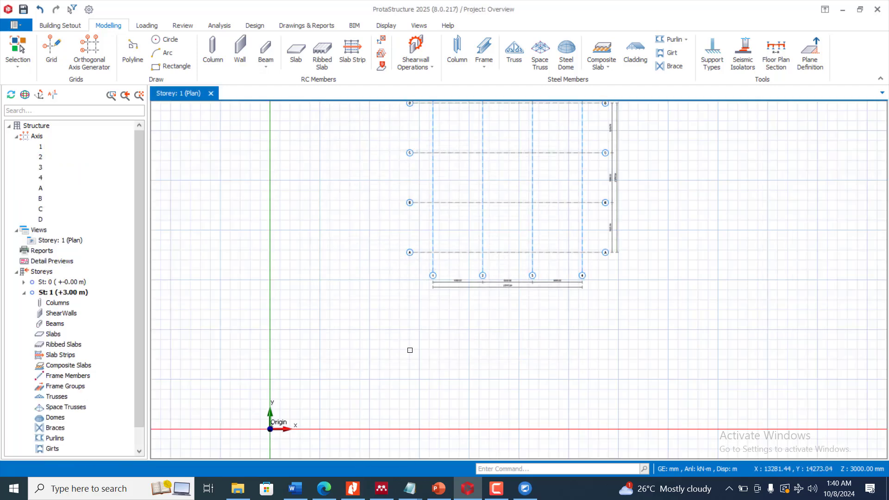
scroll(394, 366, down, 3)
scroll(518, 251, up, 3)
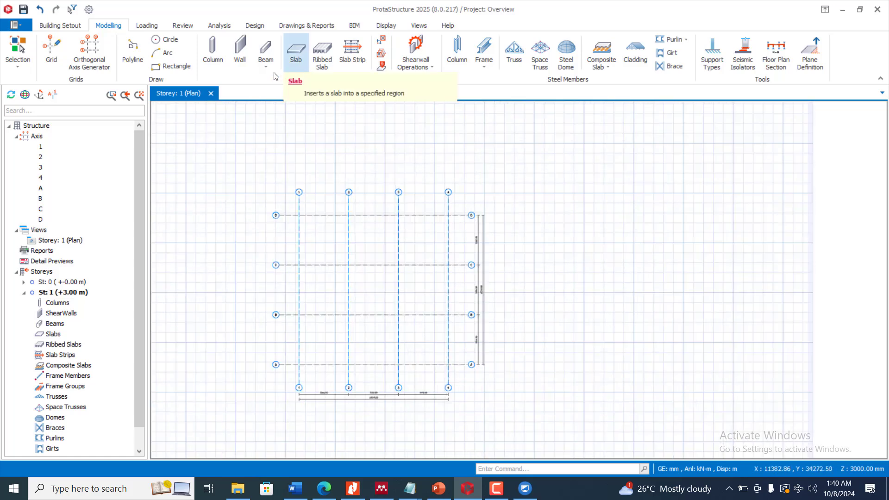
- Insert 230 x 230 mm concrete columns at all axis intersections of the grid on storey 1
click(216, 44)
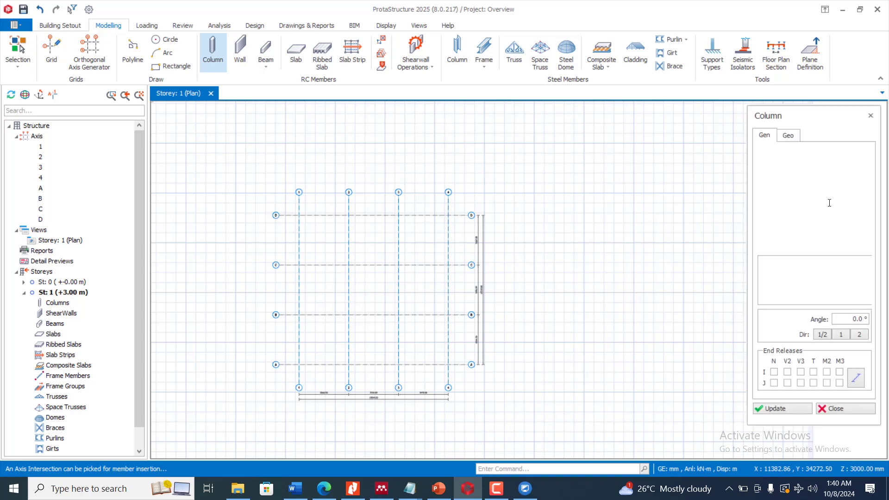
double_click(842, 193)
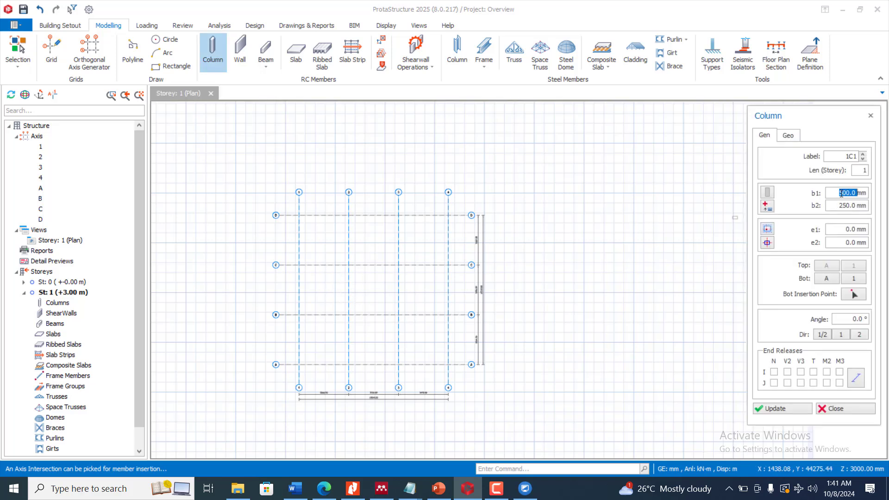
text(230)
double_click(833, 205)
text(2)
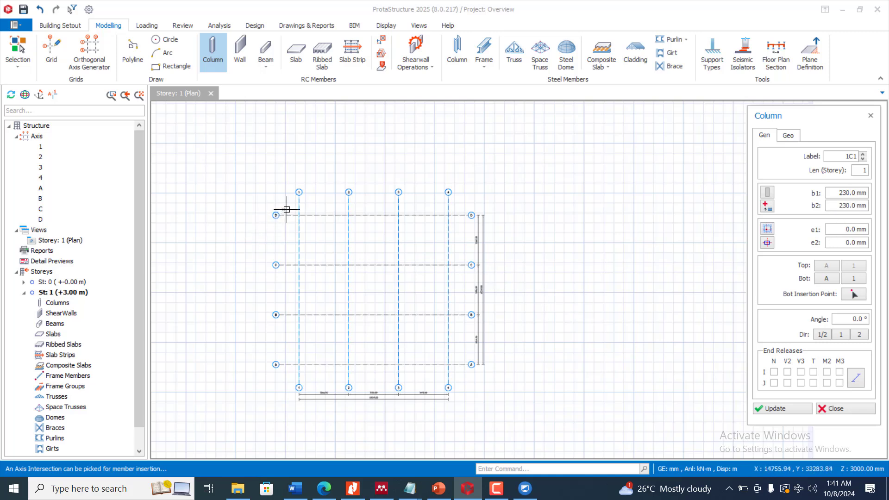
drag(290, 208, 456, 378)
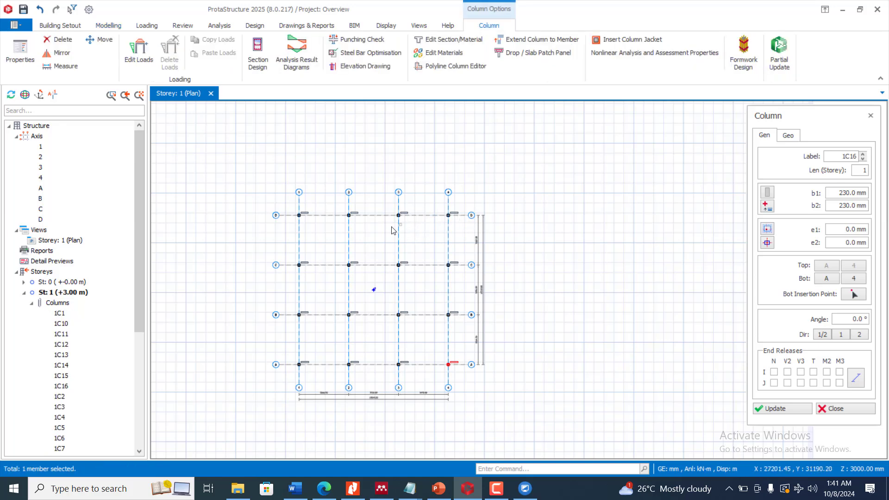
key(Escape)
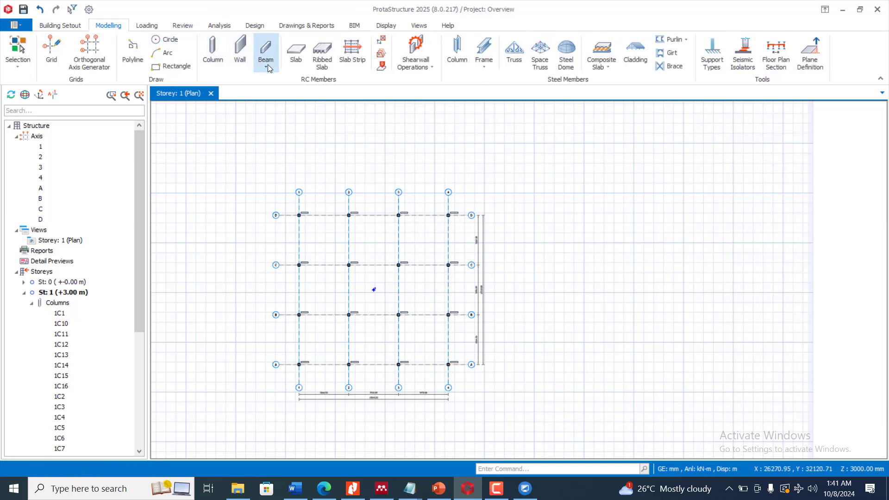
- Insert normal concrete beams, 230 mm wide and 450 mm deep, along all grid axes between the columns on storey 1
click(268, 65)
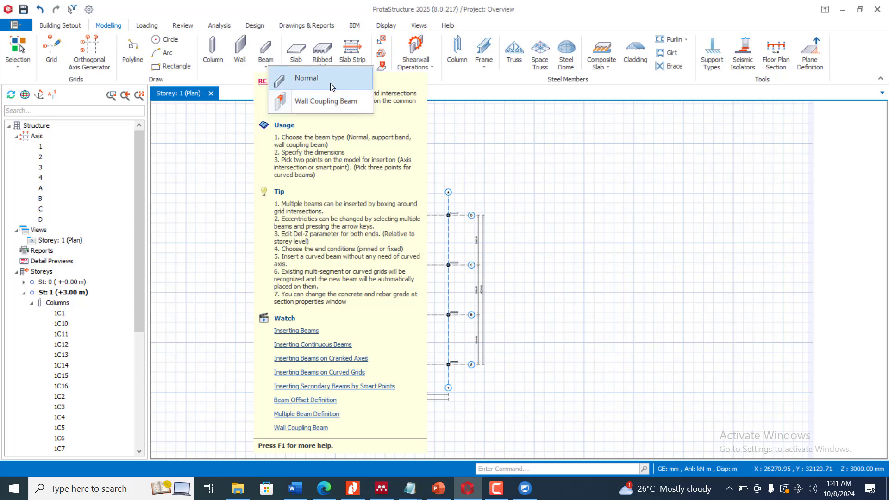
click(318, 82)
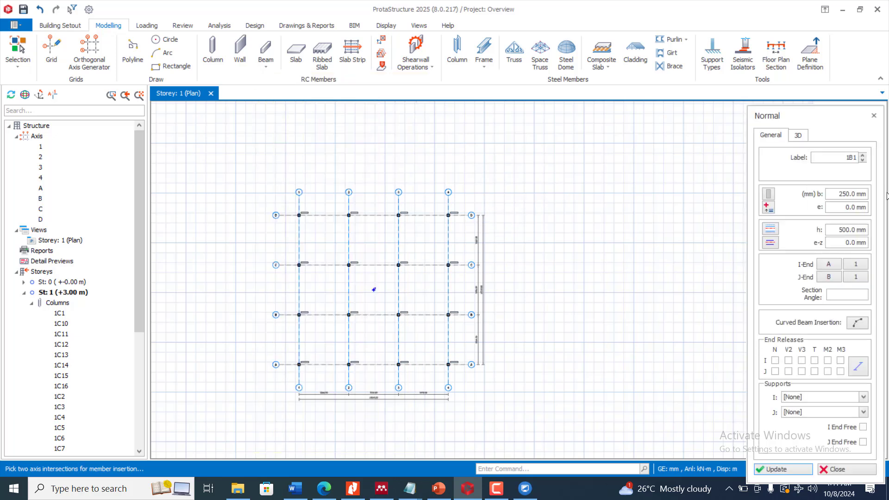
double_click(834, 194)
text(230)
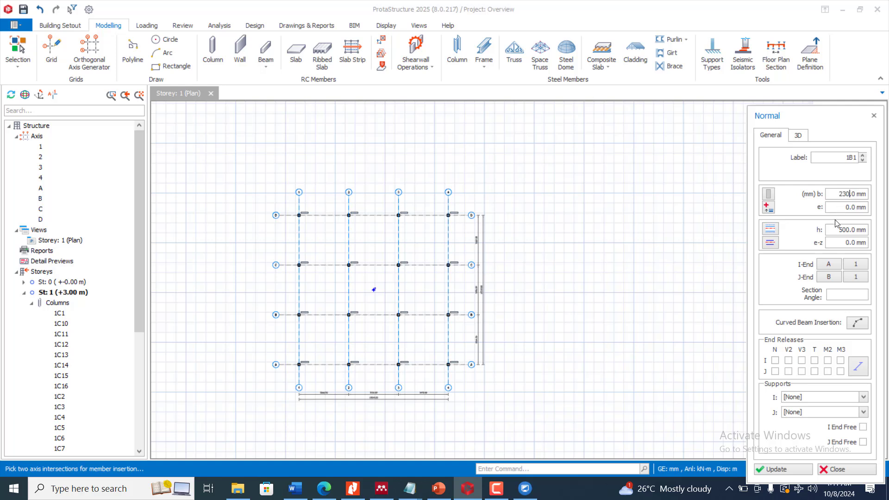
double_click(839, 230)
text(3)
drag(289, 206, 458, 385)
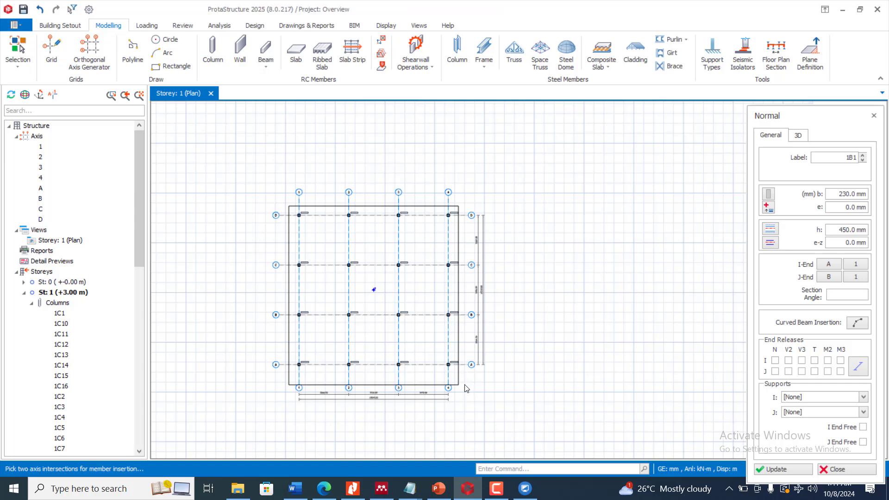
key(Escape)
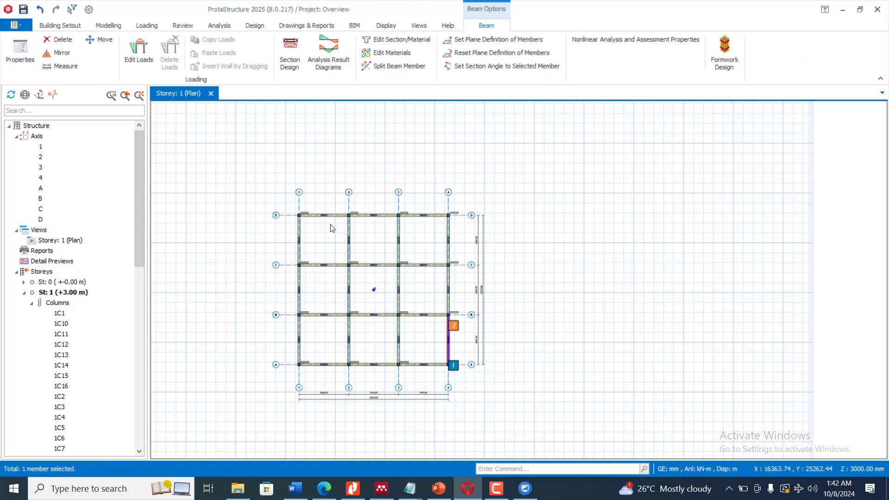
key(Escape)
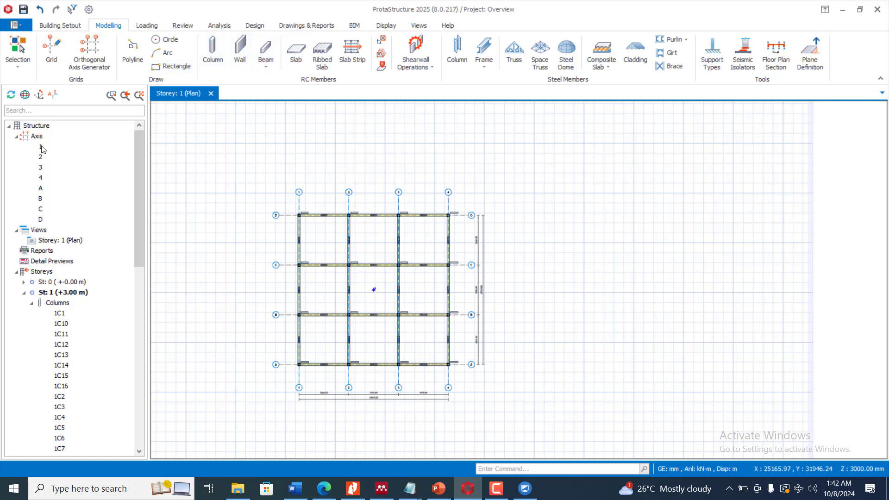
- Collapse the axis list in the structure tree and create a 3D physical model view
click(17, 136)
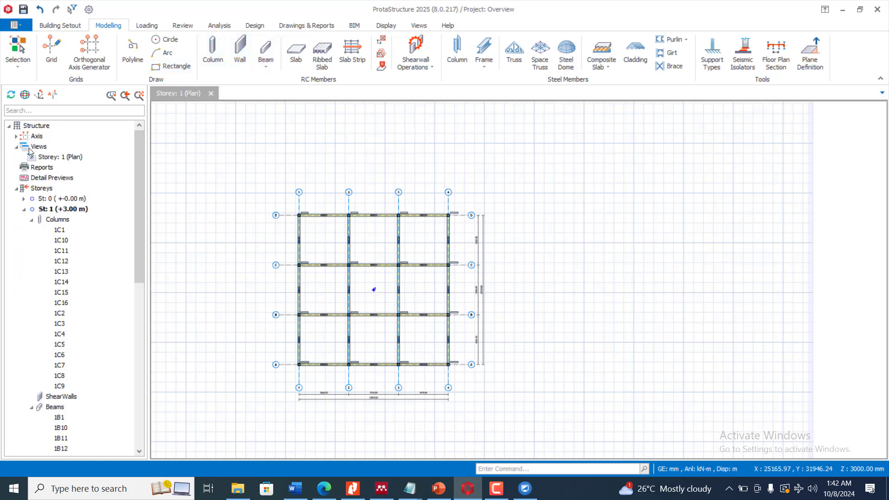
click(33, 149)
right_click(33, 149)
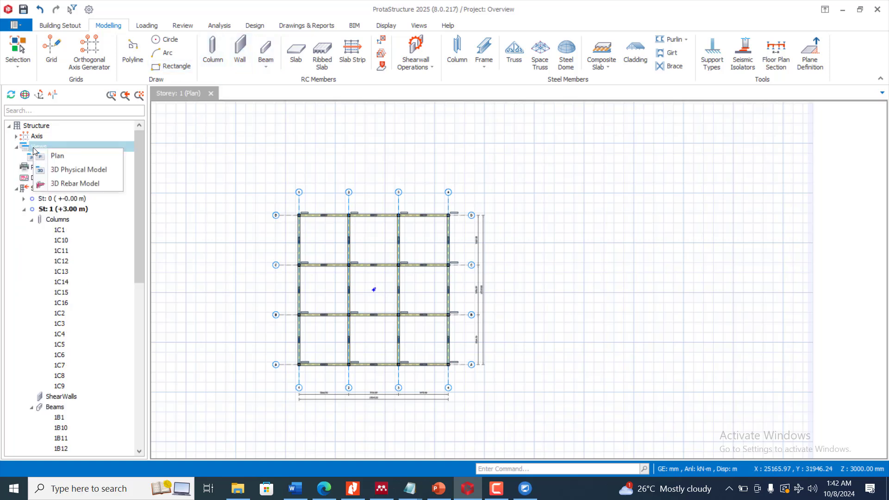
click(76, 171)
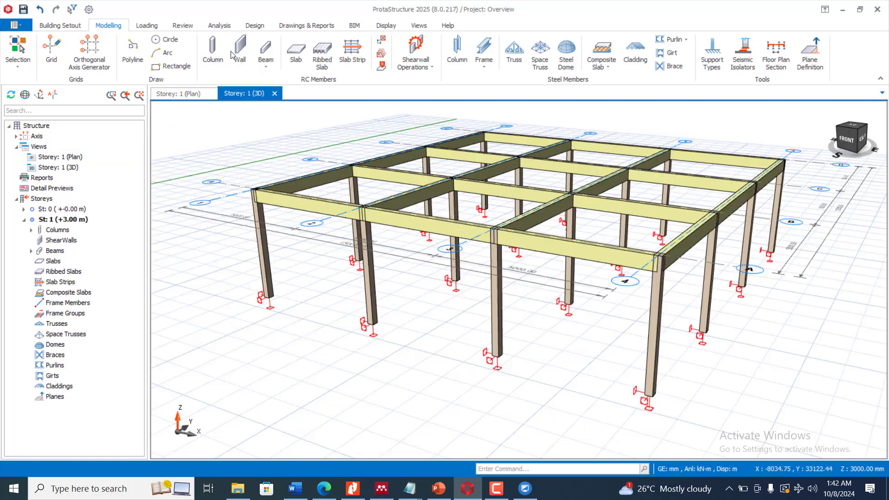
- Tile the plan and 3D views vertically, with the whole axis grid framed in the plan
click(420, 26)
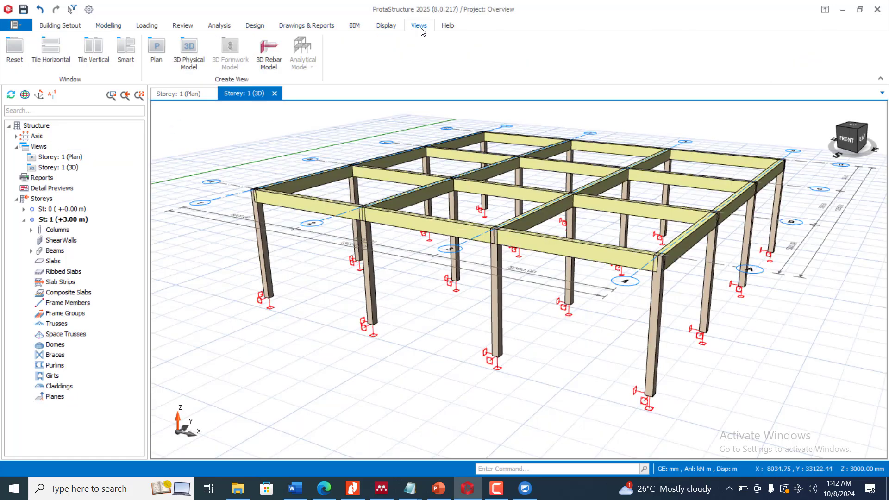
click(93, 52)
scroll(392, 237, down, 2)
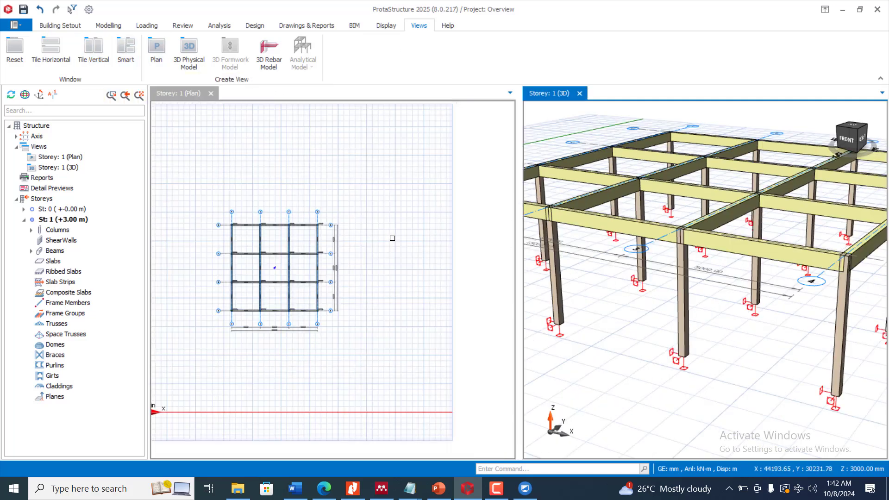
scroll(251, 258, up, 1)
scroll(250, 258, up, 2)
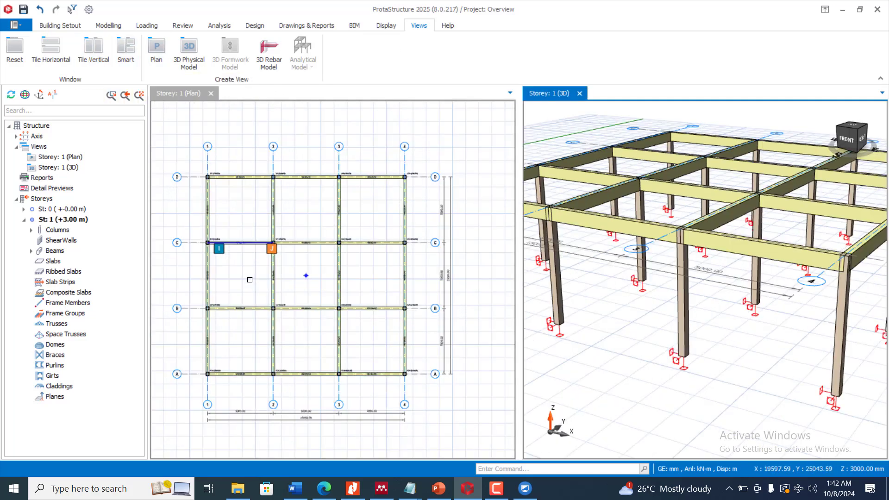
- Insert storey 2 above the existing one with a height of 3000 mm, without generating members from the selected storey
click(40, 203)
right_click(38, 203)
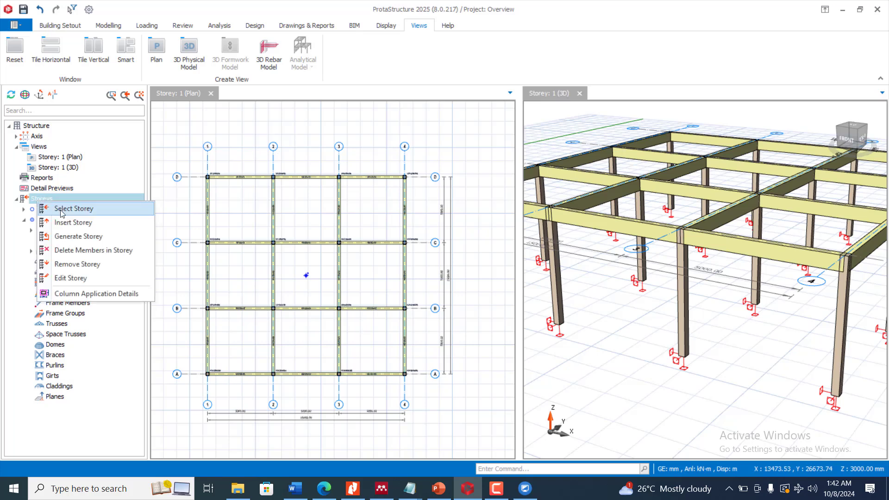
click(79, 226)
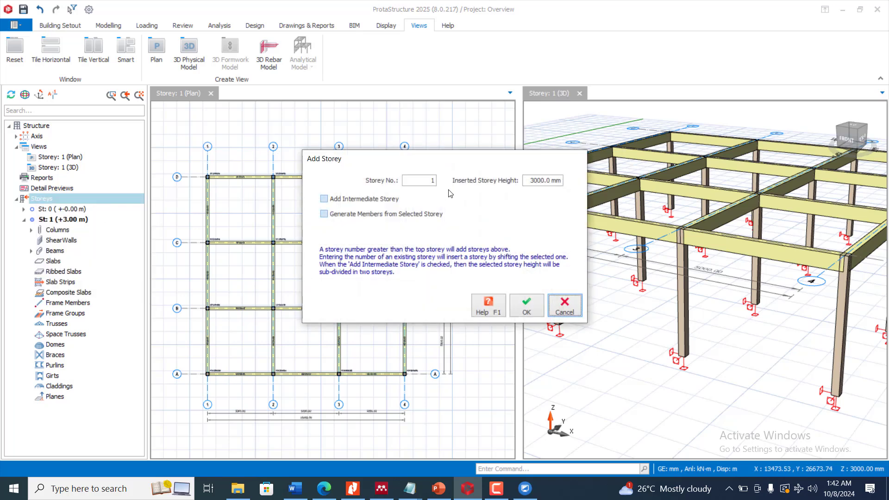
text(2)
click(527, 306)
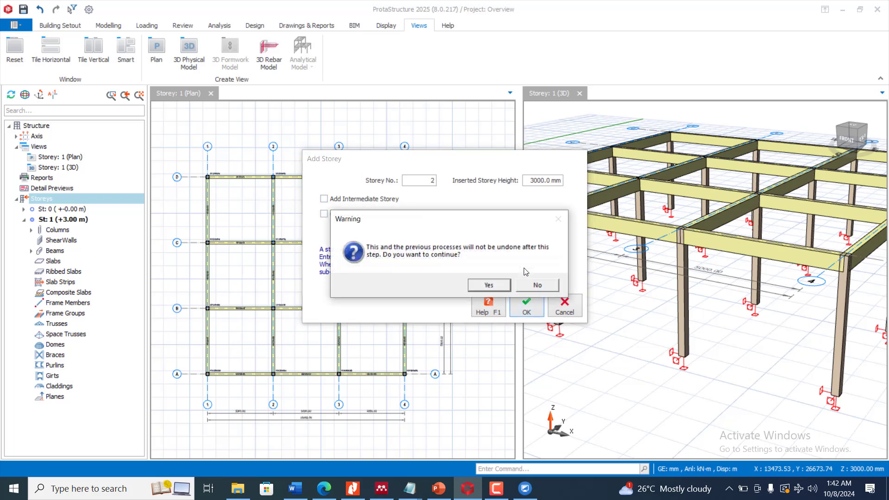
click(499, 285)
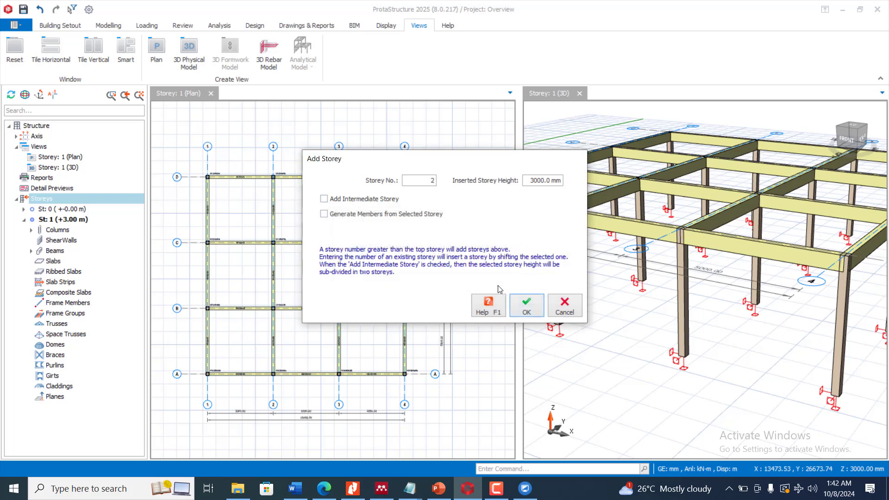
click(528, 305)
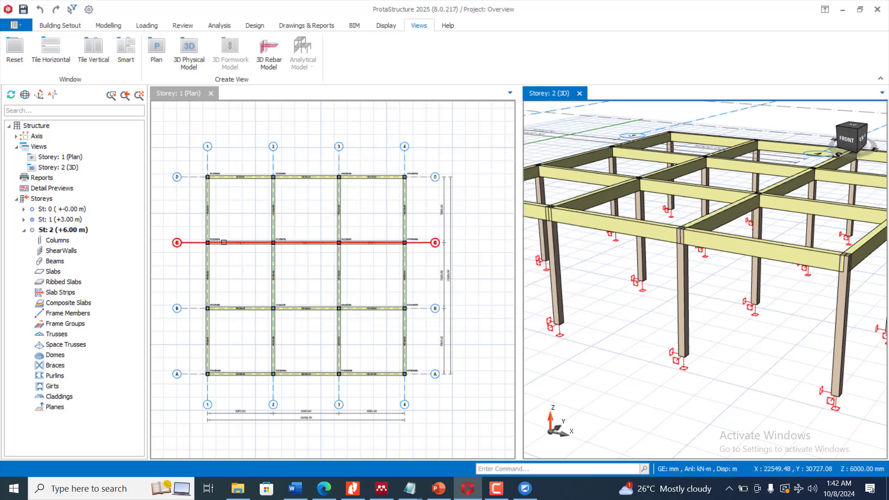
- Start the Slab command and generate the load cases and combinations with dead, live and automatic pattern loads, coefficients G 1.4 and Q 1.6
click(99, 26)
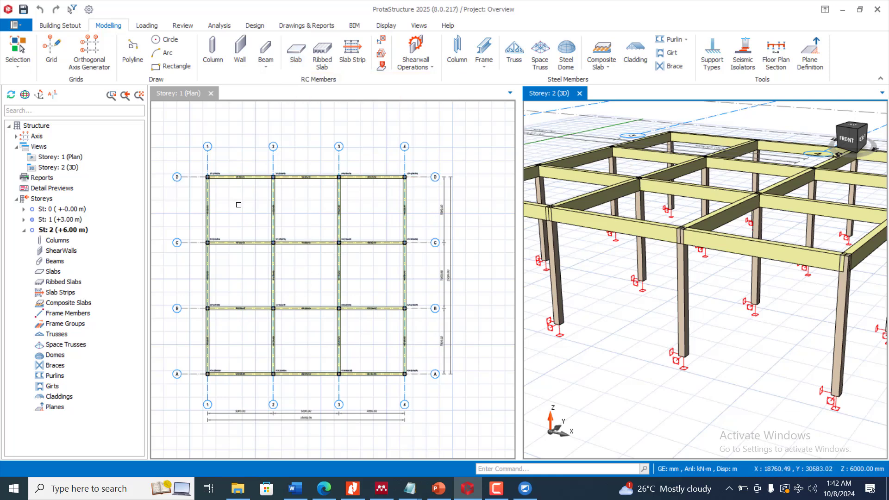
click(217, 54)
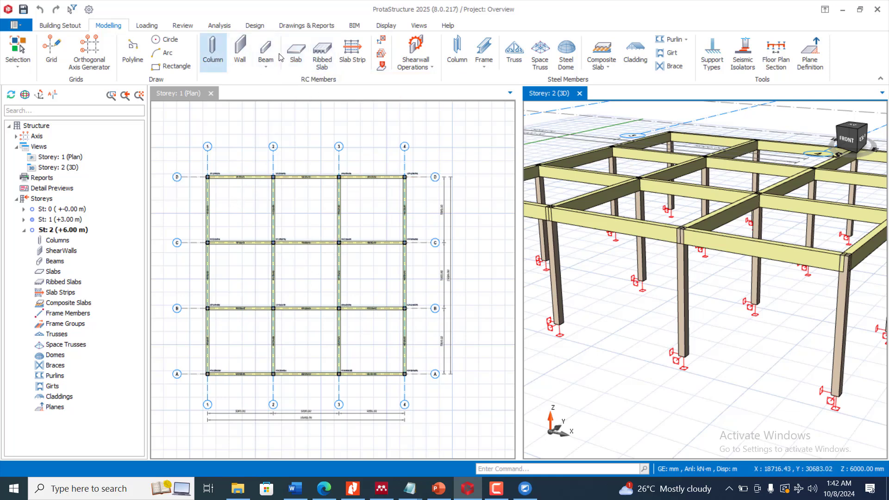
click(296, 53)
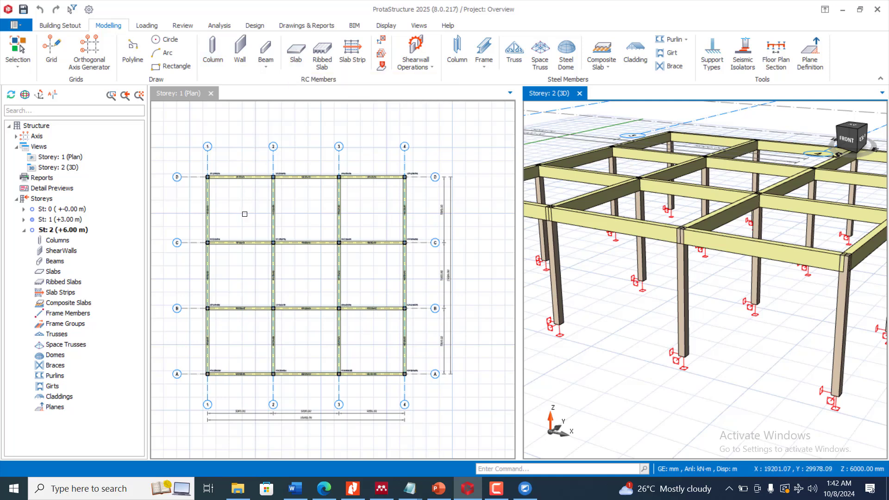
click(292, 58)
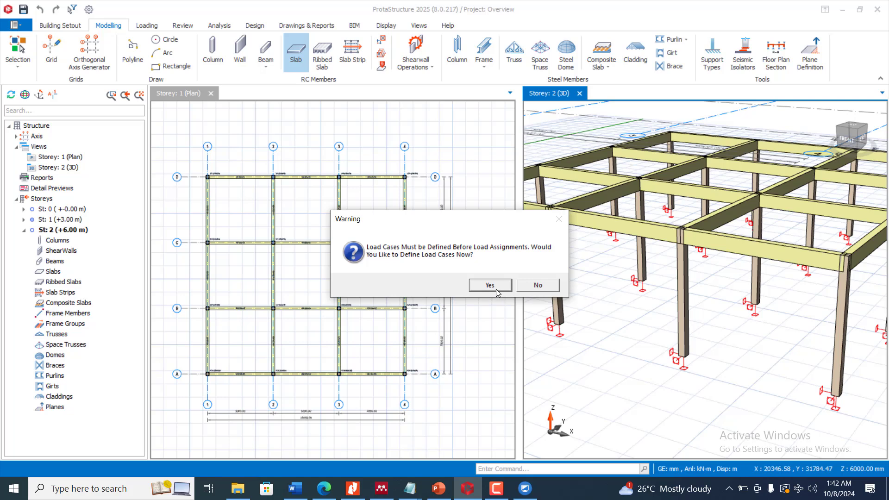
click(496, 288)
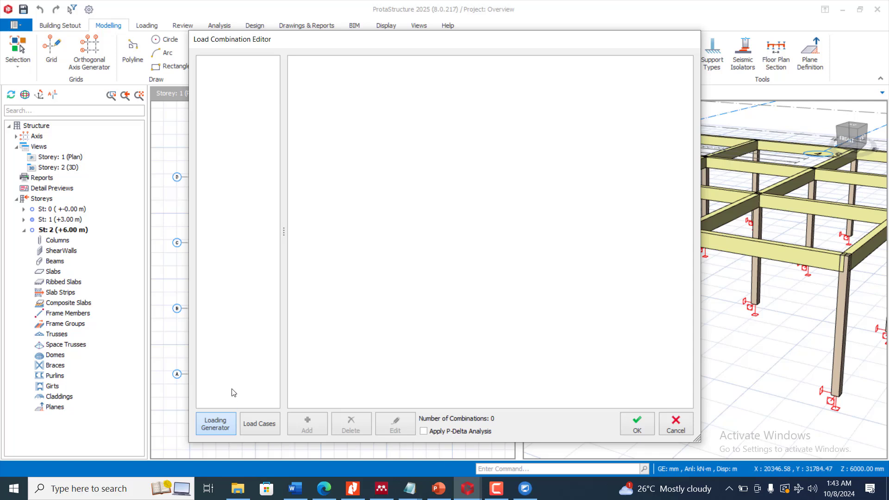
click(218, 431)
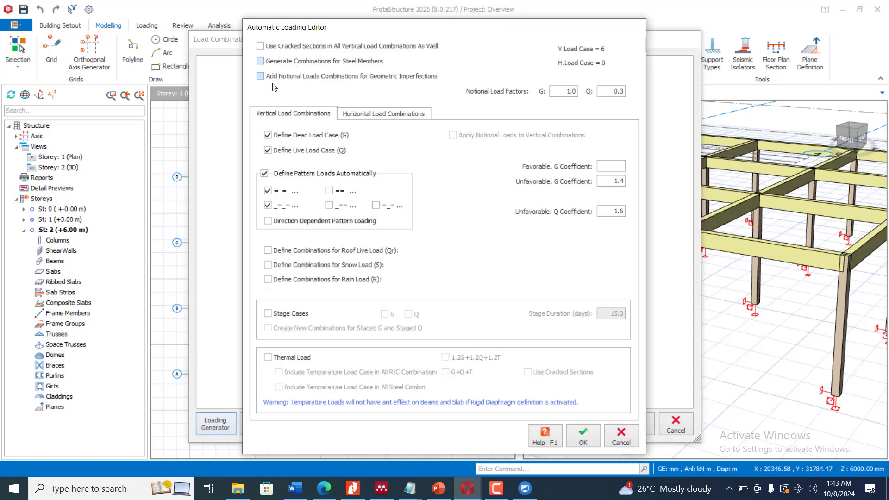
click(588, 440)
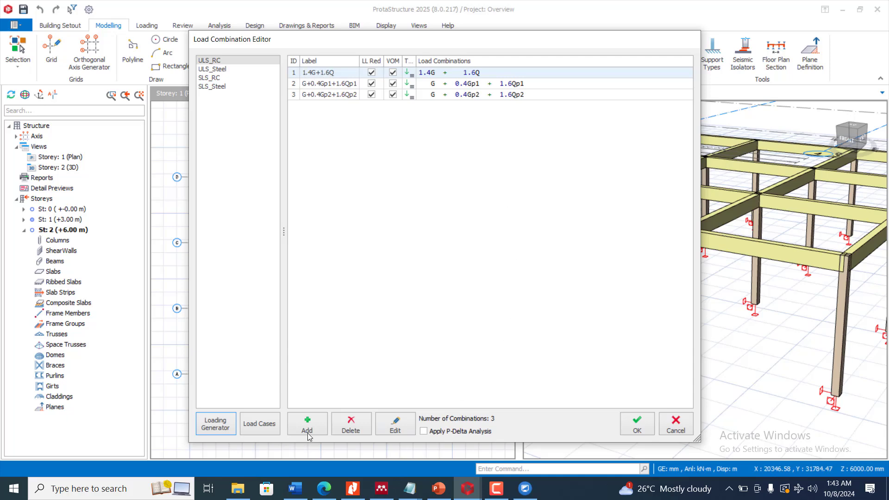
- Review the load cases and the ULS and SLS combination lists for RC and steel, and accept the load combinations
click(267, 428)
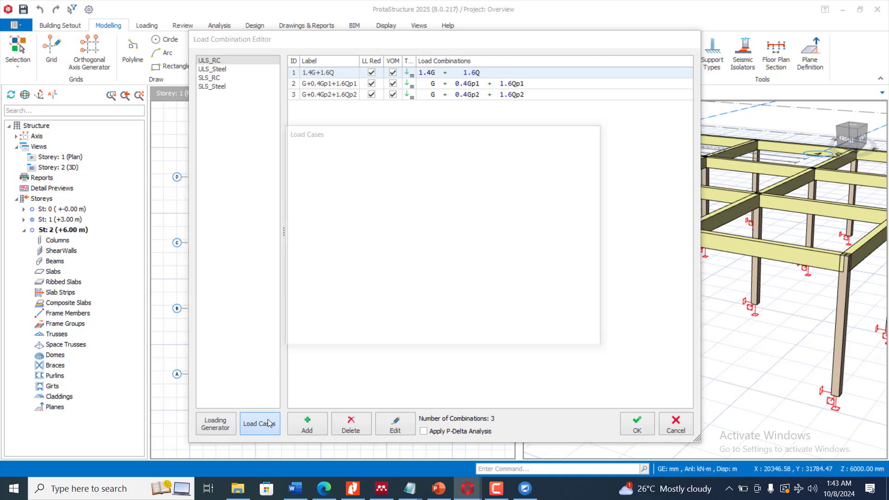
click(542, 332)
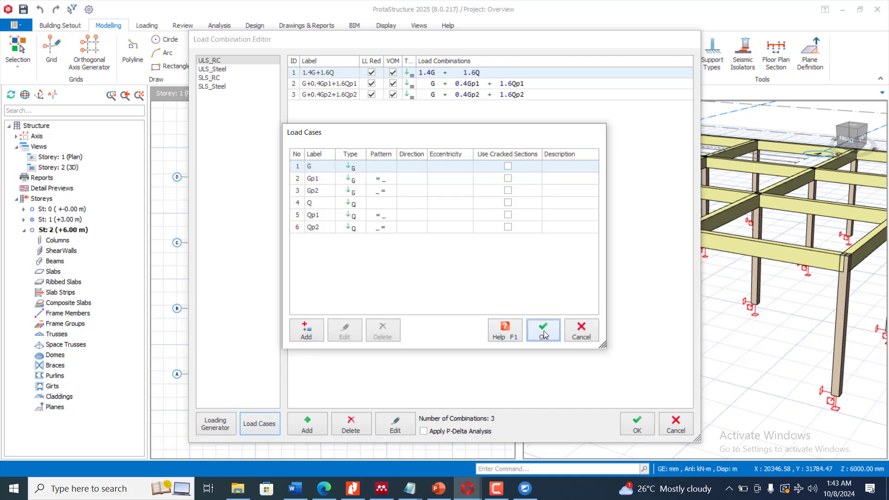
click(220, 70)
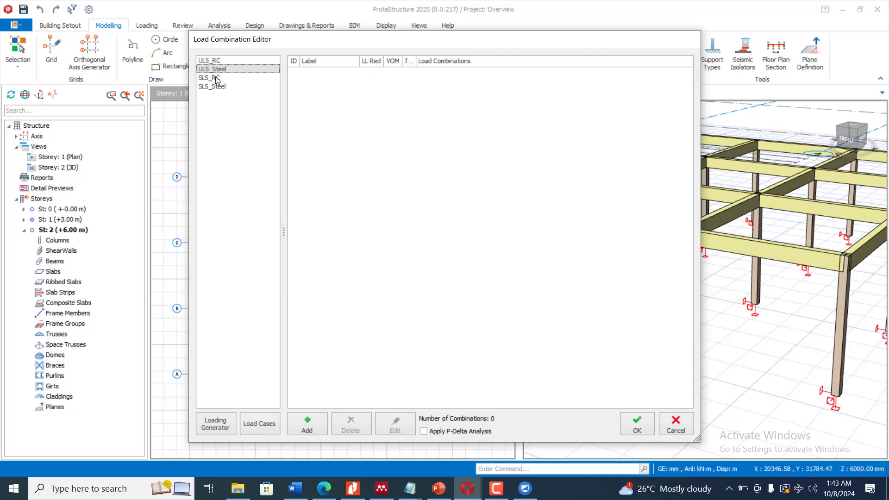
click(216, 79)
click(219, 87)
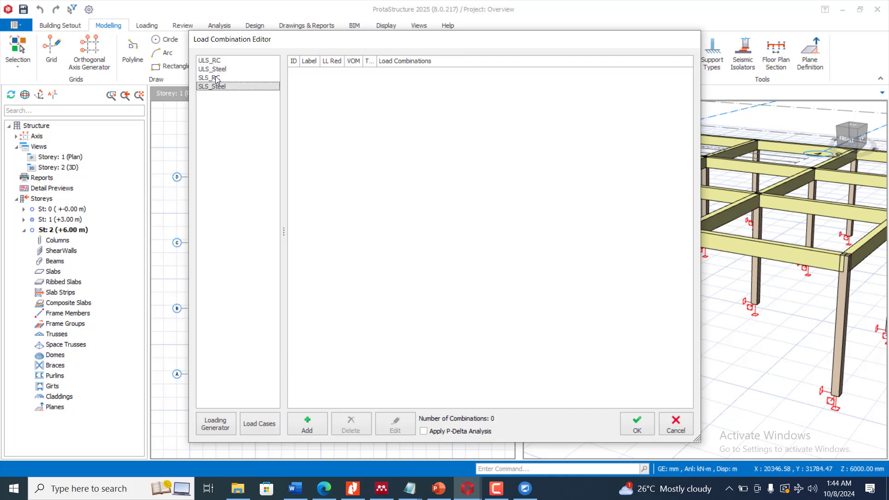
click(216, 77)
click(216, 70)
click(214, 62)
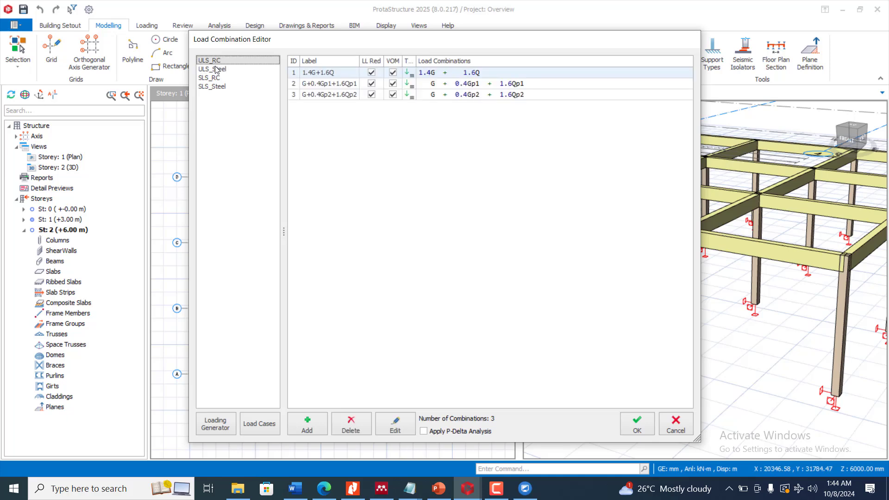
click(213, 70)
click(213, 62)
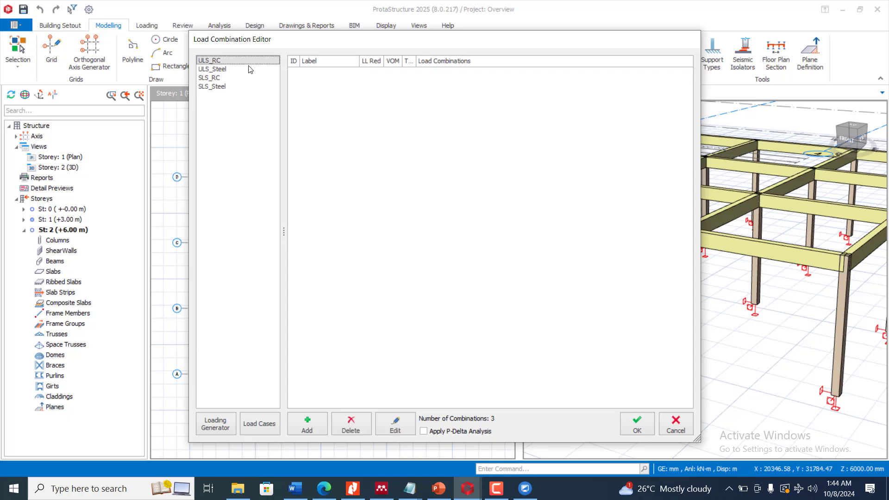
click(637, 424)
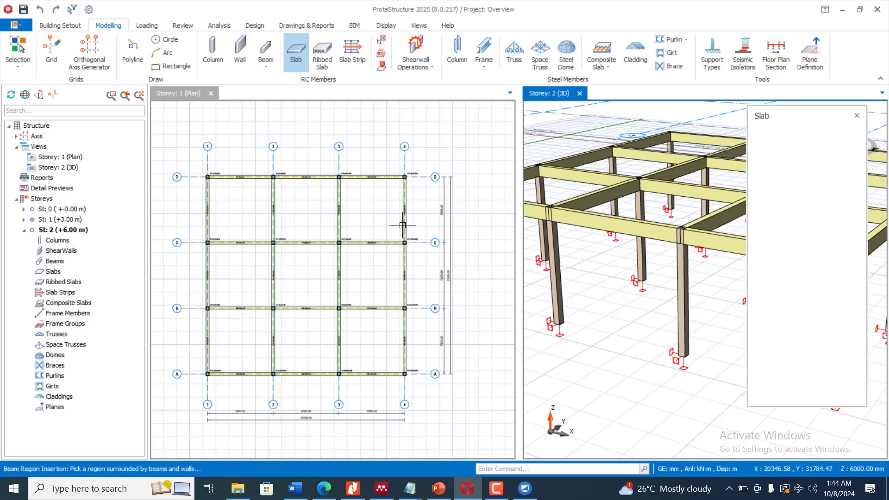
- Try to set up a storey 2 slab with the Lowered Slab dead load and the 1.5 kN/m2 general domestic use imposed load
click(856, 116)
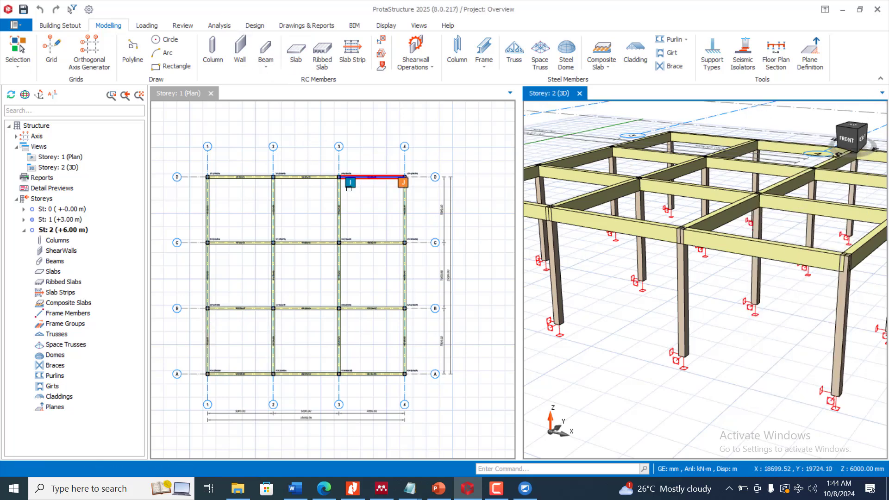
click(304, 58)
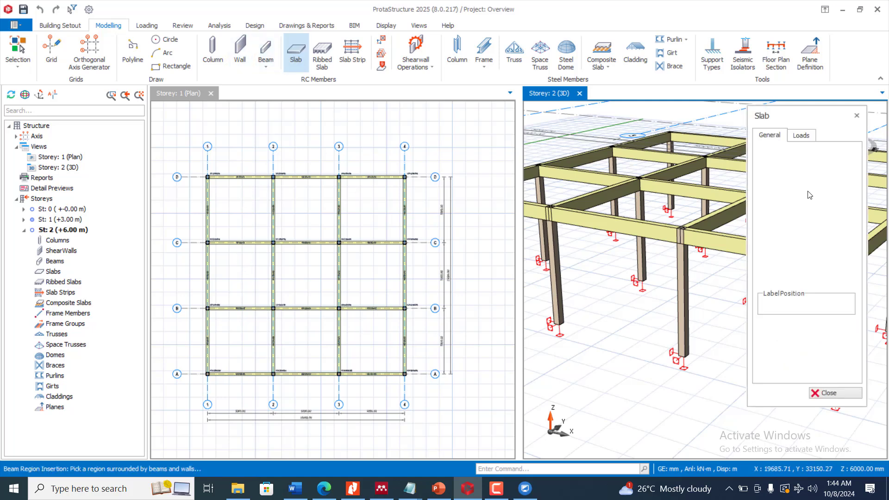
click(814, 199)
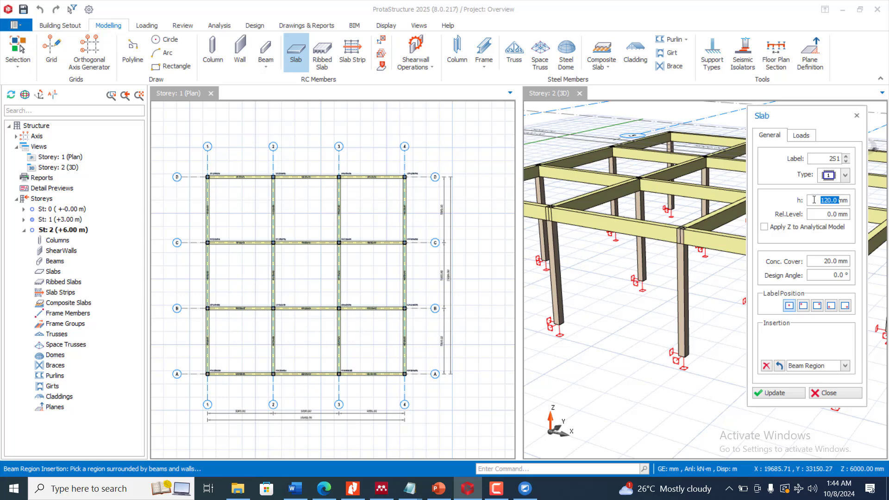
text(10)
click(800, 135)
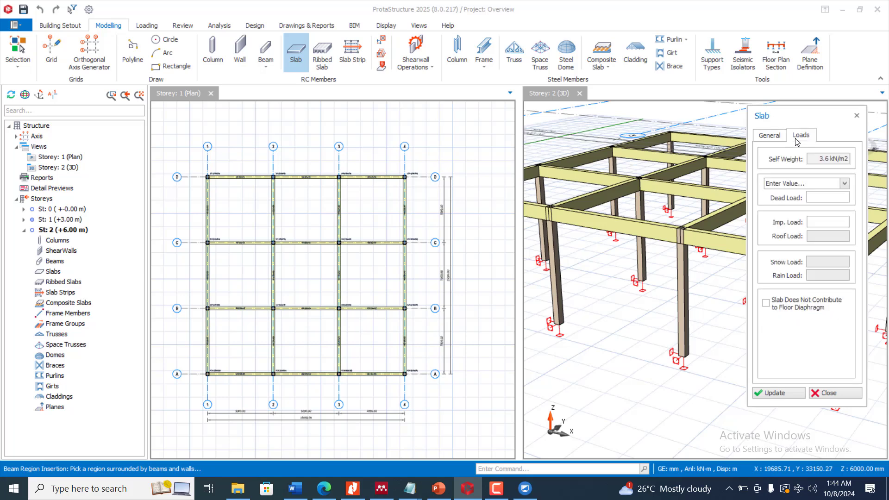
click(845, 184)
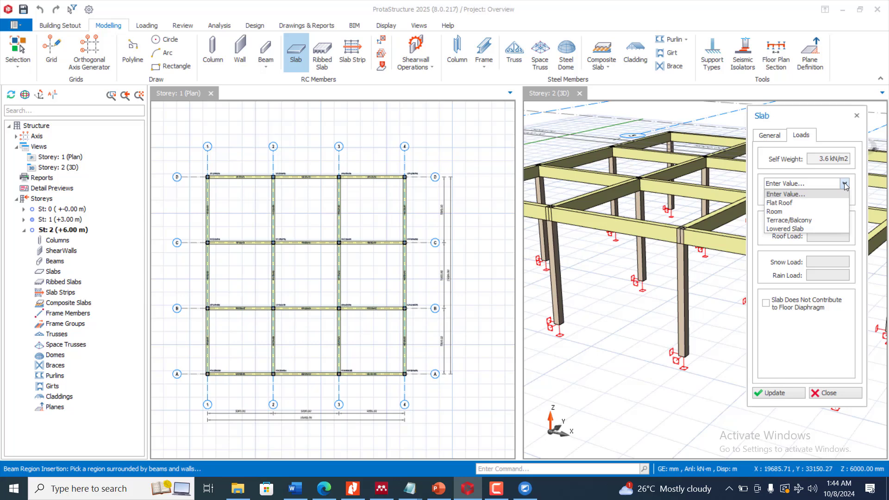
click(822, 228)
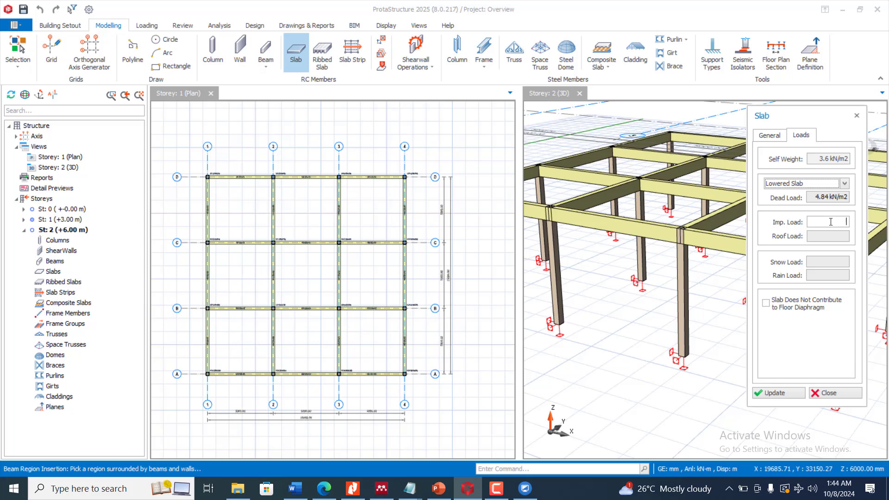
click(831, 222)
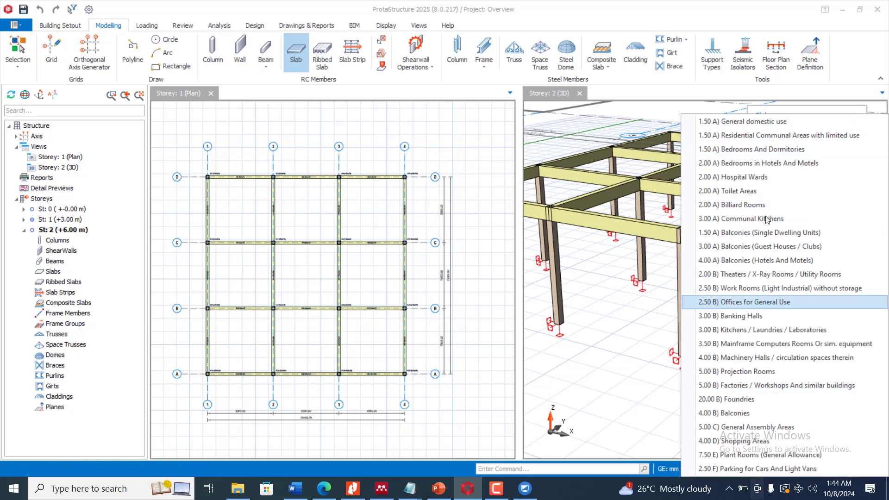
click(790, 122)
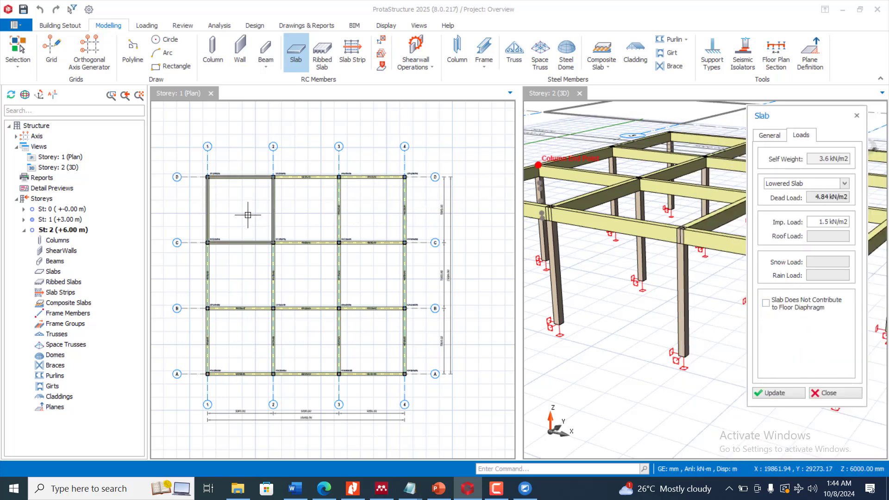
- Activate the storey 1 plan and set up a 150 mm thick slab with Room dead load and 1.5 kN/m2 general domestic use imposed load
click(267, 201)
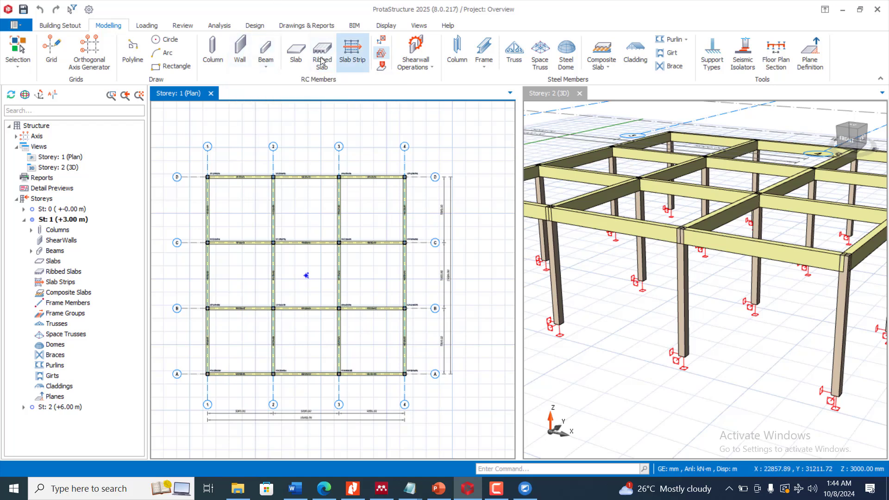
click(295, 52)
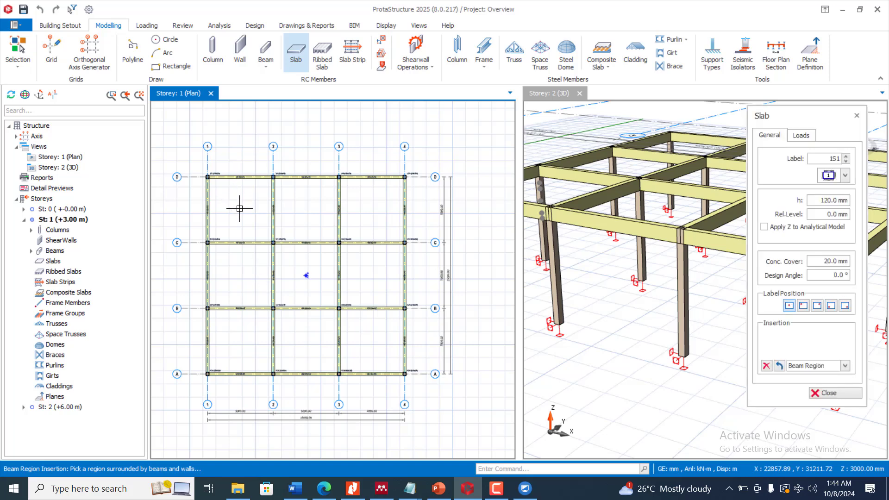
double_click(821, 202)
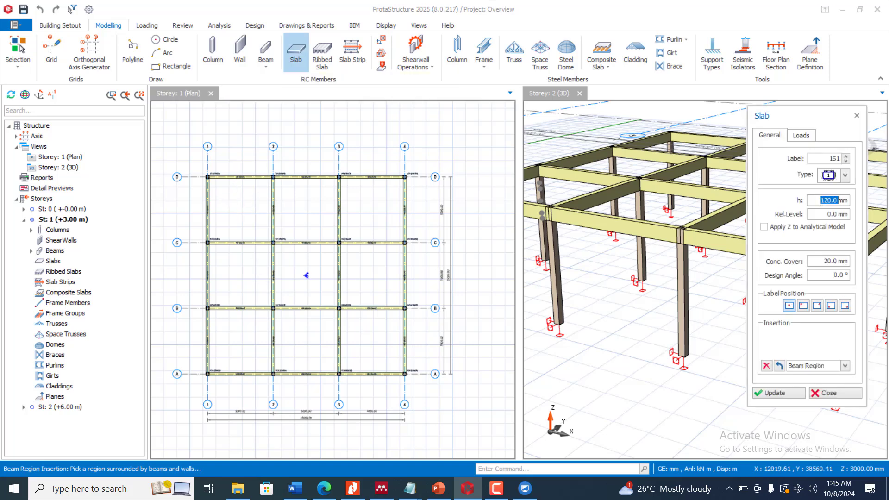
text(15)
click(800, 136)
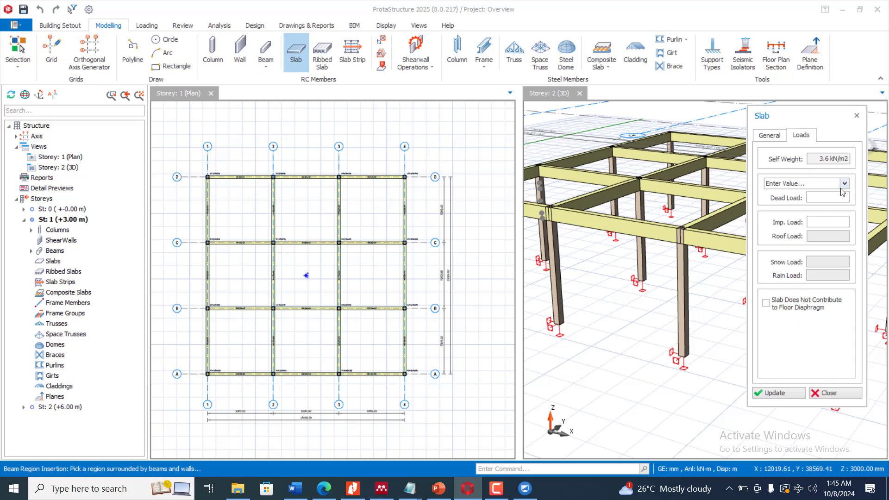
click(844, 184)
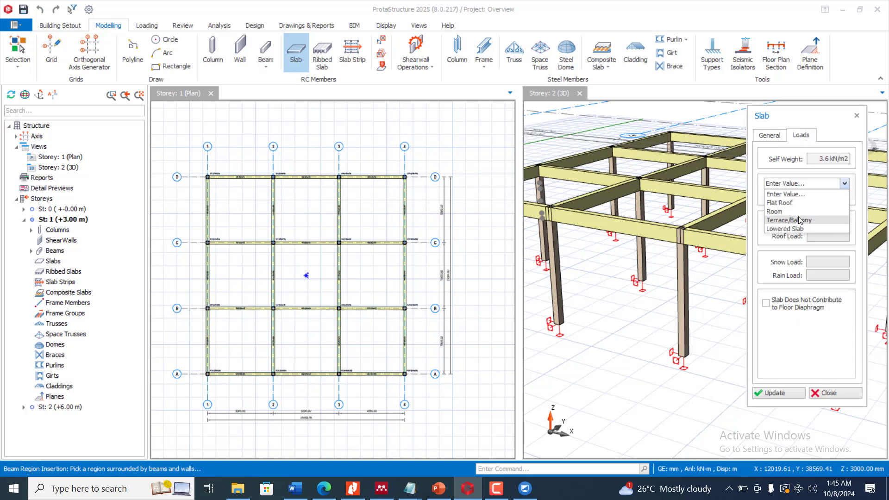
click(802, 211)
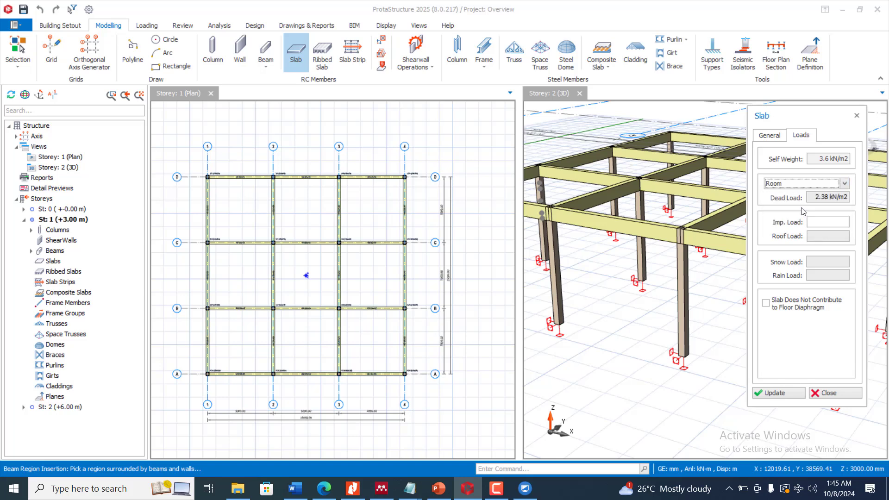
right_click(831, 221)
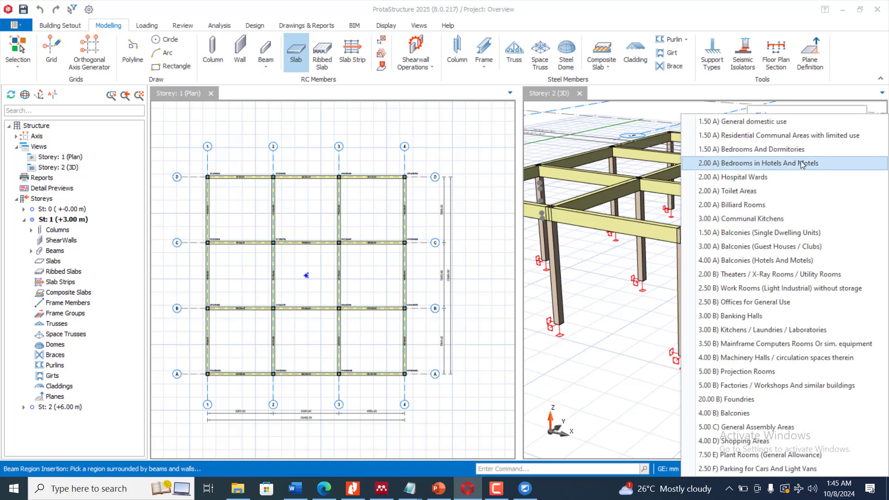
click(778, 123)
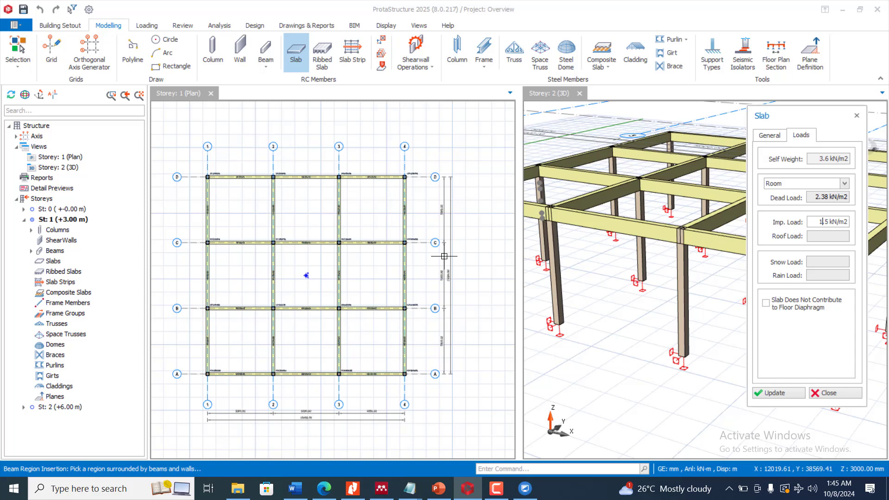
- Place the slab in every storey 1 bay except the one between axes 3–4 and B–C, and end slab insertion
click(311, 202)
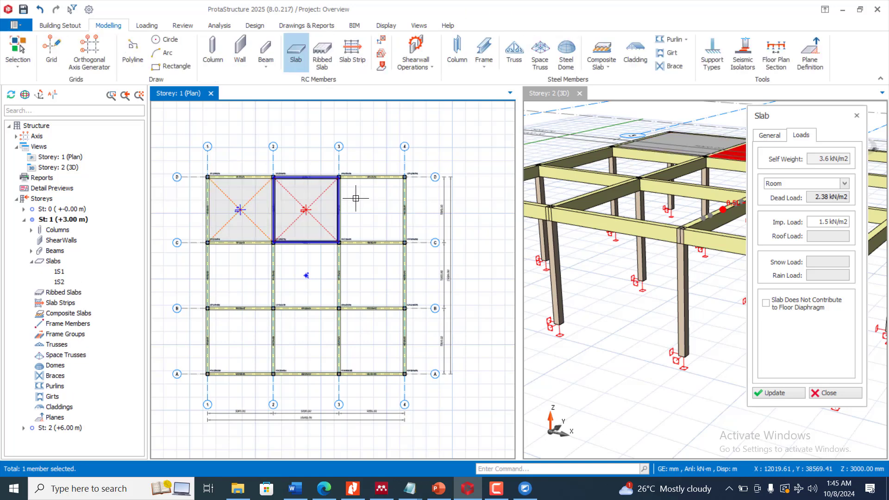
click(356, 199)
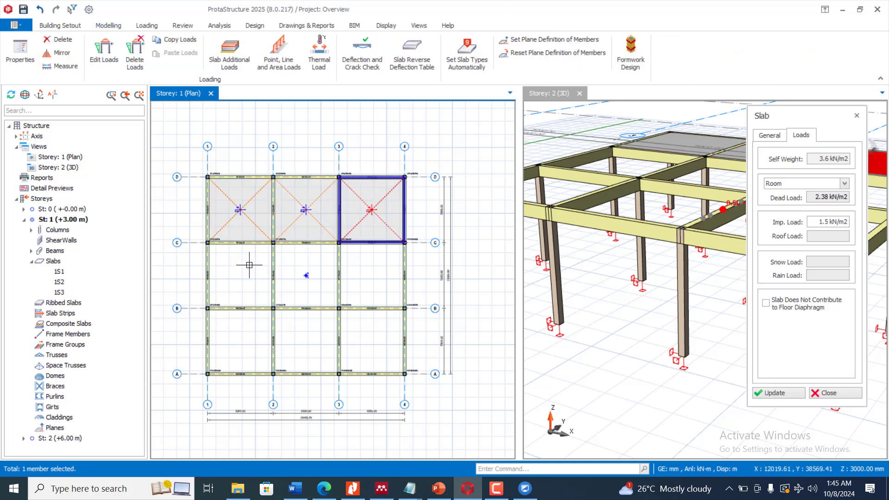
click(249, 265)
click(279, 297)
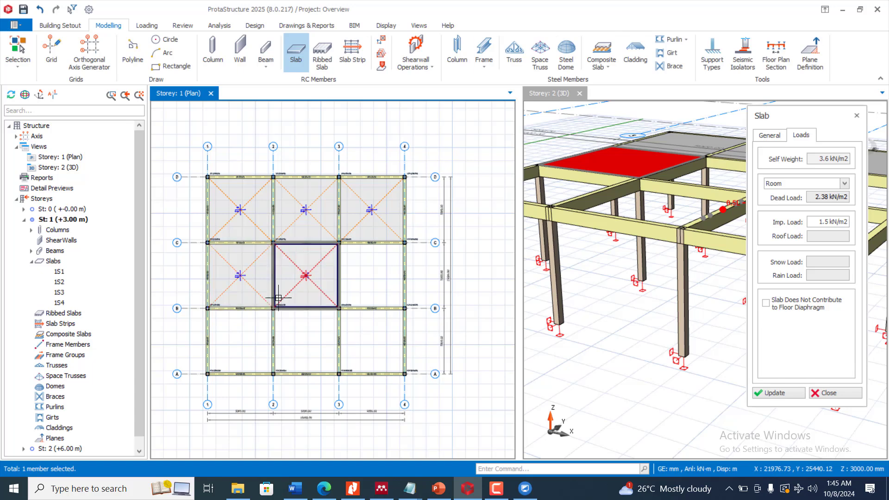
click(227, 336)
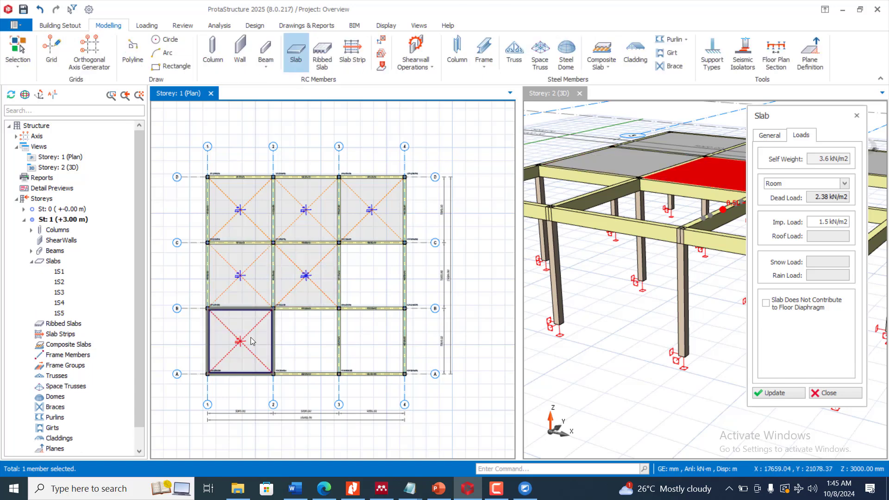
click(304, 335)
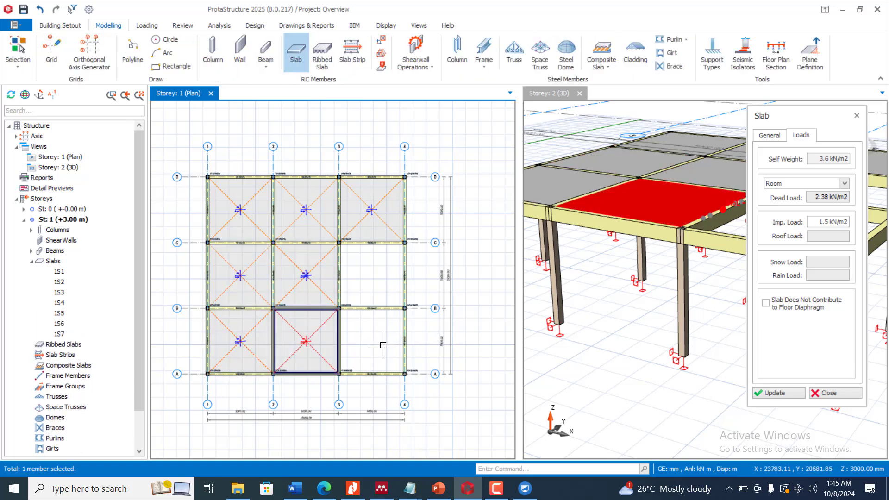
click(383, 345)
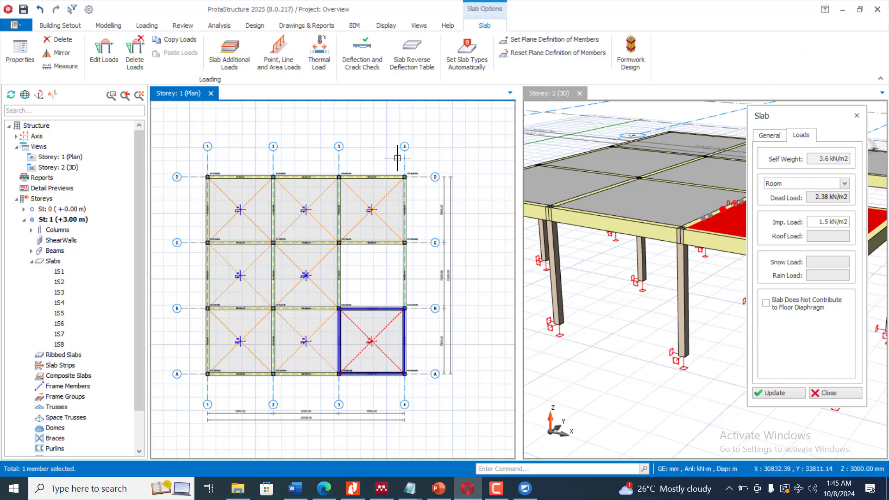
key(Escape)
key(Escape)
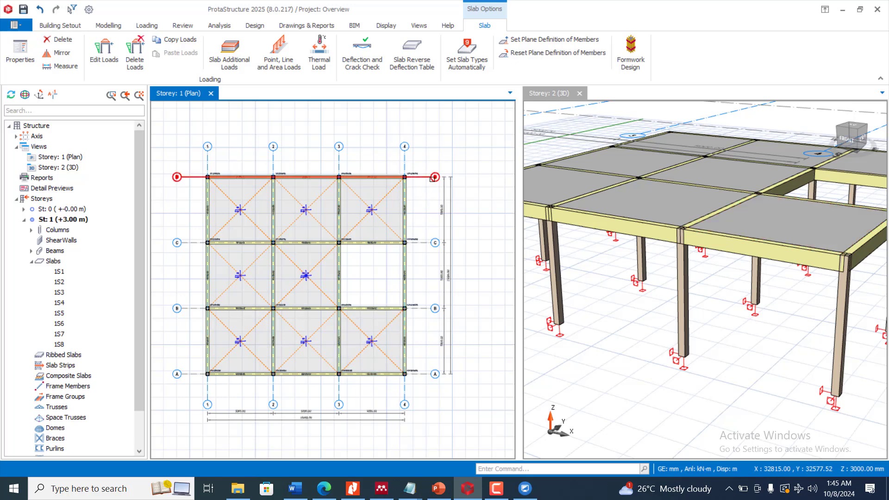
scroll(432, 179, down, 3)
drag(294, 165, 424, 292)
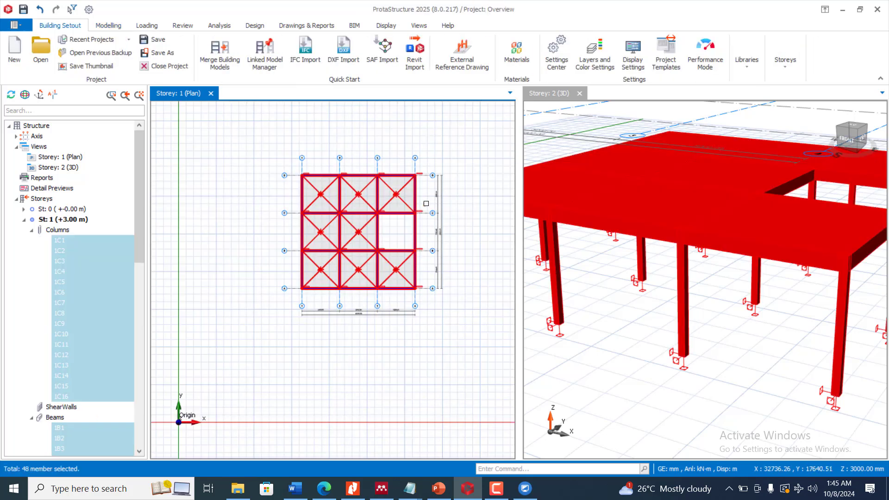
key(Escape)
scroll(392, 177, up, 5)
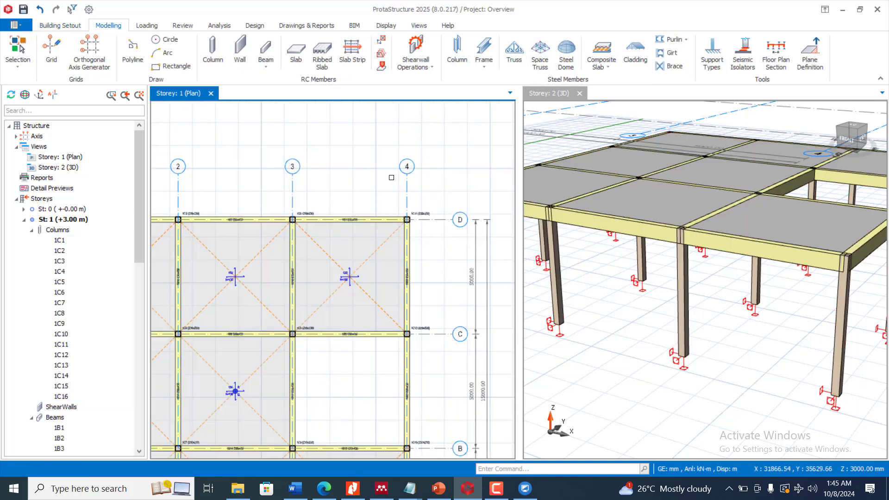
scroll(426, 187, down, 3)
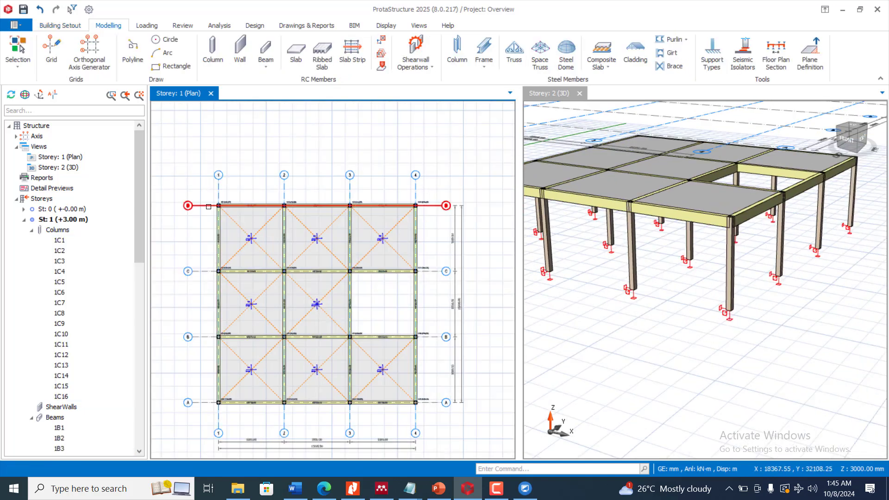
- Select all storey 1 columns, beams and slabs and generate the selected members on Storey 2 (+6.00 m)
drag(209, 198, 420, 391)
right_click(414, 373)
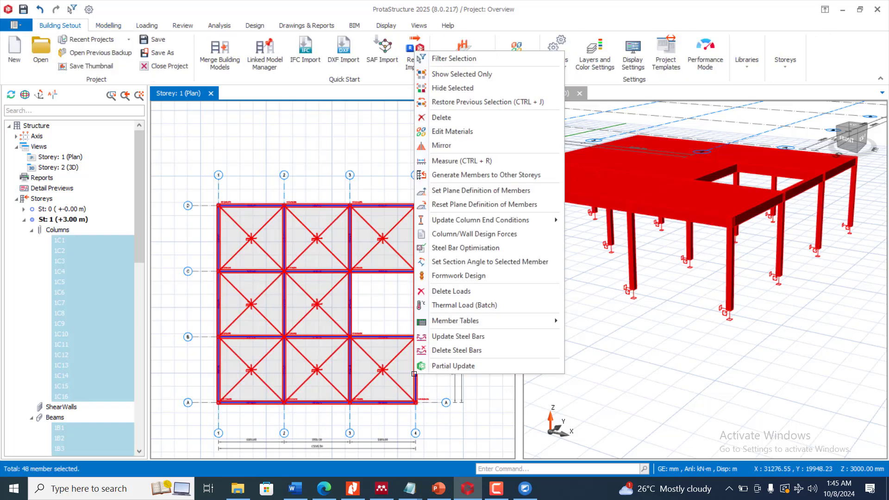
click(483, 175)
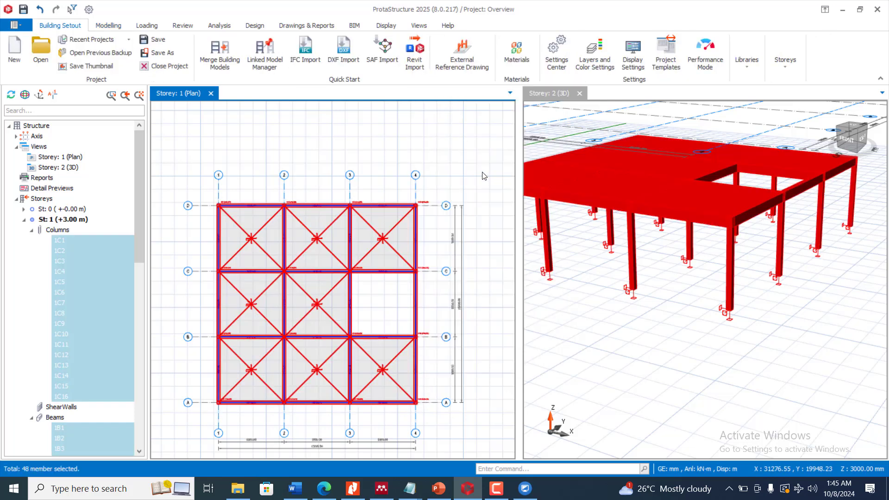
click(468, 87)
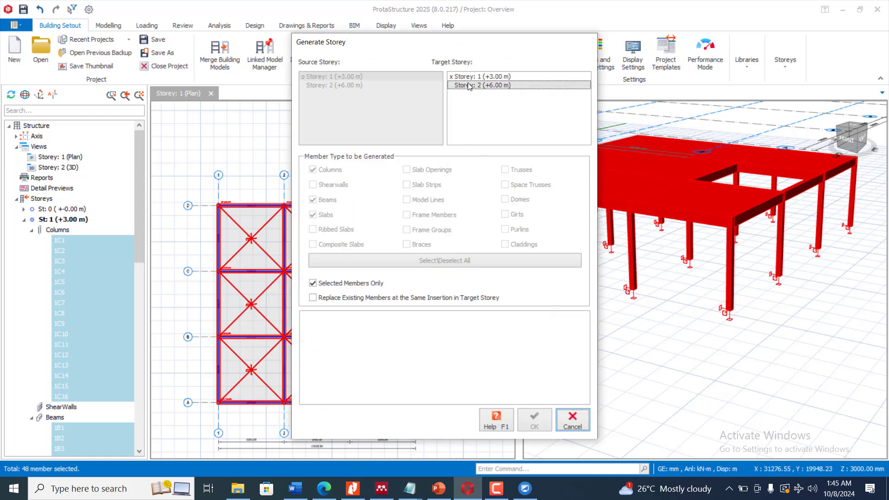
click(538, 419)
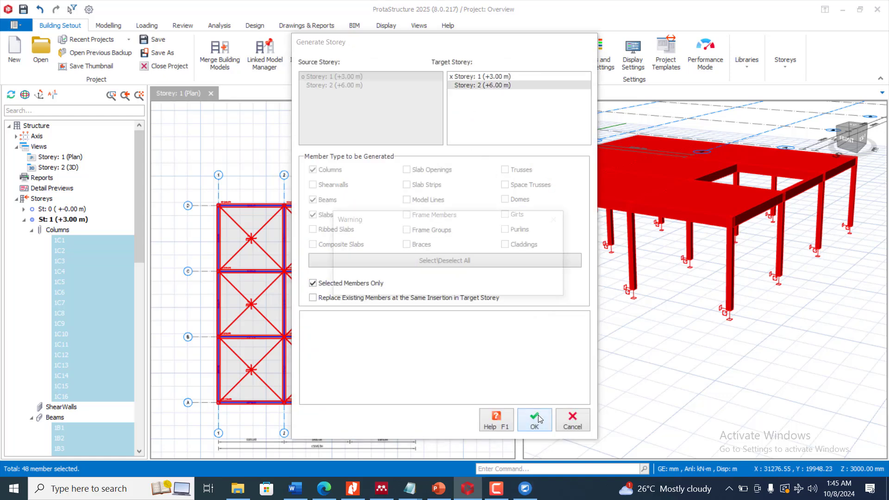
click(493, 288)
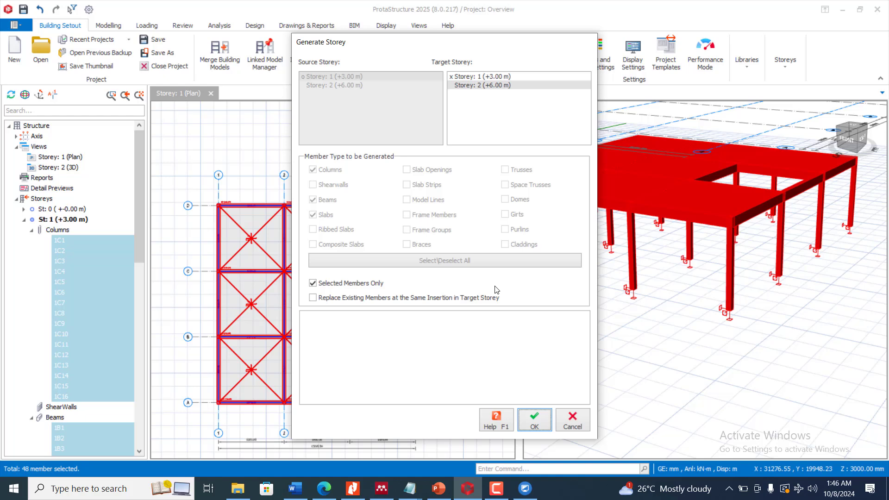
key(Return)
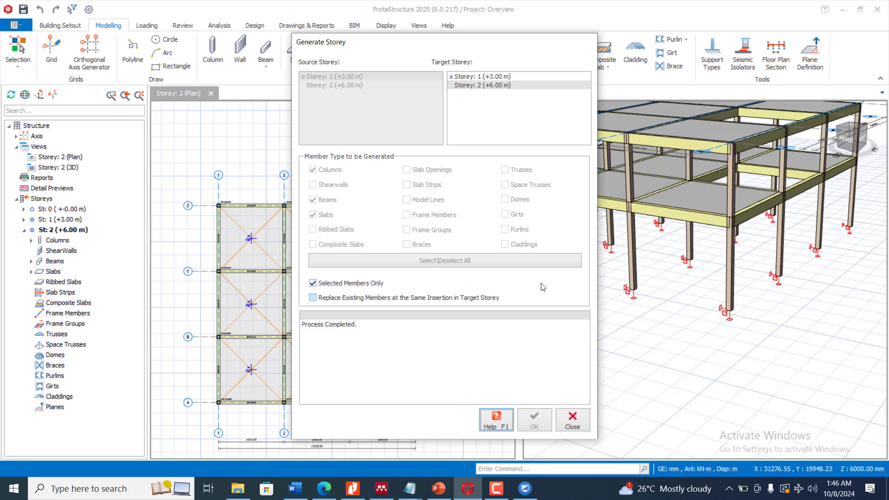
click(575, 427)
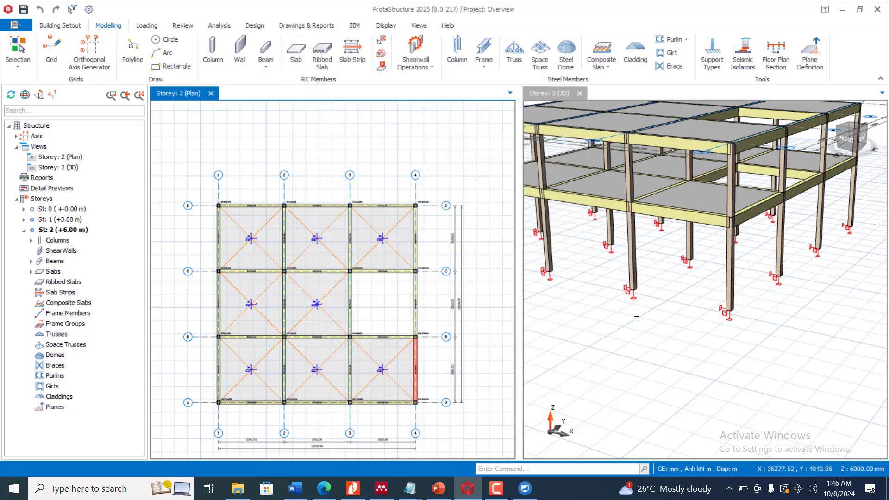
scroll(644, 312, down, 5)
scroll(540, 287, up, 1)
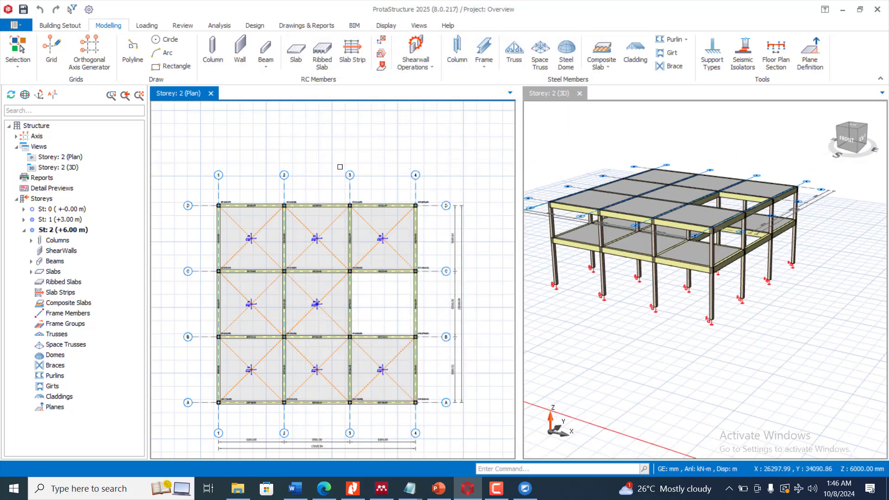
scroll(261, 211, down, 2)
scroll(238, 249, up, 2)
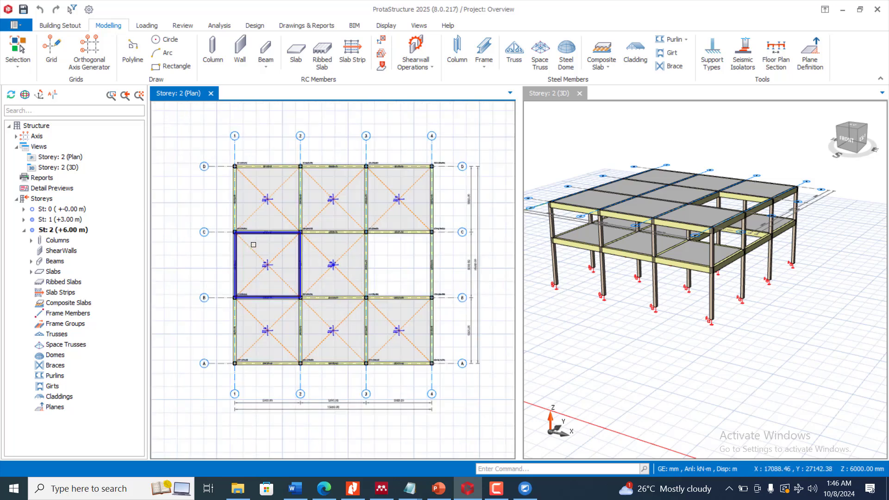
click(271, 201)
key(Escape)
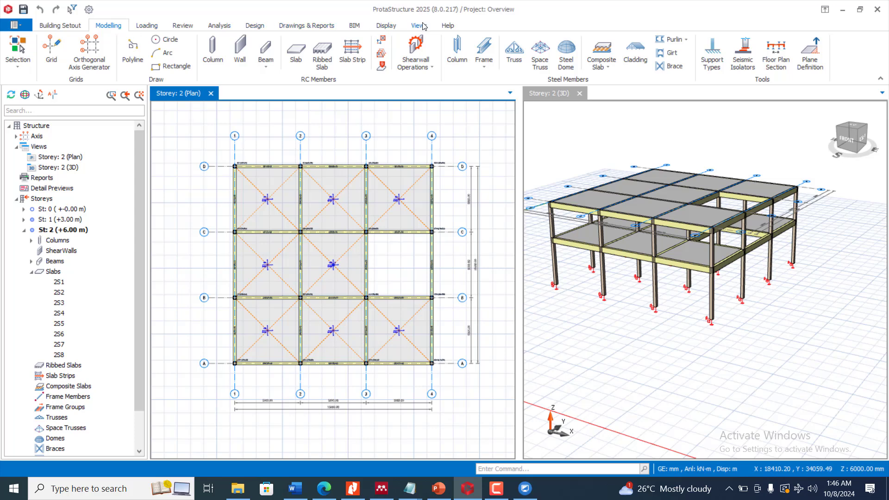
click(389, 26)
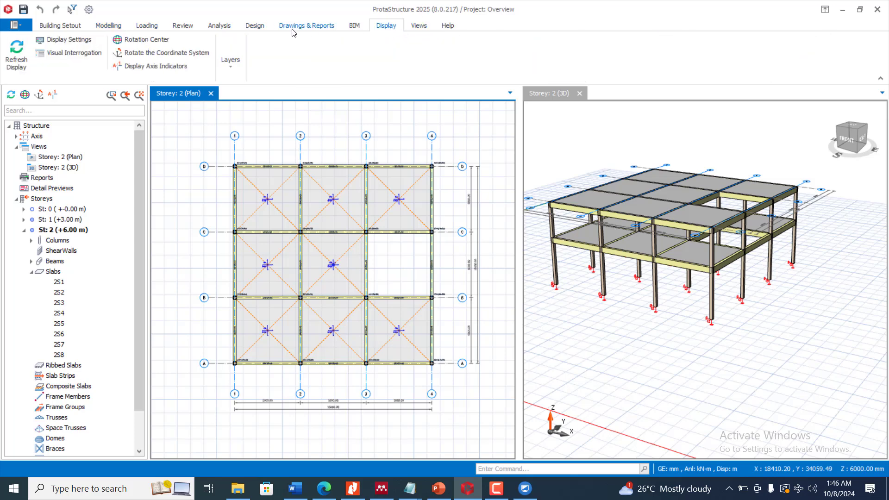
click(110, 27)
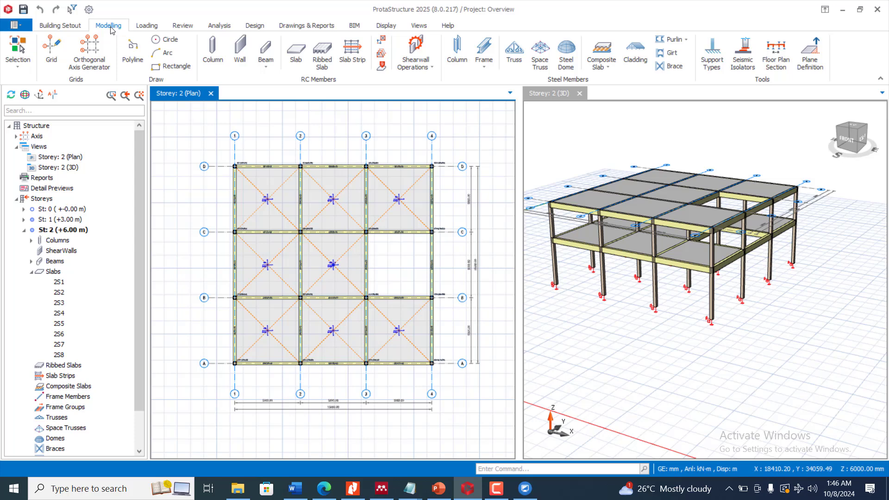
click(73, 26)
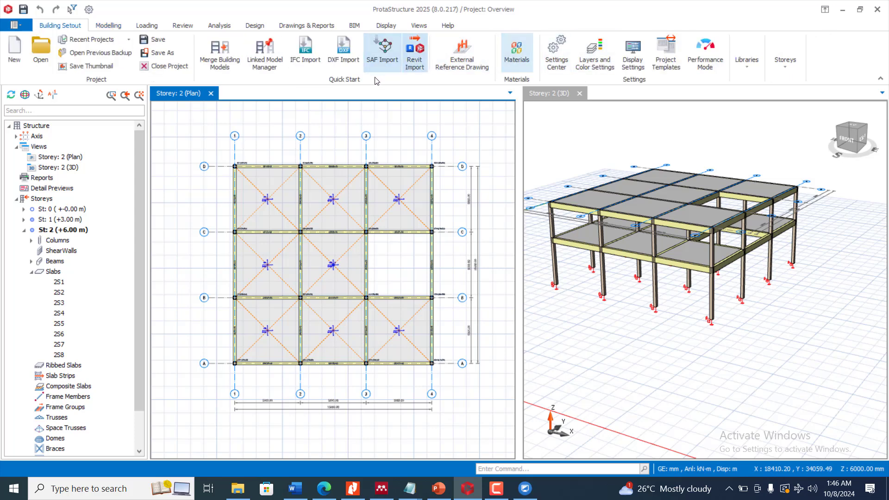
click(744, 70)
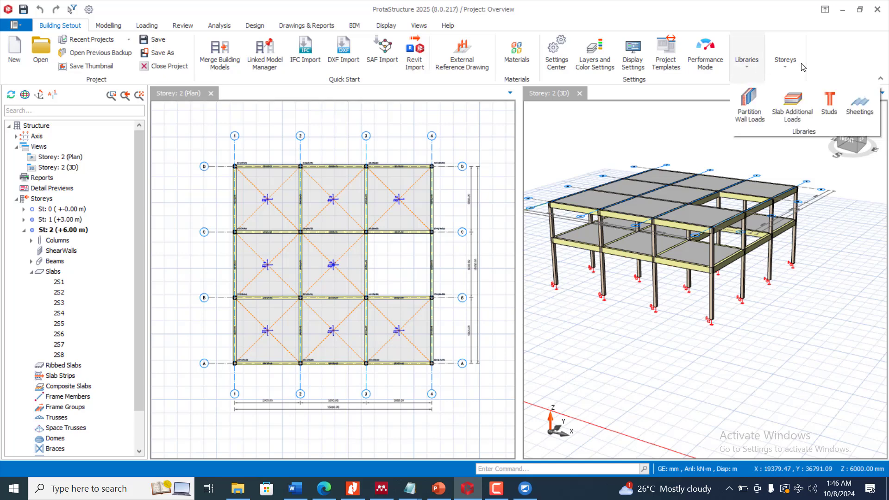
click(786, 69)
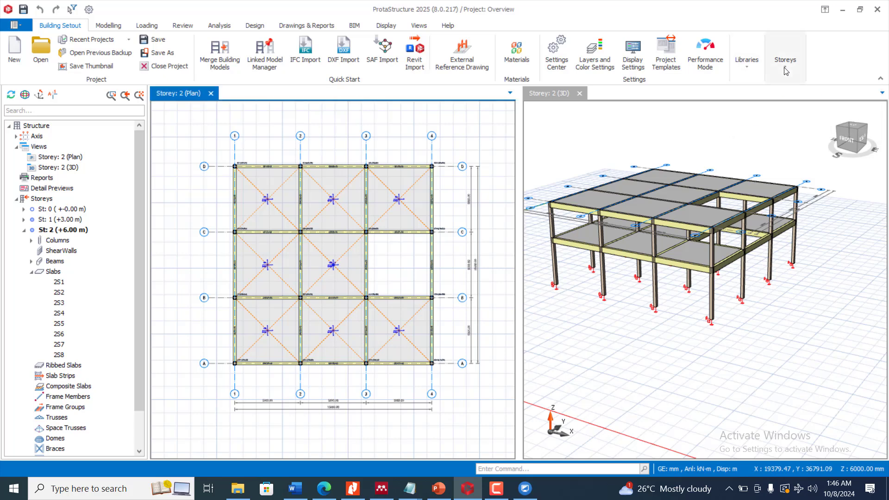
click(786, 75)
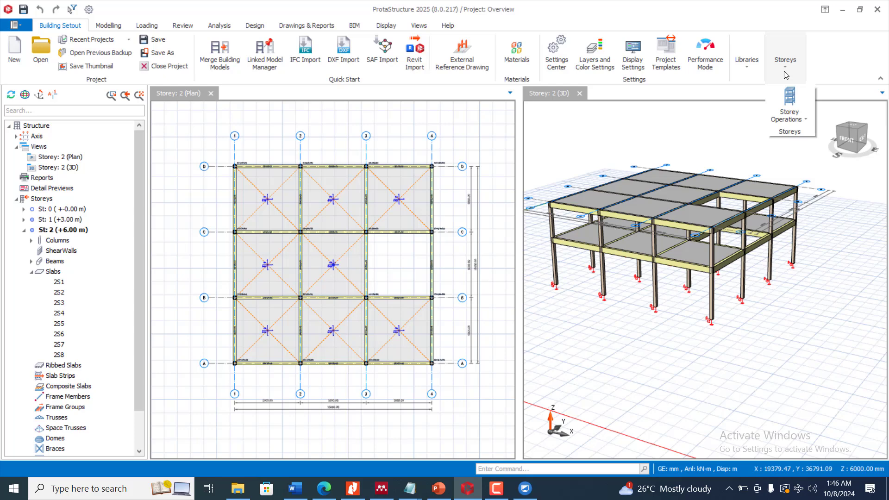
click(786, 71)
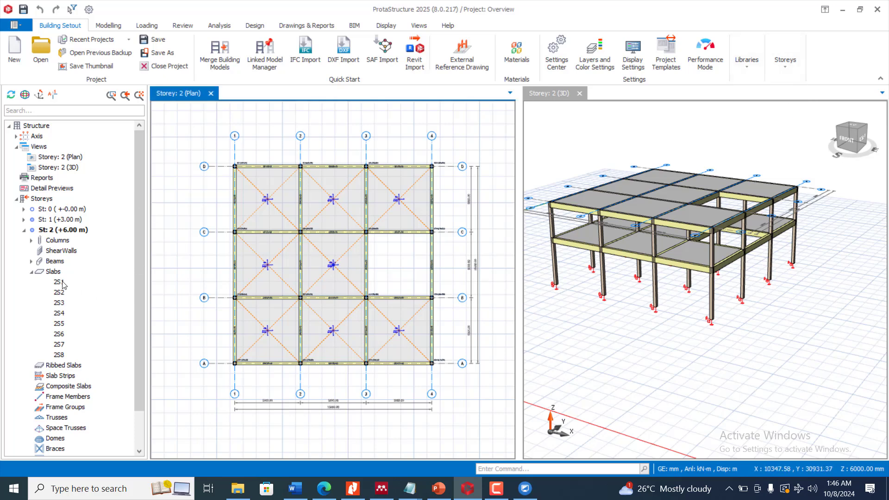
- Select storey 2 slabs 2S1 to 2S8 and delete them with the member filter limited to slabs
click(58, 282)
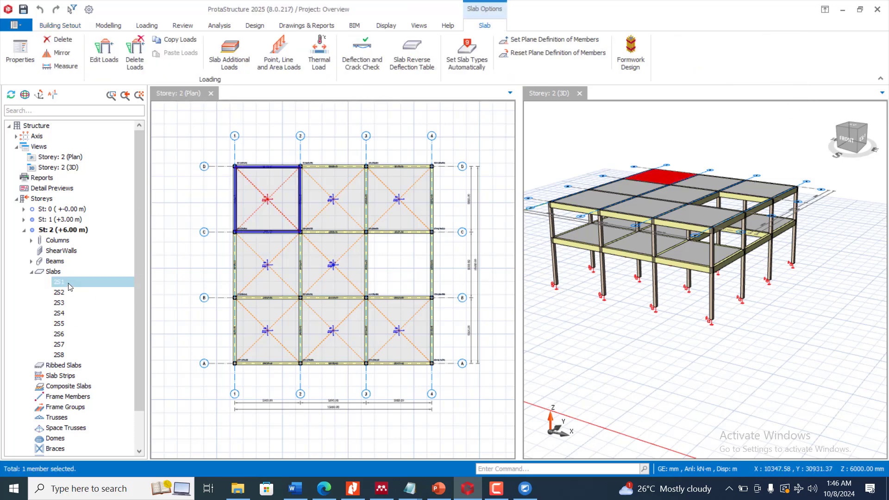
shift+click(64, 354)
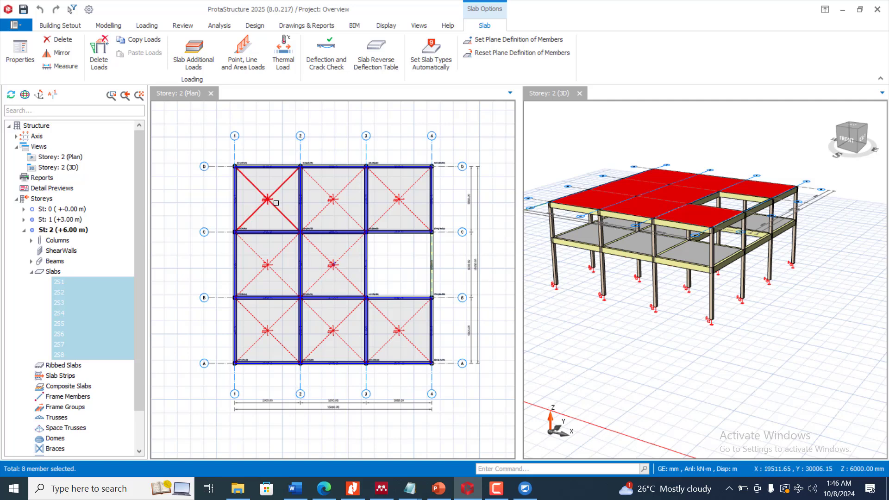
mouse_move(276, 203)
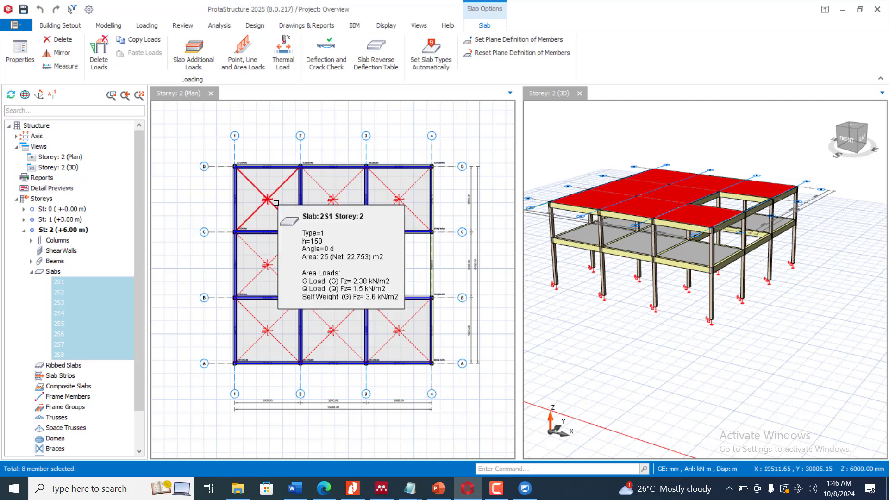
key(Delete)
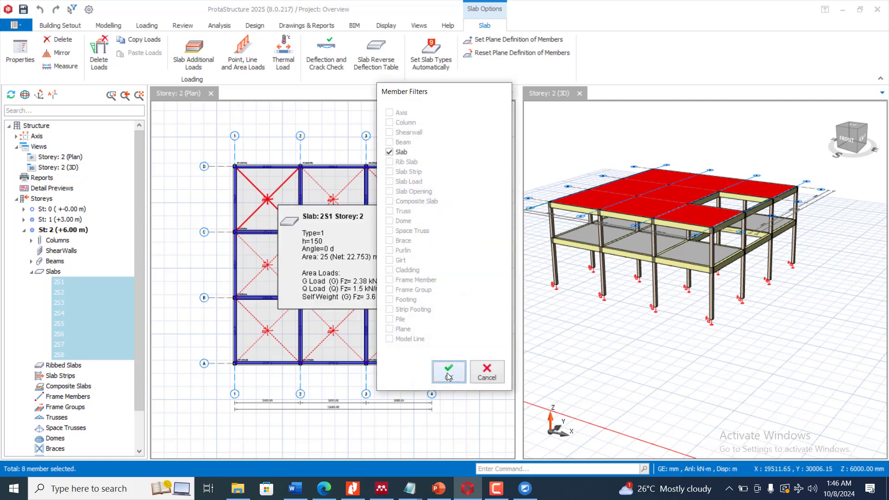
click(448, 372)
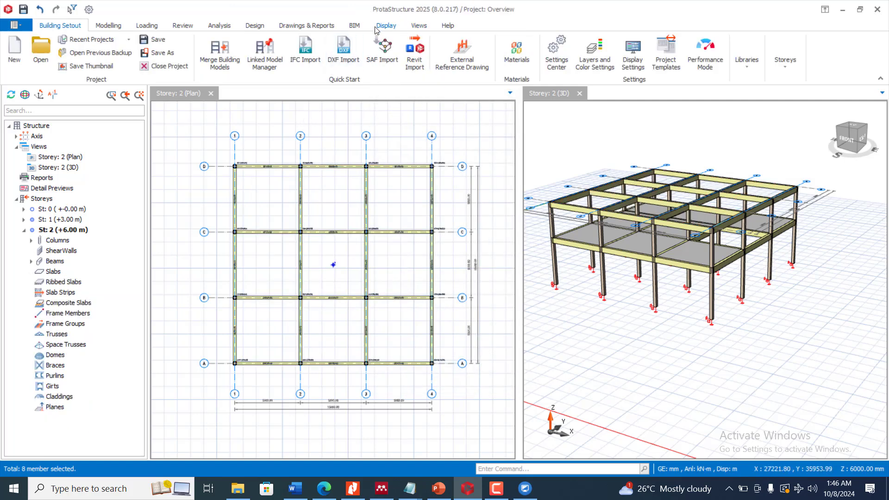
click(109, 26)
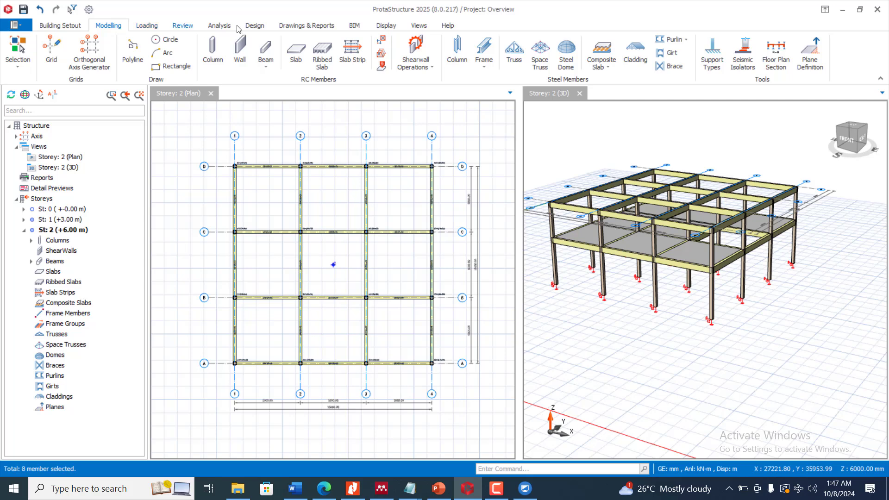
click(419, 26)
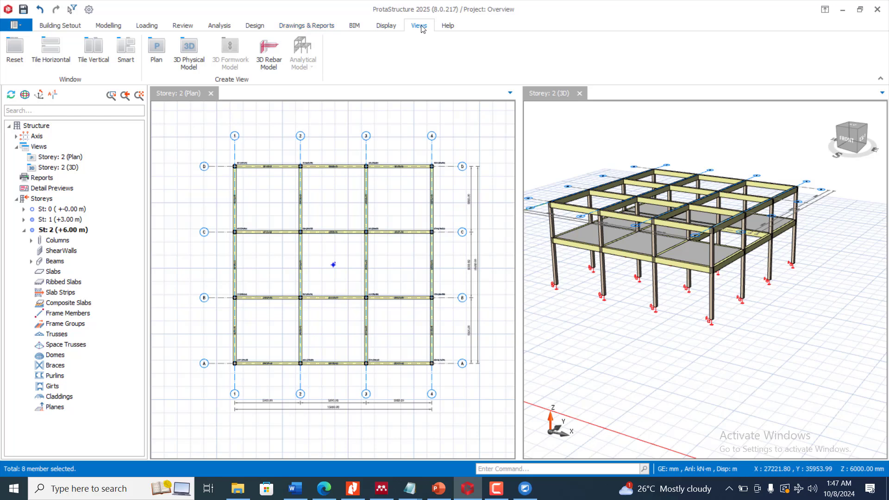
click(107, 26)
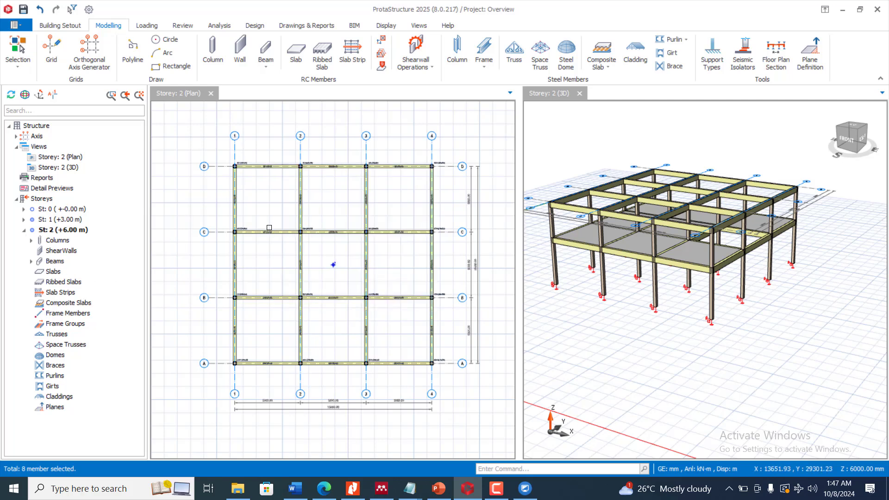
- Select all storey 2 beams, 2B1 to 2B24, and set their depth h to 300 mm in the properties summary table
click(31, 262)
click(60, 271)
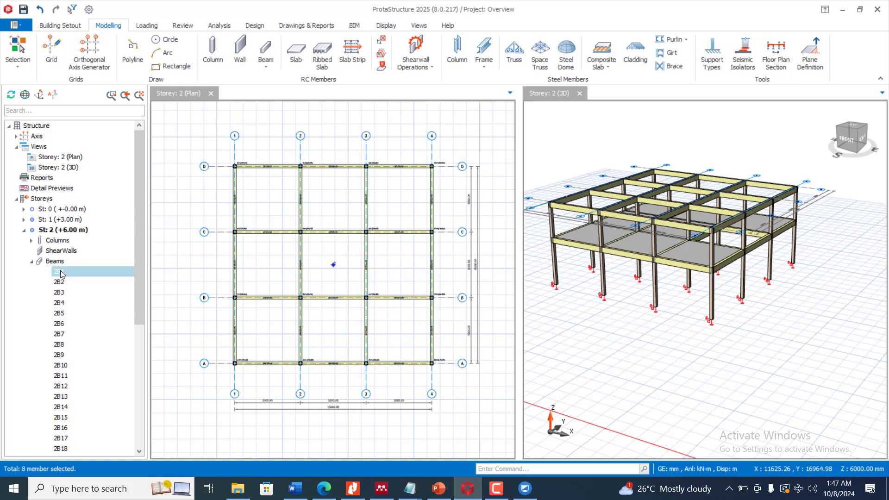
scroll(81, 407, down, 3)
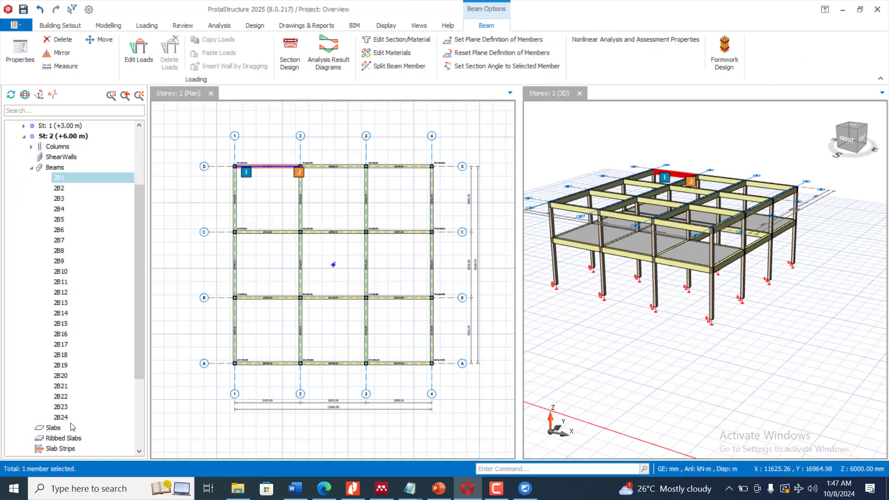
shift+click(63, 419)
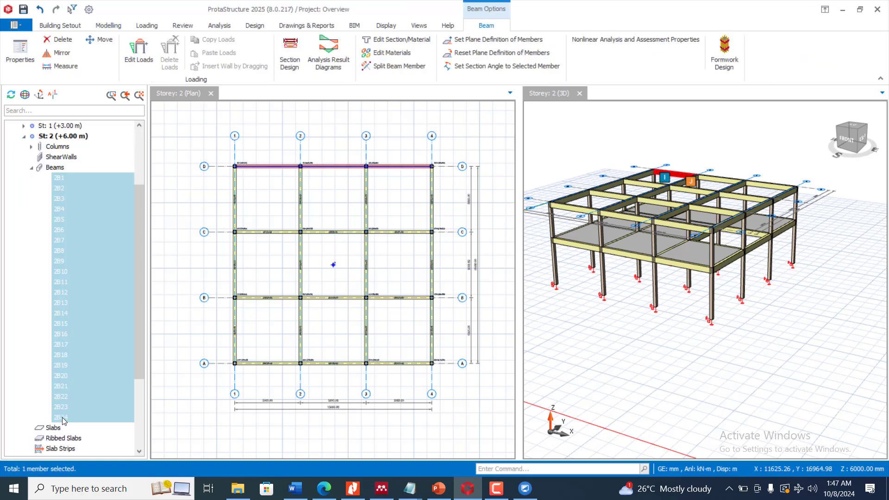
right_click(369, 201)
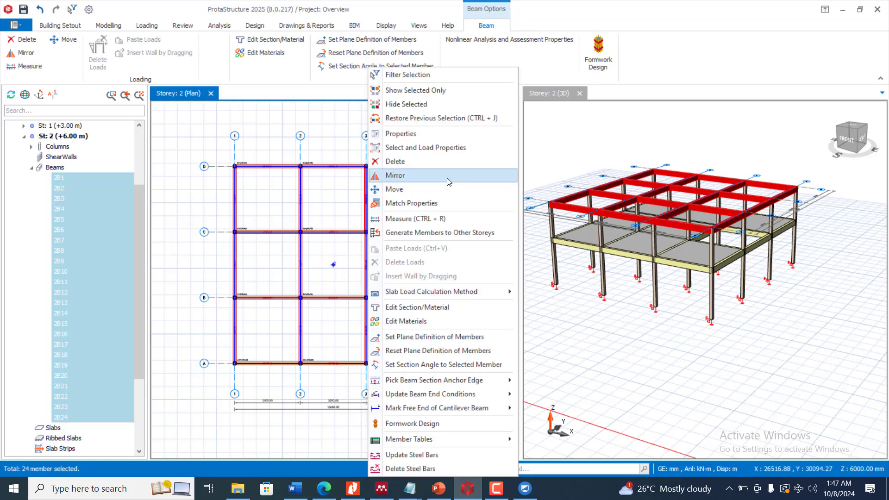
click(422, 133)
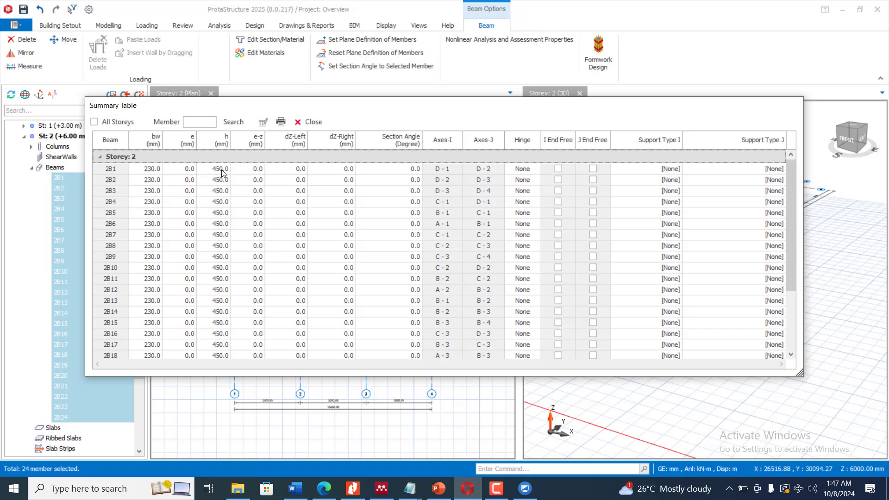
click(226, 138)
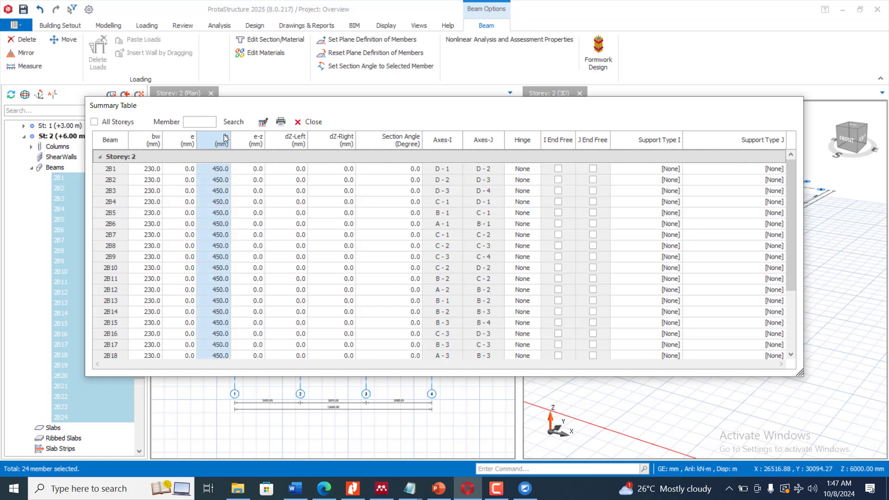
click(263, 123)
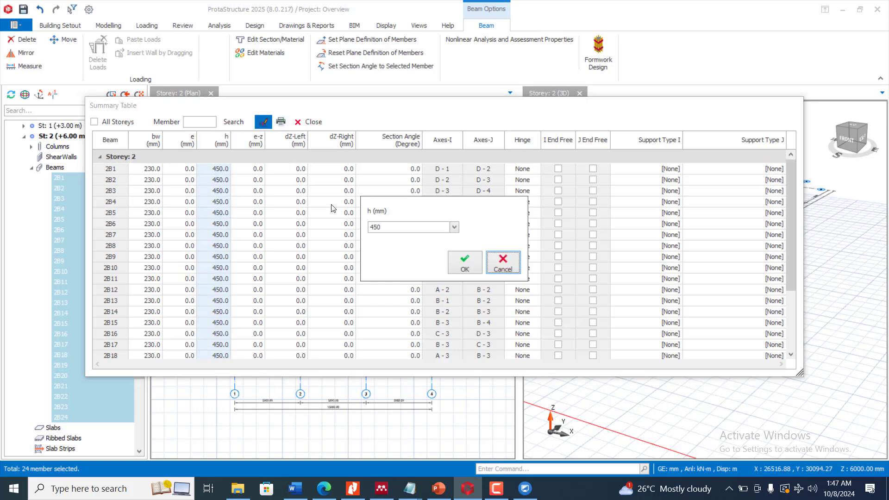
click(384, 227)
double_click(375, 228)
text(300.)
click(465, 269)
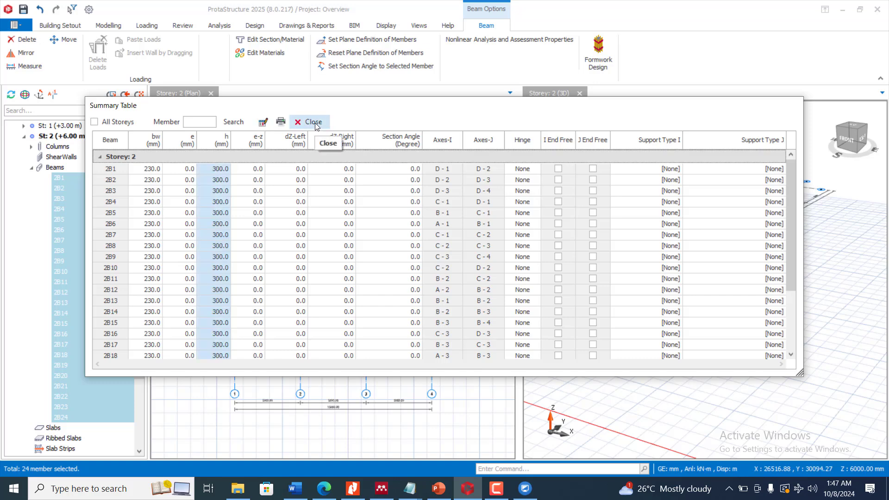
click(316, 123)
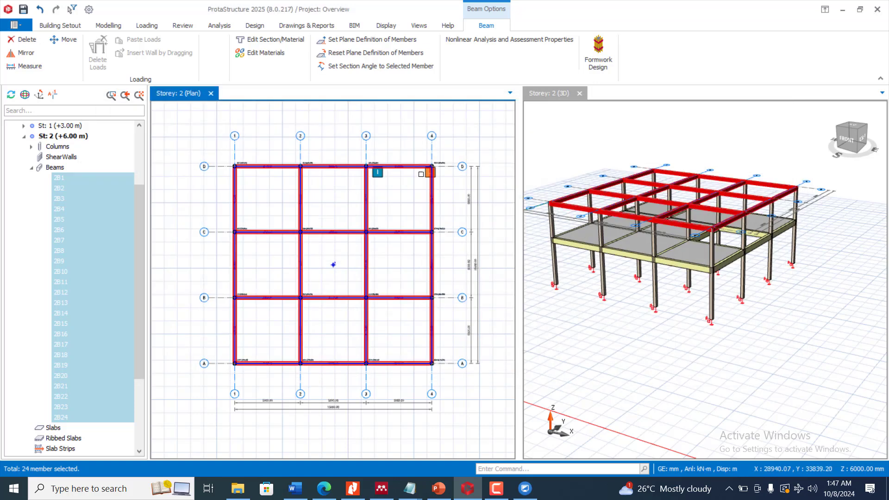
key(Escape)
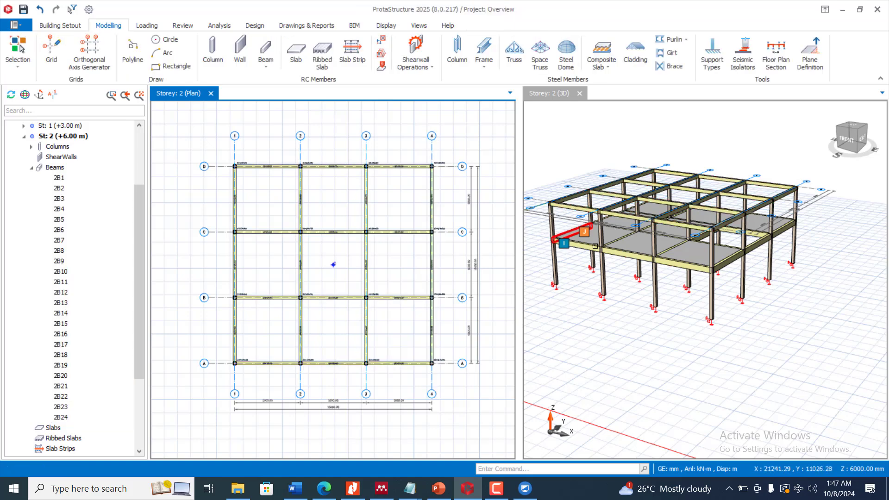
- Open the loads of the storey 1 beam on axis A between axes 1–2 and set up a 230 mm thick wall load
click(591, 247)
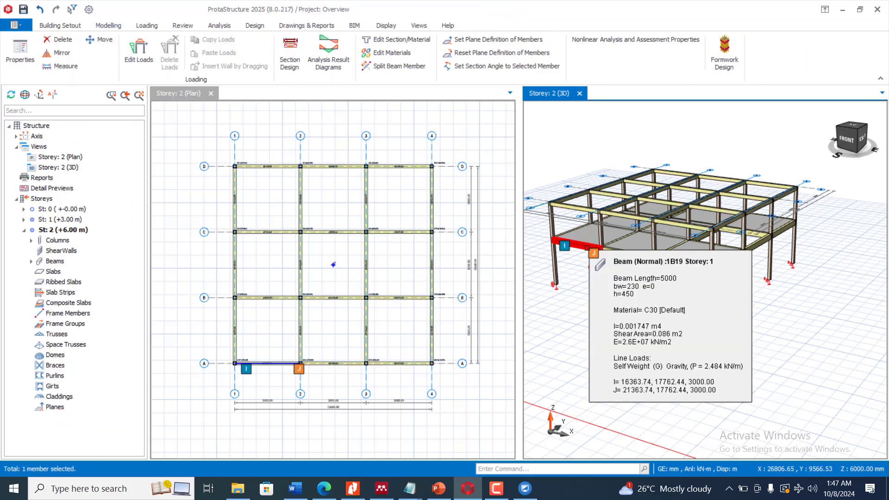
right_click(587, 247)
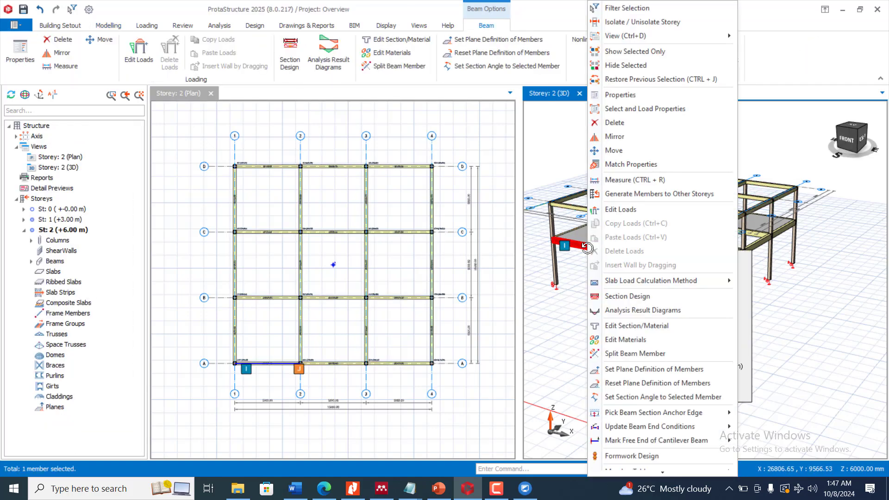
click(616, 210)
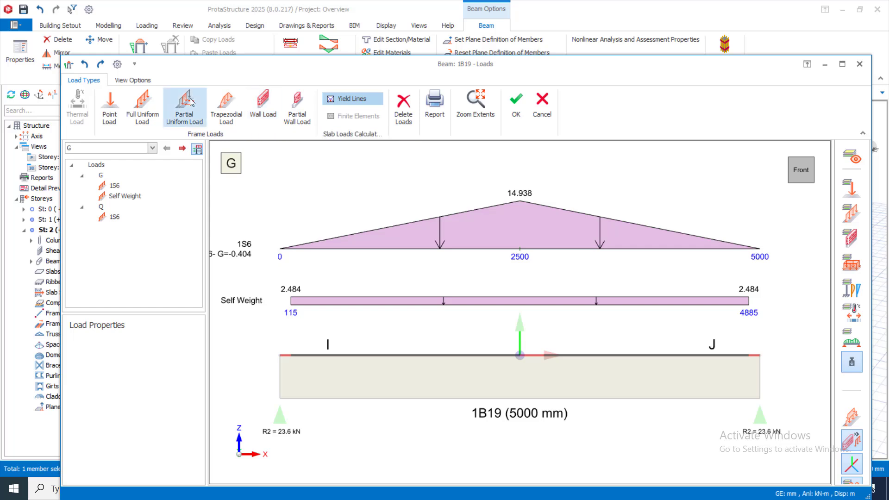
click(132, 82)
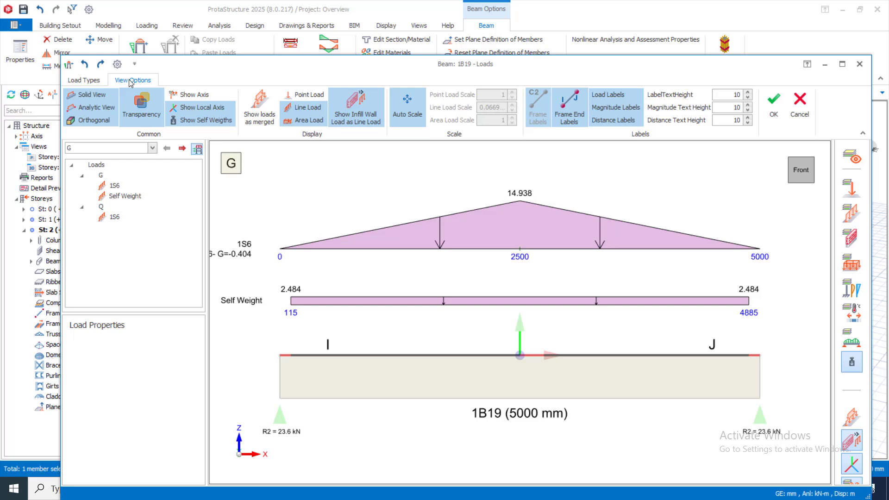
click(97, 82)
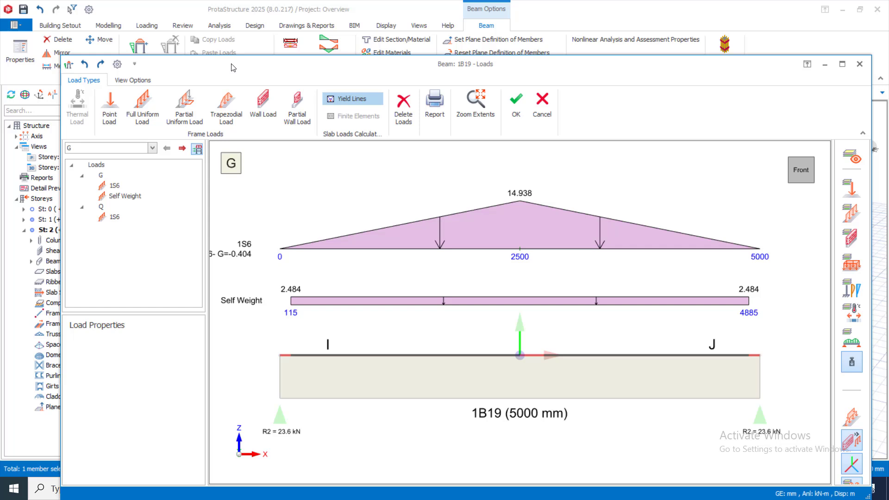
click(262, 100)
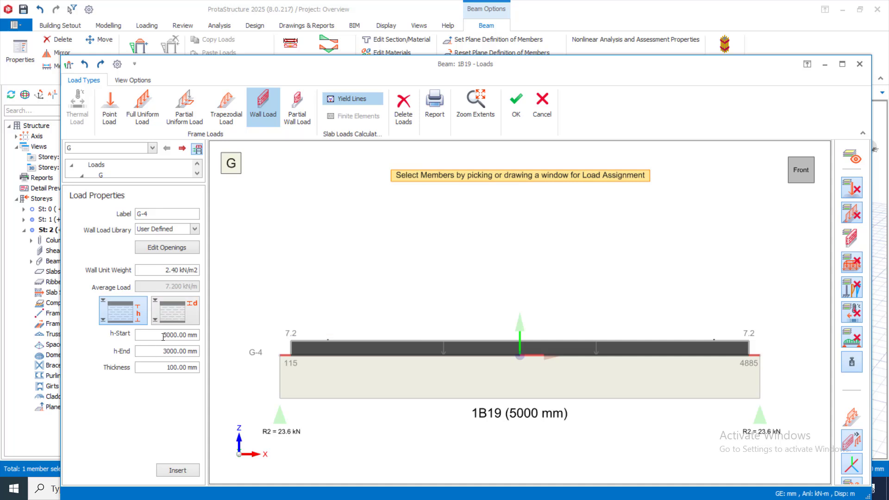
click(165, 366)
double_click(166, 366)
text(230)
- Browse the wall load library and choose External Wall for the wall load
click(195, 230)
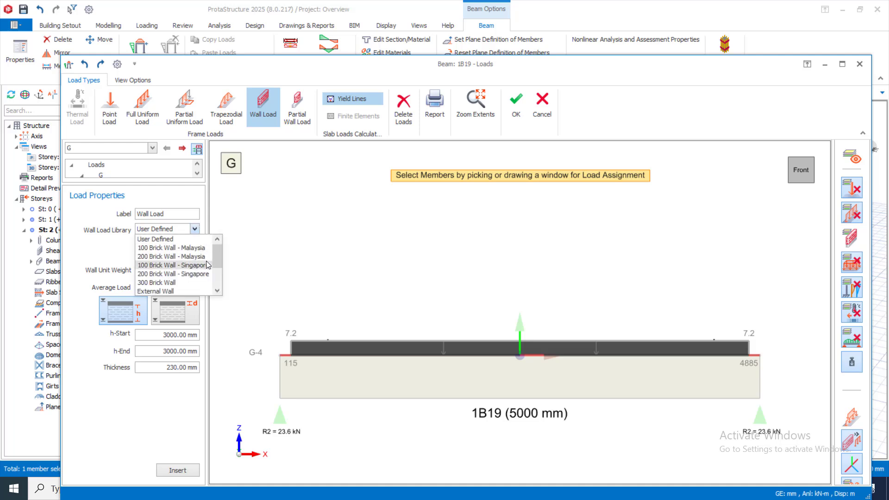
scroll(206, 261, down, 2)
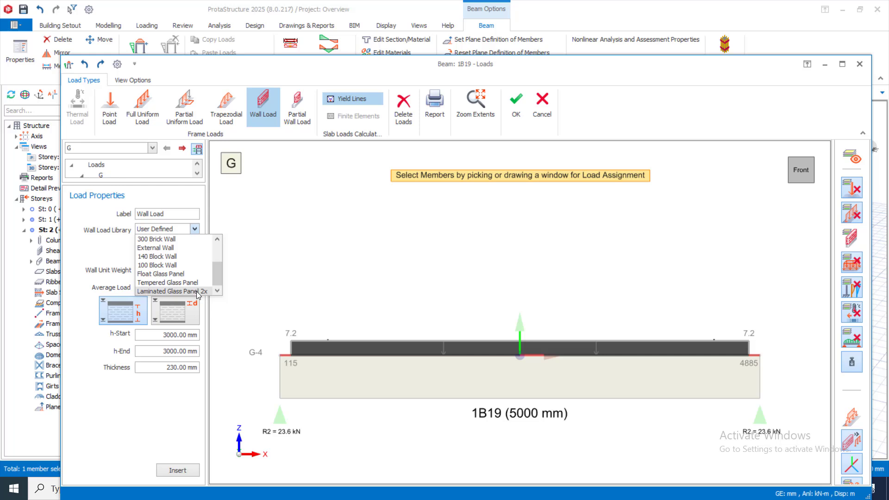
scroll(196, 253, up, 3)
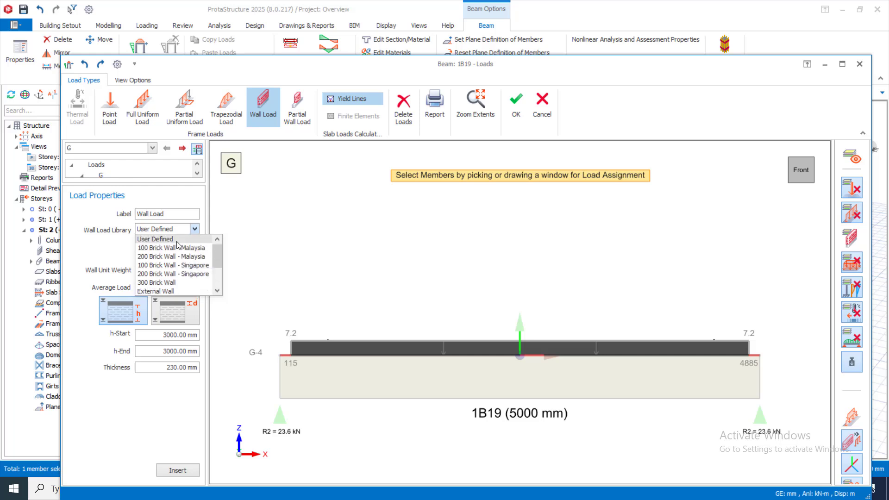
scroll(180, 264, down, 2)
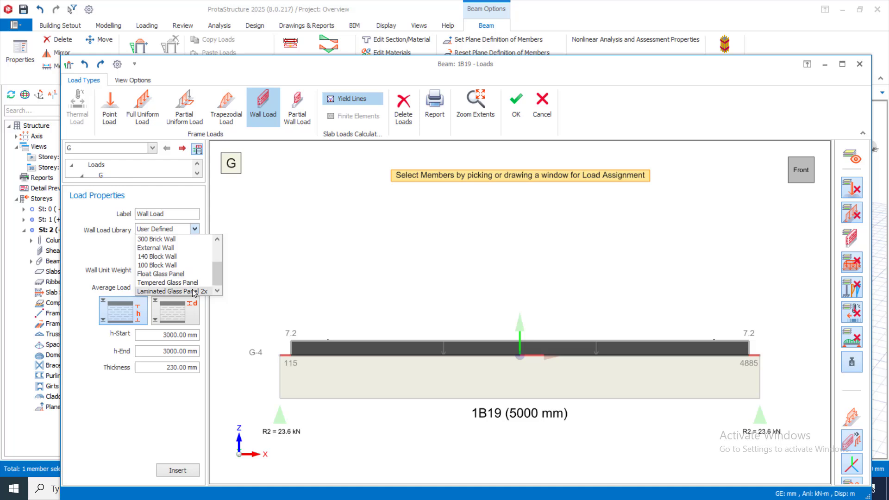
scroll(186, 260, up, 2)
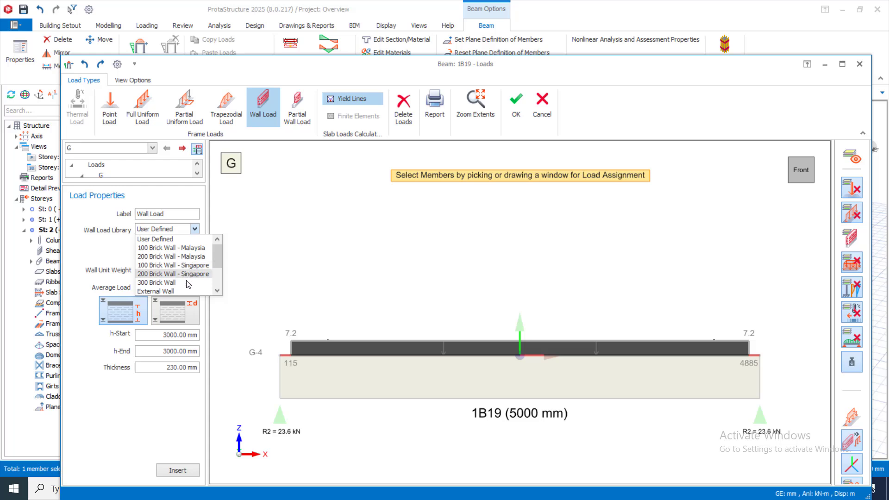
scroll(187, 271, down, 1)
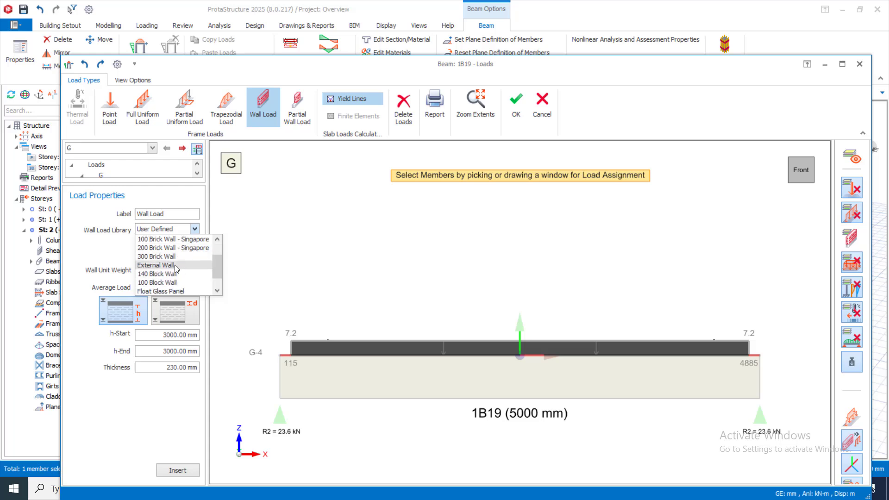
click(176, 266)
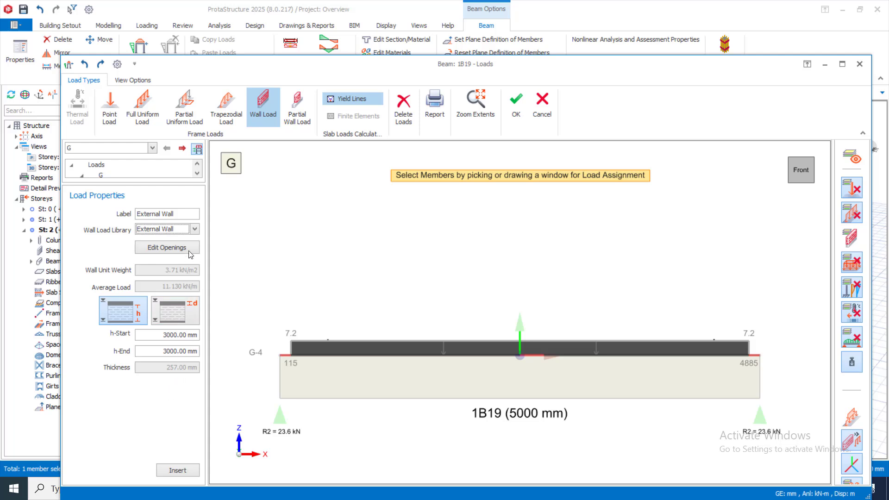
- Return the wall load to User Defined, set its thickness to 230 mm and accept the beam loads
click(192, 229)
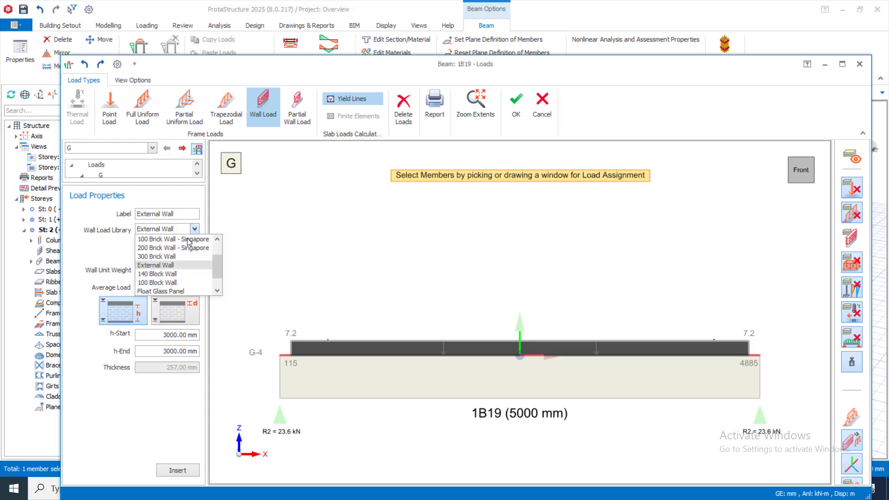
scroll(184, 250, up, 3)
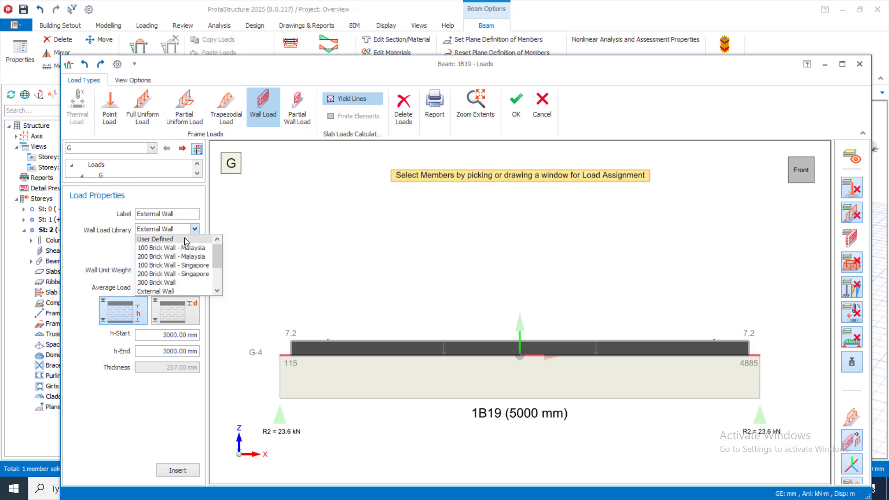
click(184, 238)
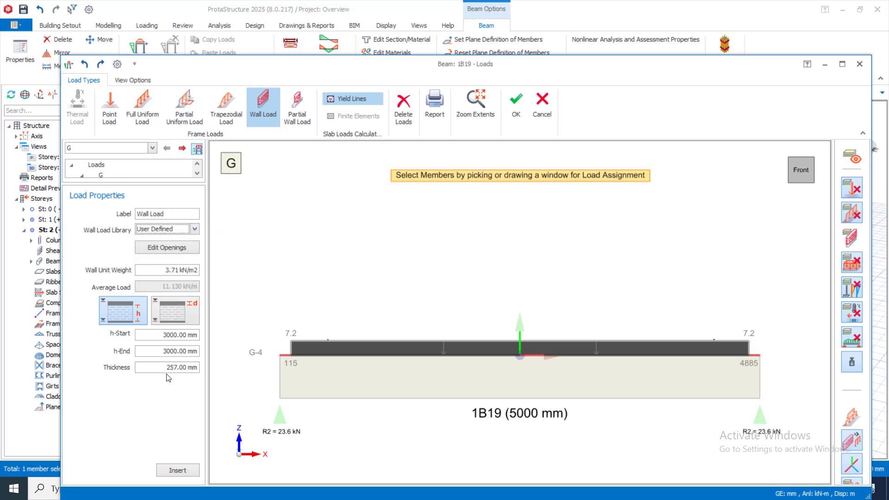
drag(167, 368, 178, 370)
text(230)
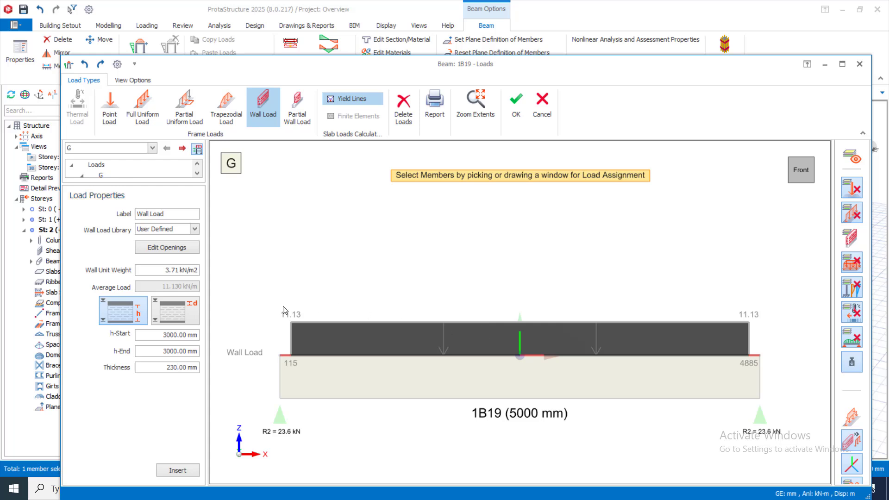
click(514, 102)
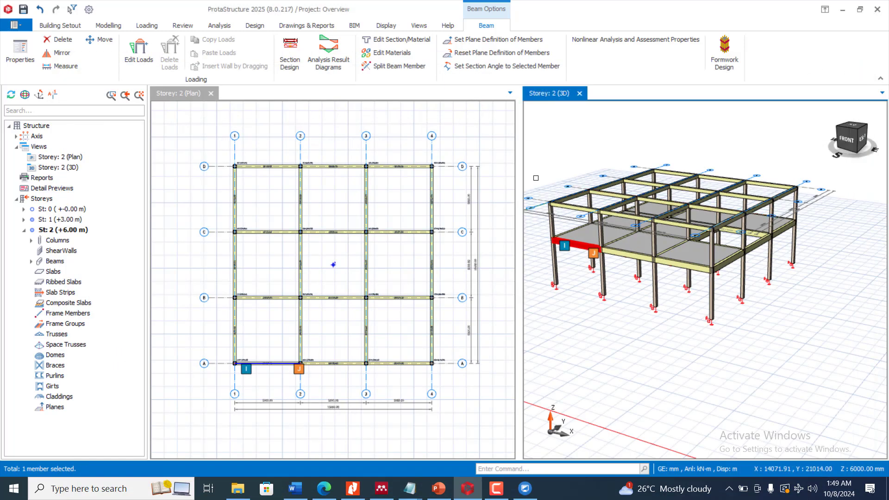
- Reopen the same beam's loads, set up a wall load 230 mm thick with 3.42 kN/m2 unit weight, accept, and deselect the beam
right_click(579, 249)
click(604, 210)
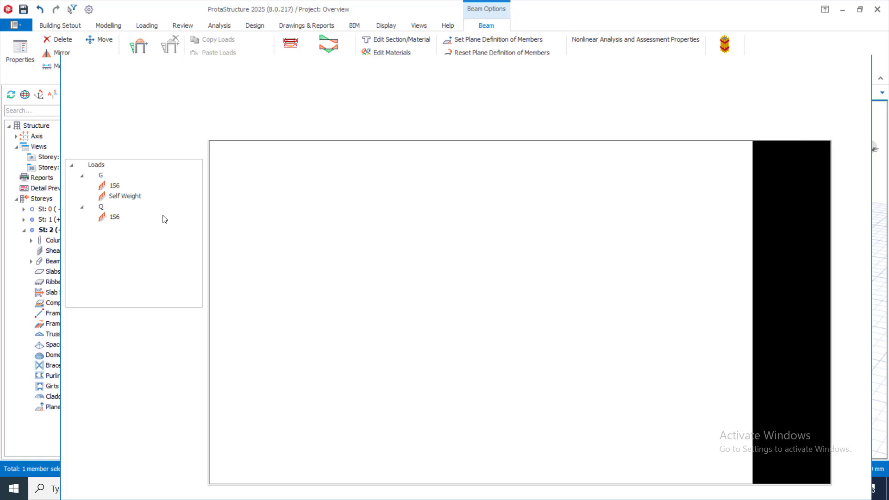
click(218, 106)
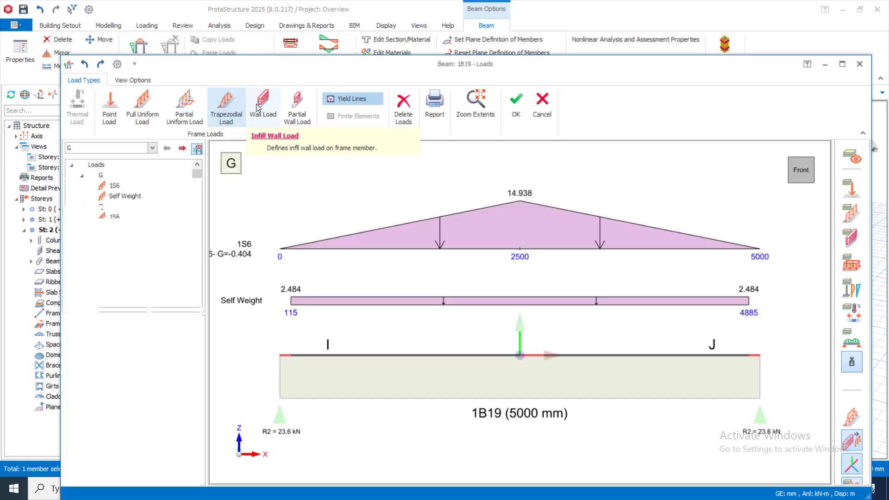
click(258, 107)
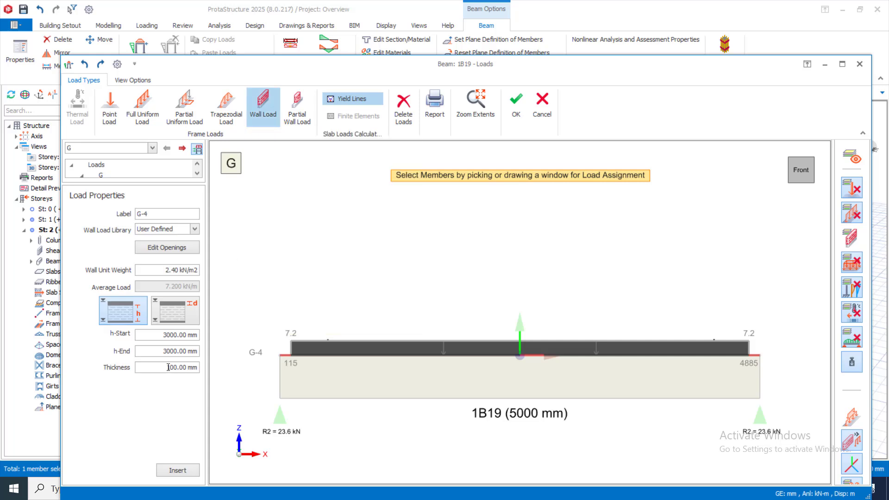
double_click(168, 367)
text(230)
double_click(162, 273)
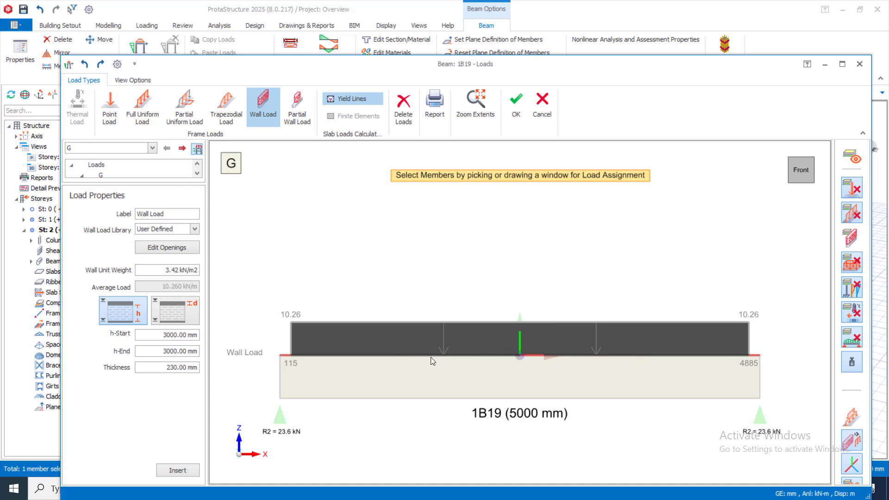
click(517, 103)
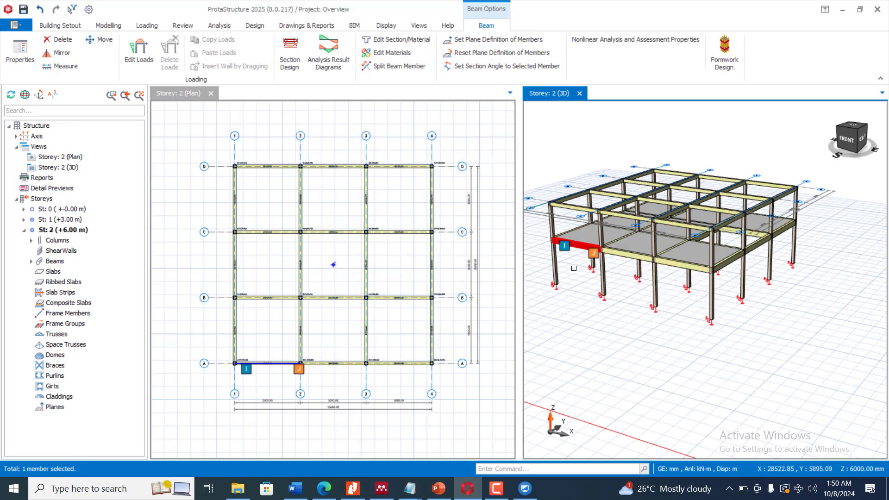
click(576, 274)
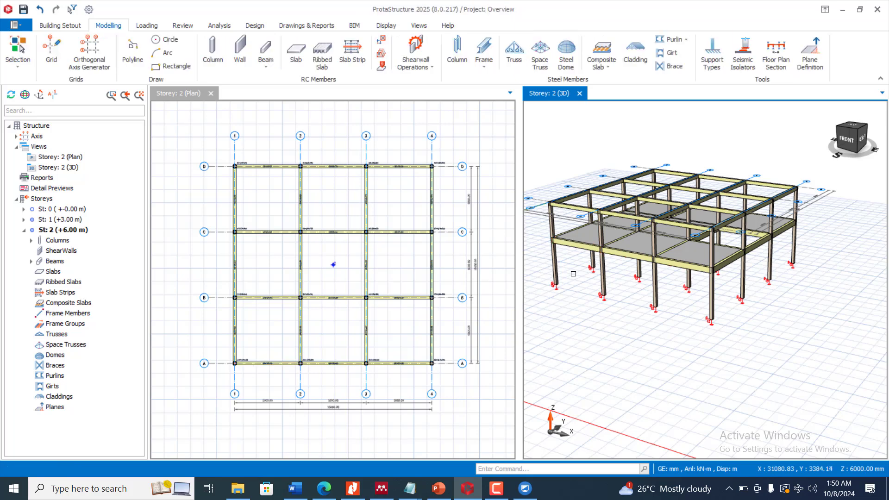
right_click(576, 274)
key(Escape)
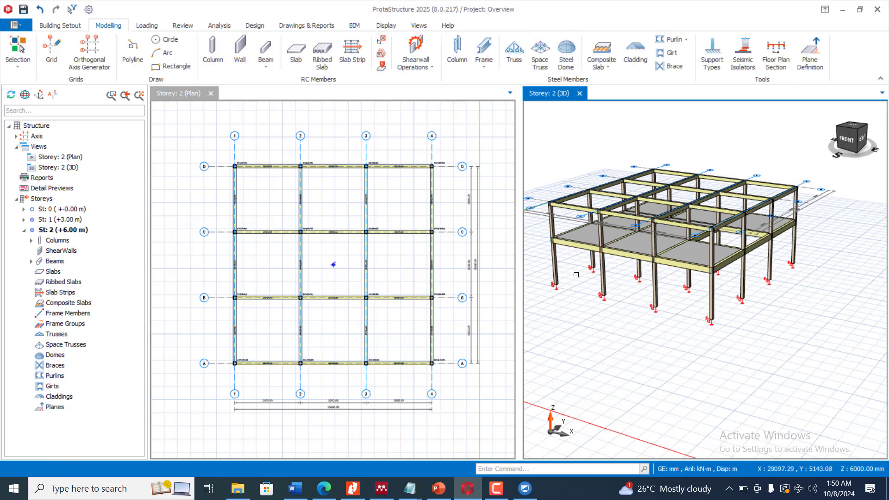
- Collapse the storey 2 beam list in the structure tree and open the storey 1 plan
click(498, 488)
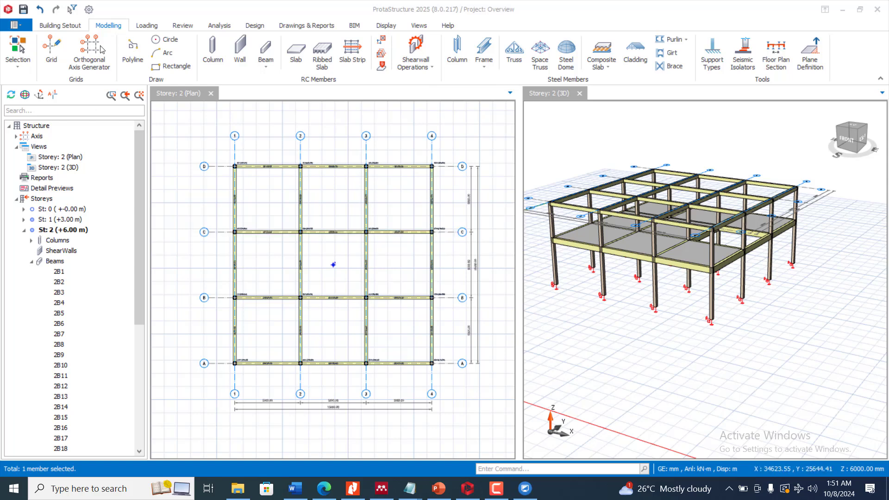
click(31, 262)
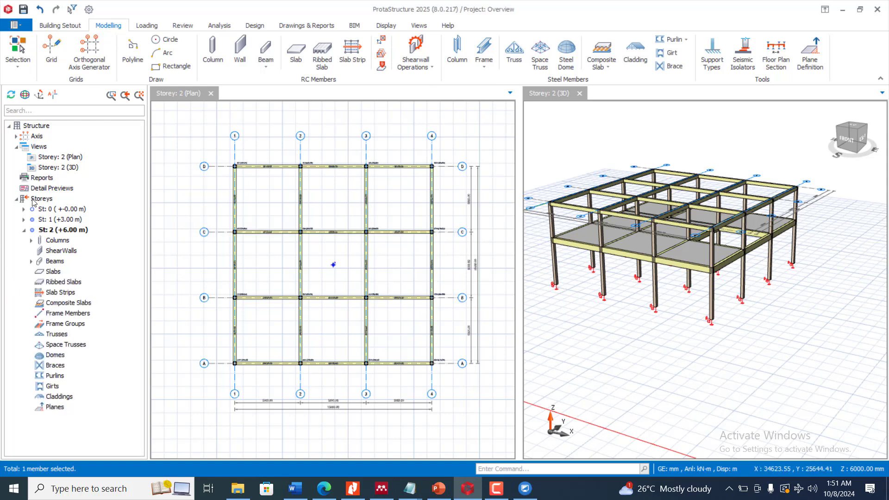
click(48, 220)
double_click(48, 220)
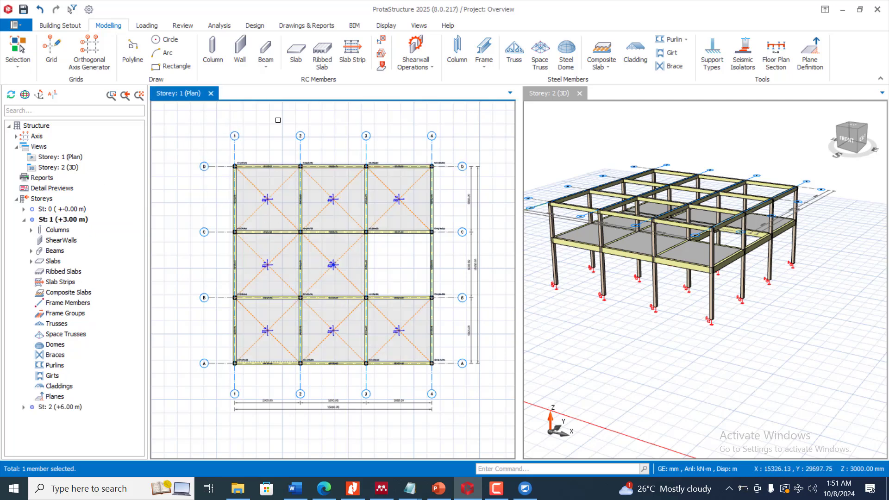
- Apply a 230 mm thick, 3000 mm high wall load of 3.43 kN/m2 to the storey 1 beam on axis D between axes 1–2
scroll(276, 109, up, 2)
click(270, 209)
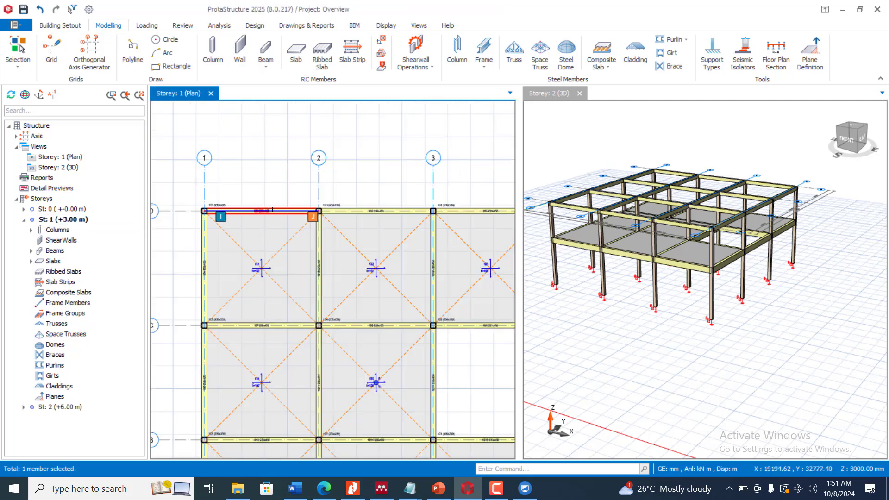
click(134, 54)
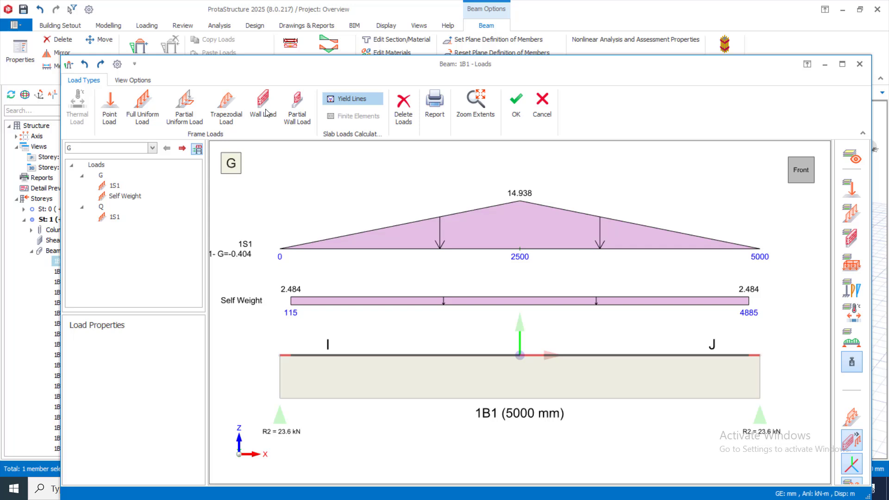
click(266, 111)
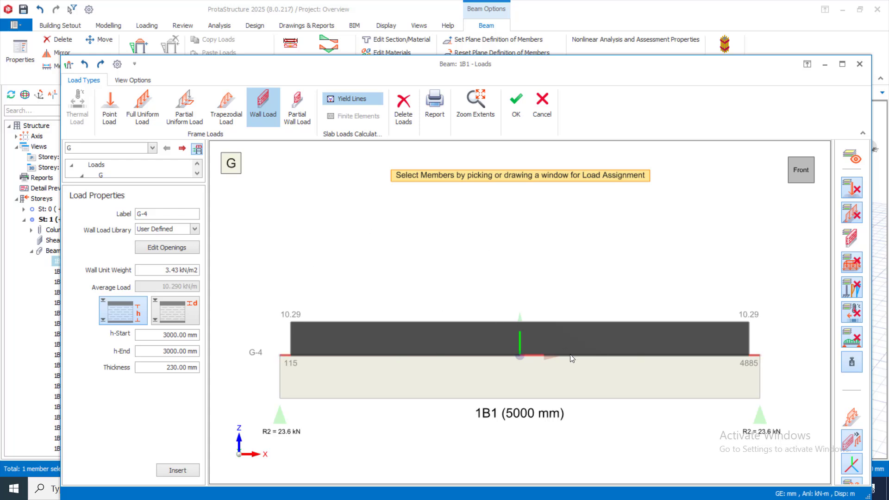
click(549, 368)
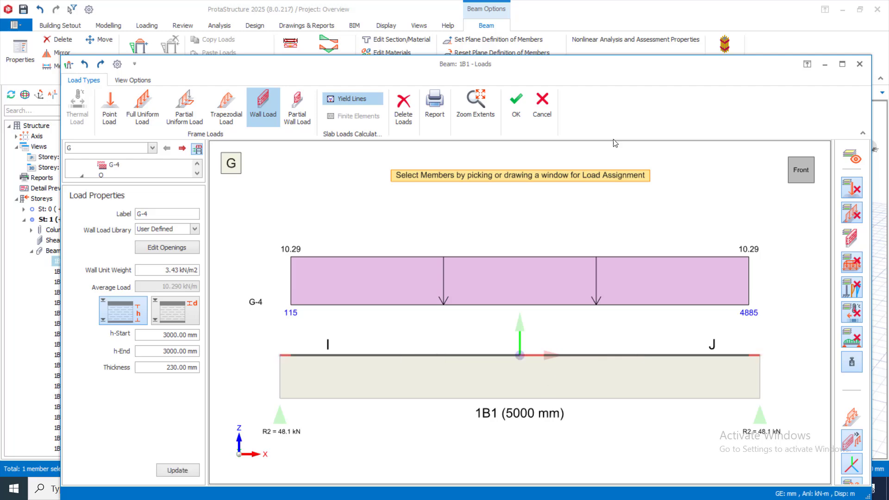
click(519, 110)
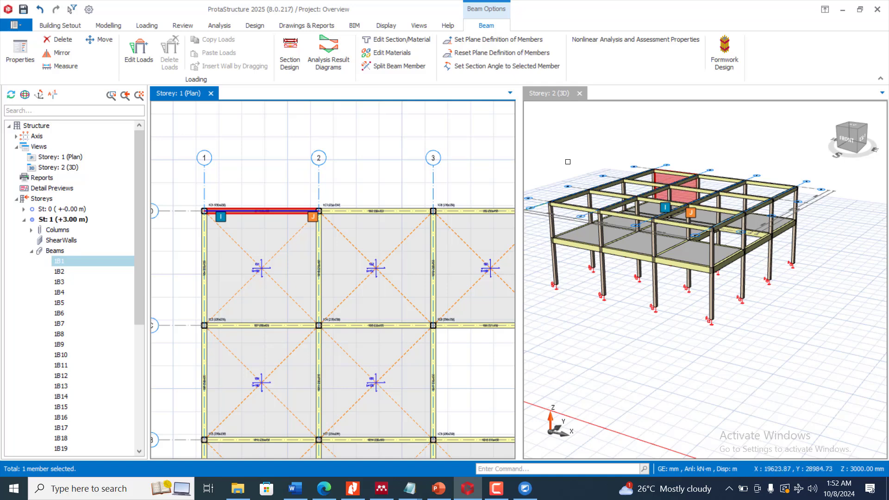
- Copy the wall load from the storey 1 beam on axis D between axes 1–2
click(254, 213)
click(252, 210)
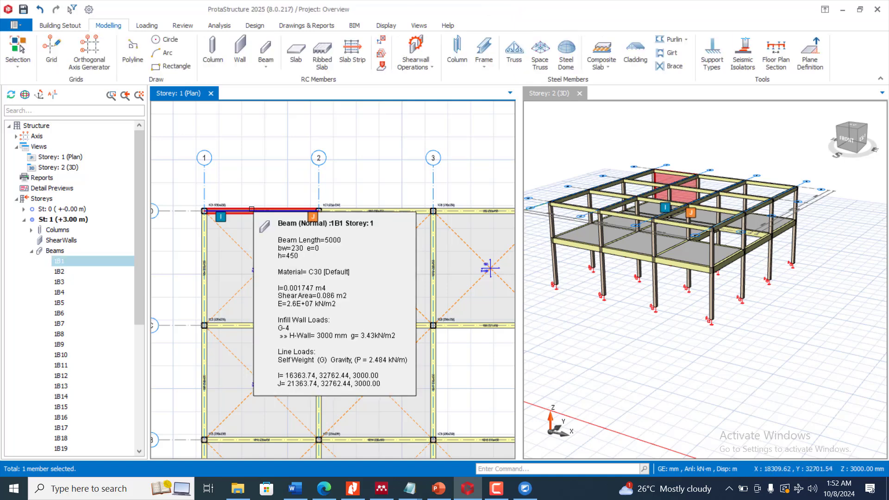
right_click(251, 209)
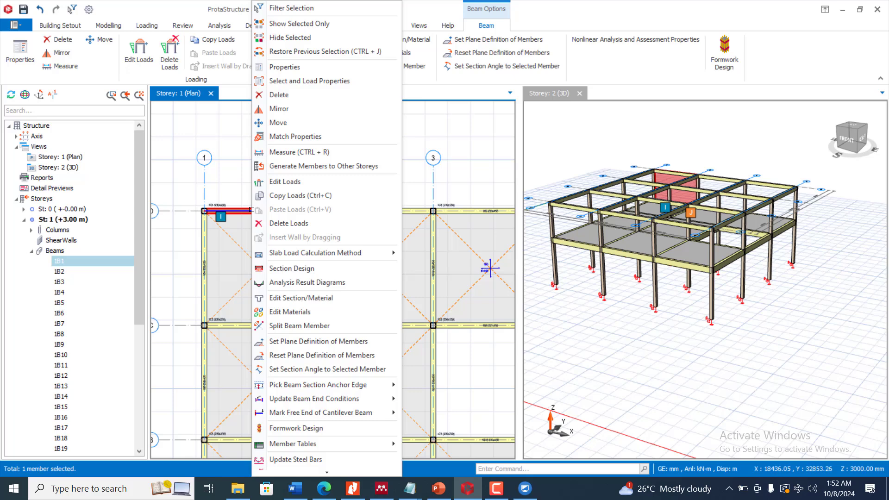
click(312, 196)
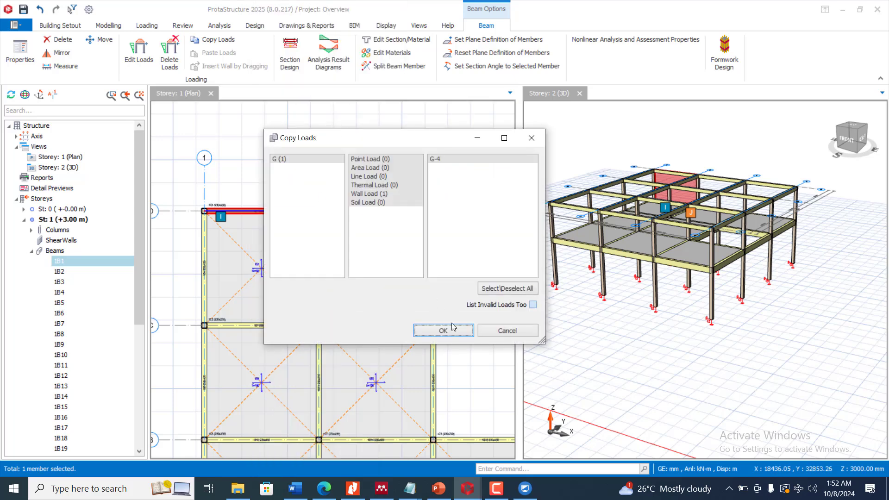
click(444, 330)
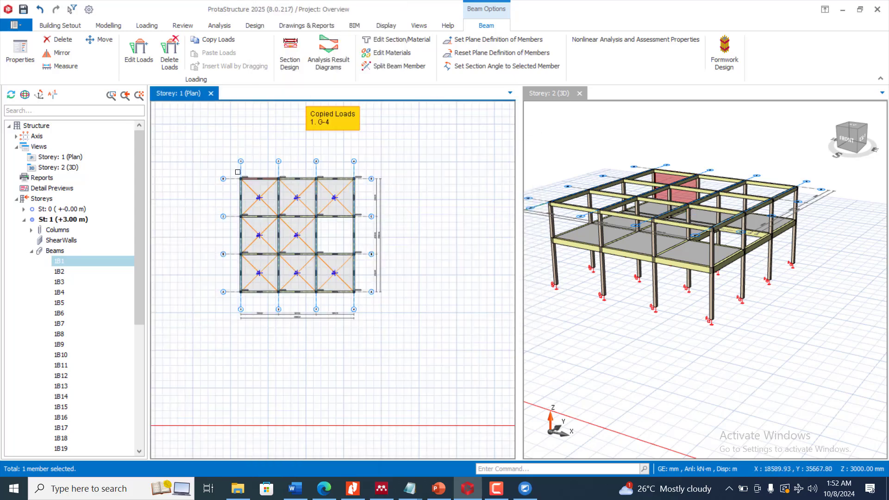
- Select the whole storey 1 floor plan, paste the copied wall load onto its members, and clear the selection
drag(230, 159, 363, 300)
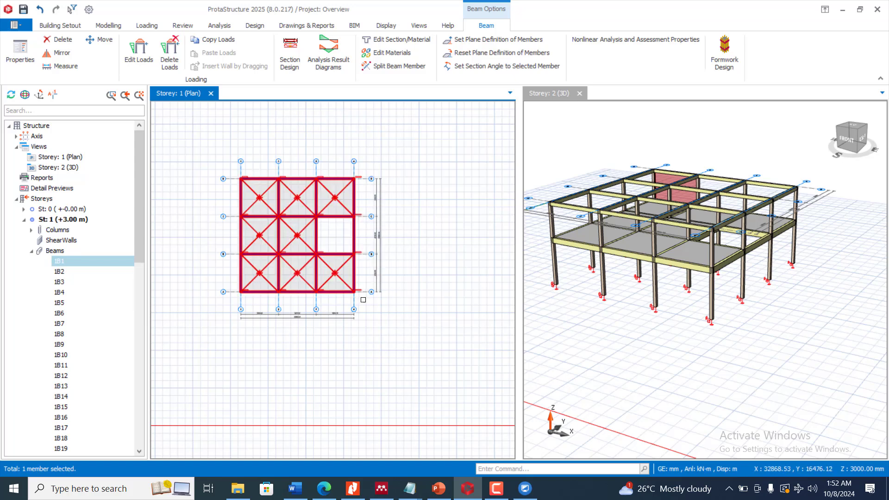
right_click(355, 198)
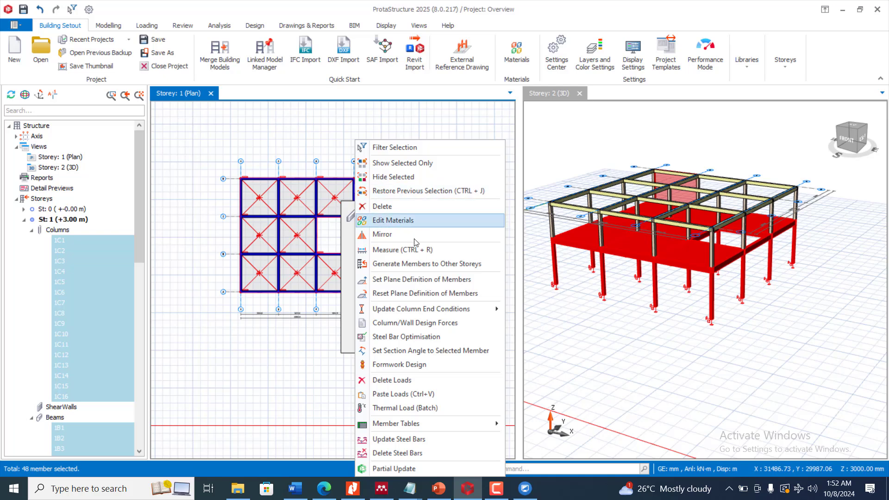
click(406, 394)
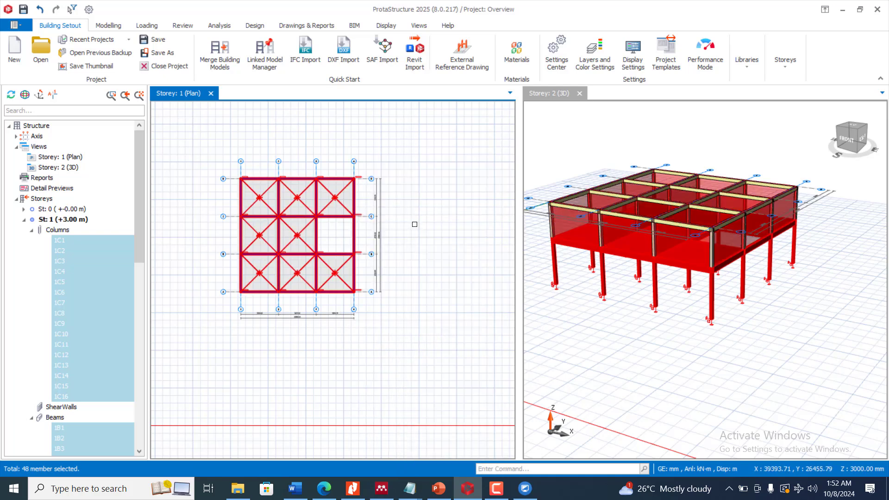
key(Escape)
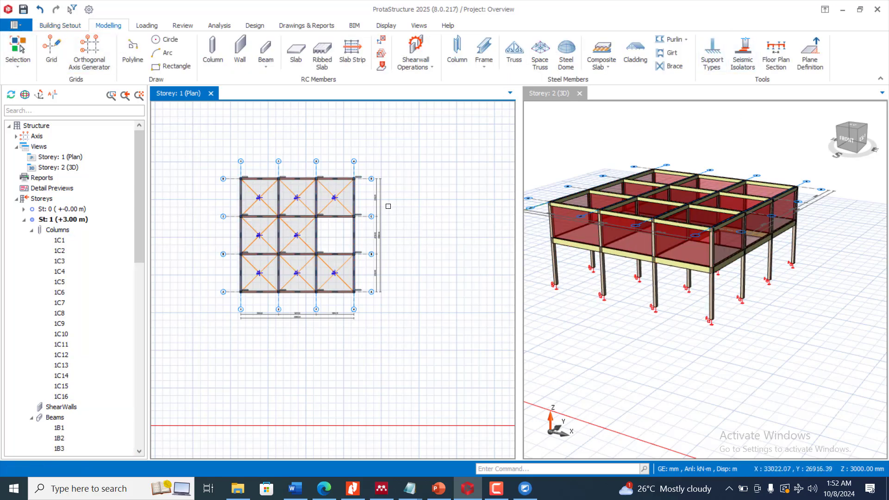
scroll(331, 199, up, 5)
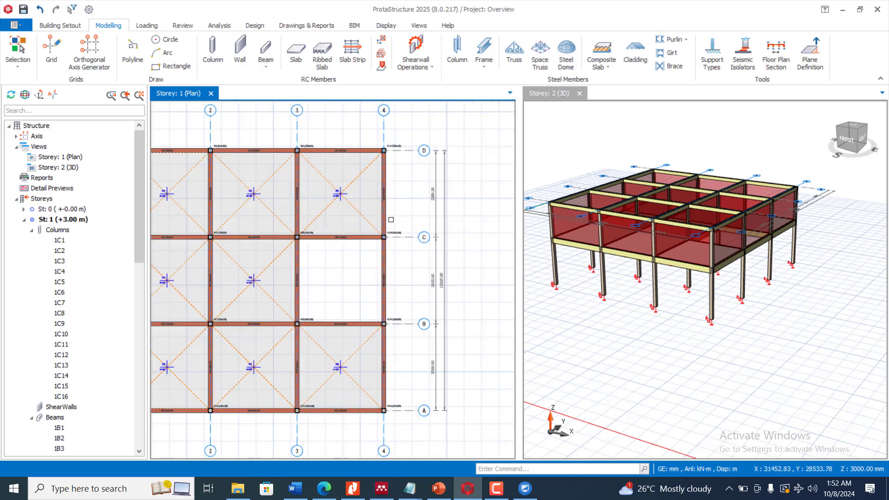
scroll(391, 219, down, 3)
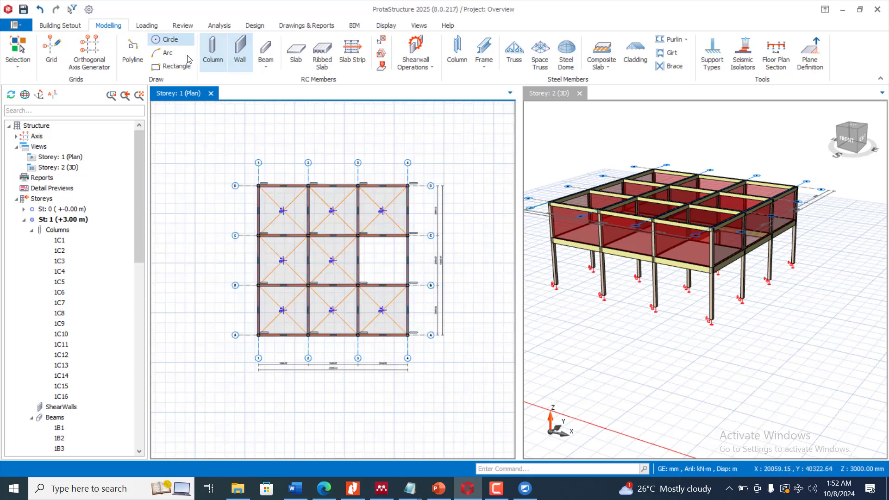
- From the Building Analysis materials, open the rebar diameter table of the concrete columns' Grade 460 (Type 2) steel
click(218, 26)
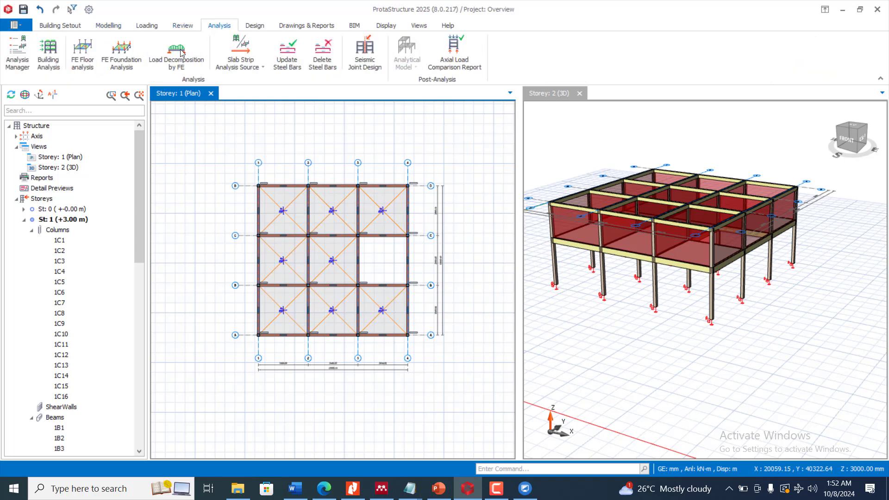
click(48, 51)
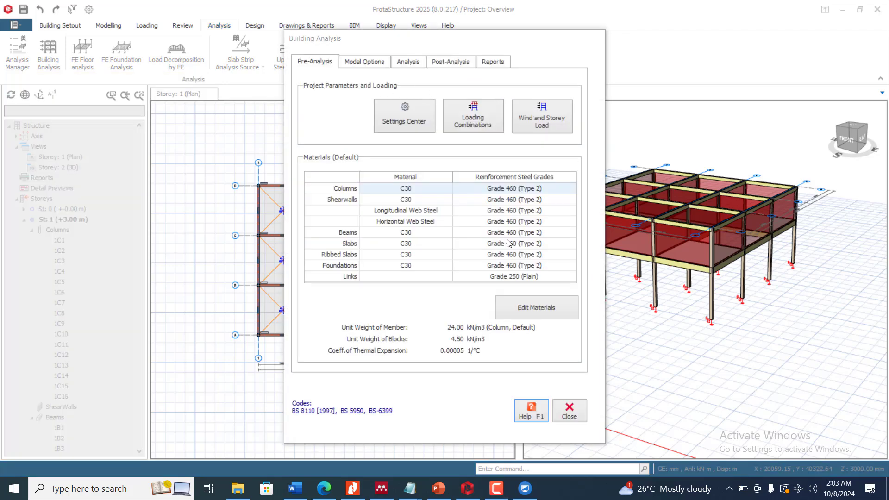
click(543, 310)
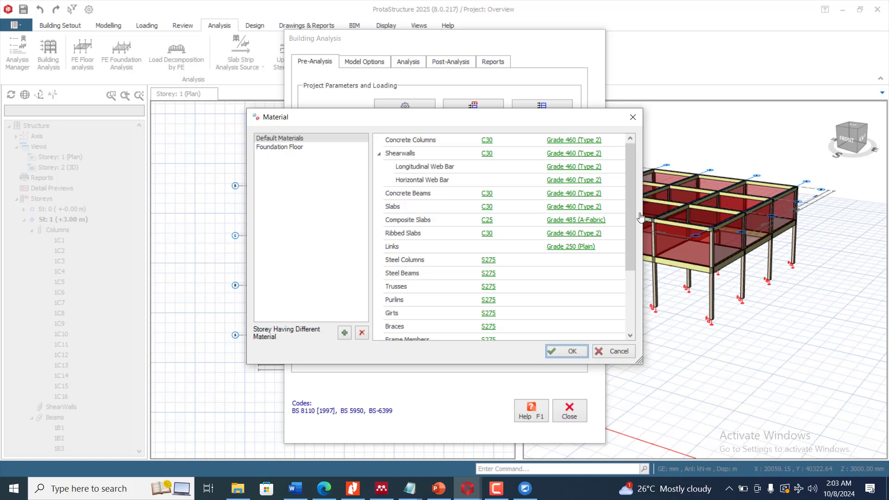
click(567, 141)
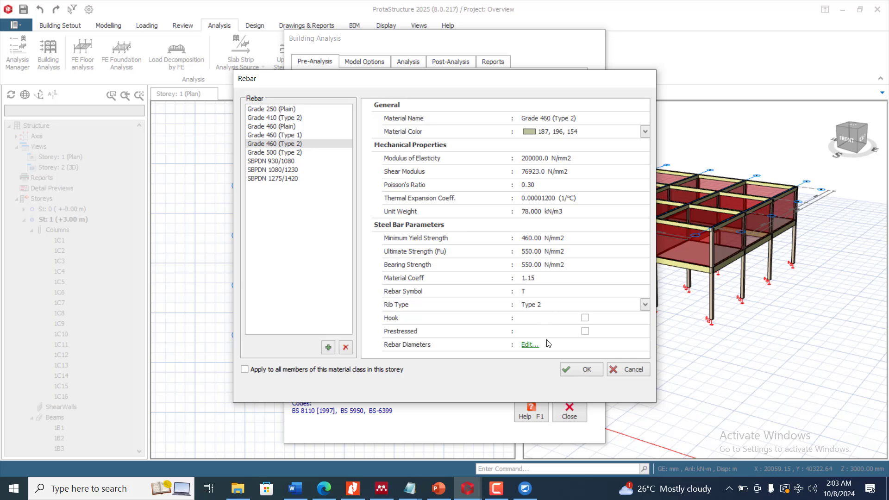
click(530, 346)
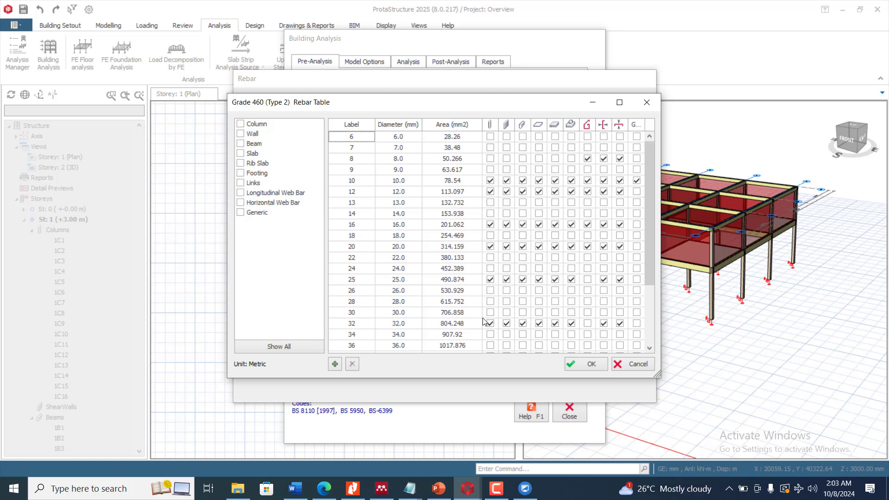
- Restrict the column bars to 16 mm by disabling the 10, 12, 20, 25 and 32 mm diameters
scroll(488, 319, down, 3)
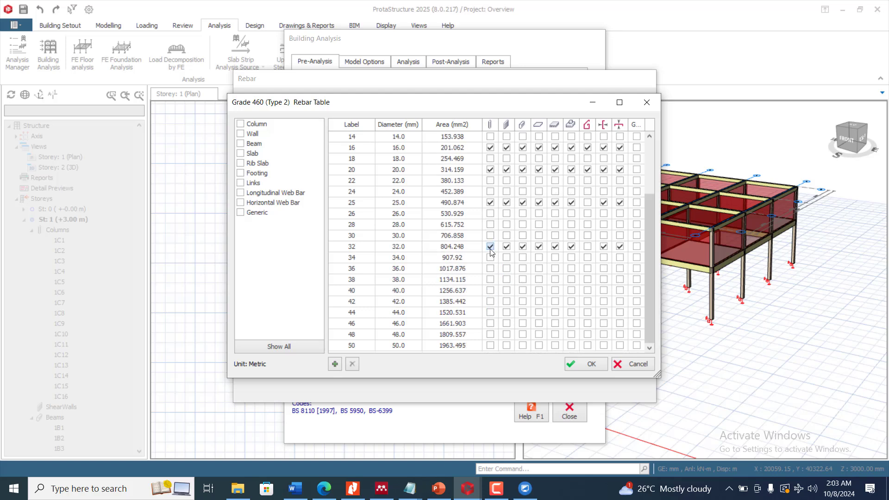
scroll(493, 306, up, 3)
click(491, 323)
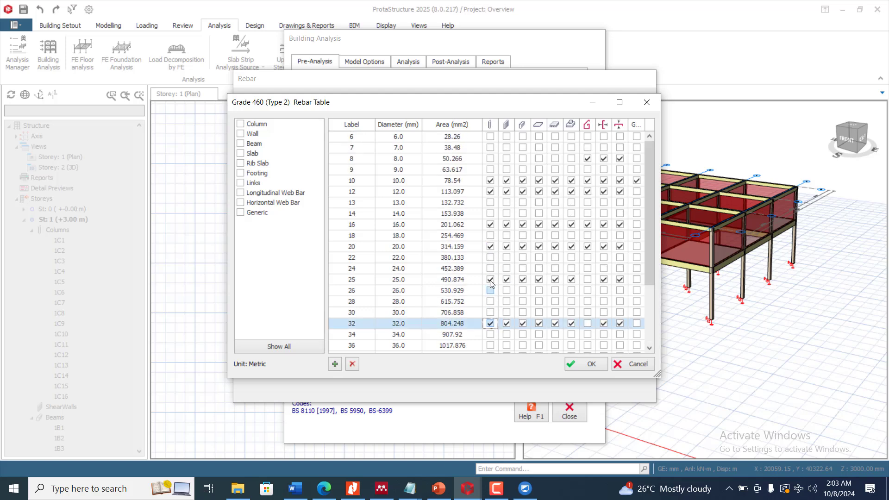
click(491, 279)
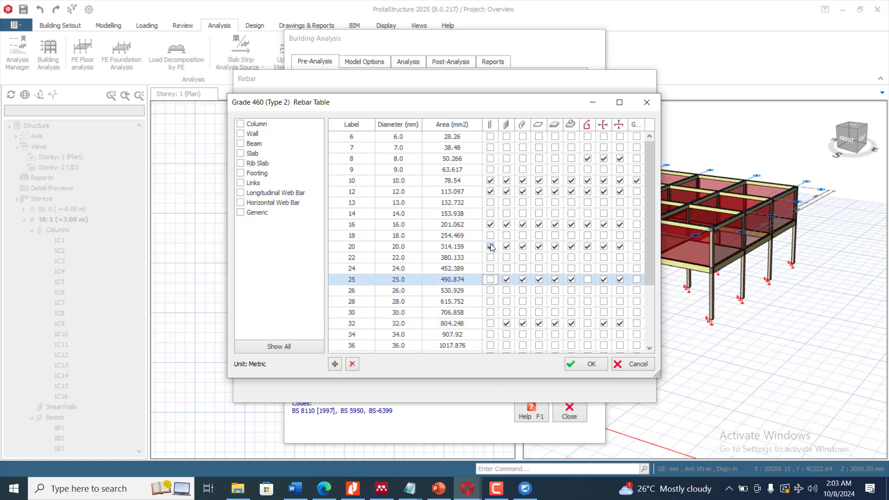
click(490, 246)
click(491, 225)
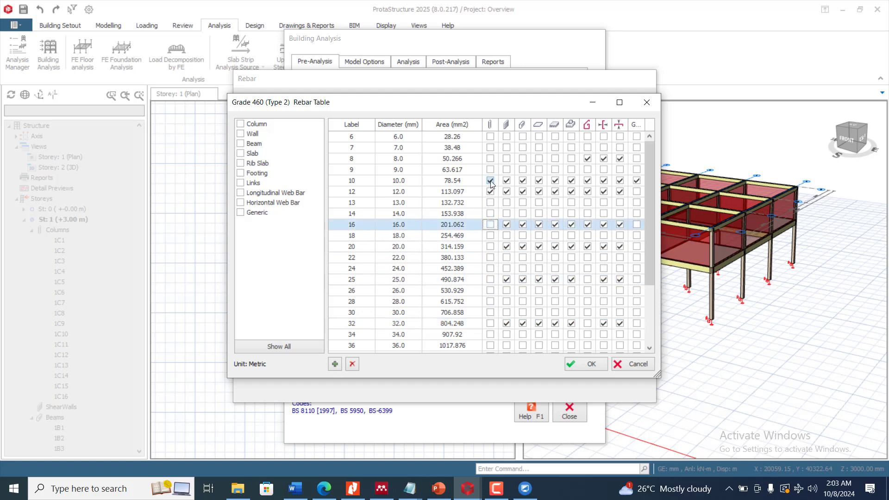
click(490, 181)
click(490, 191)
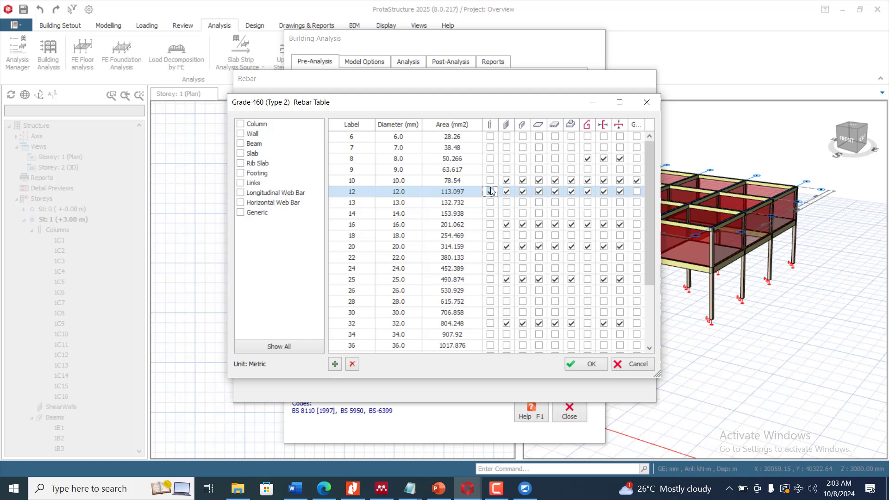
click(491, 224)
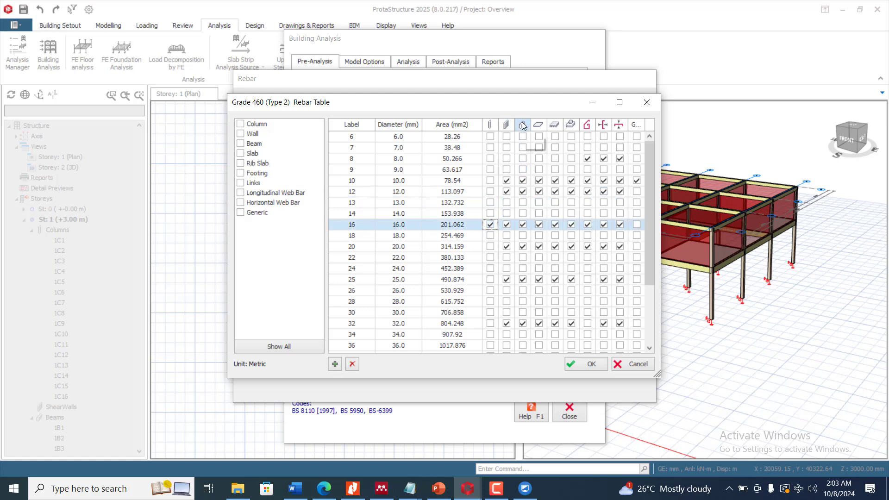
- Restrict the beam bars to 16 mm by disabling the 10, 12, 20, 25 and 32 mm diameters
click(523, 181)
click(523, 191)
click(522, 247)
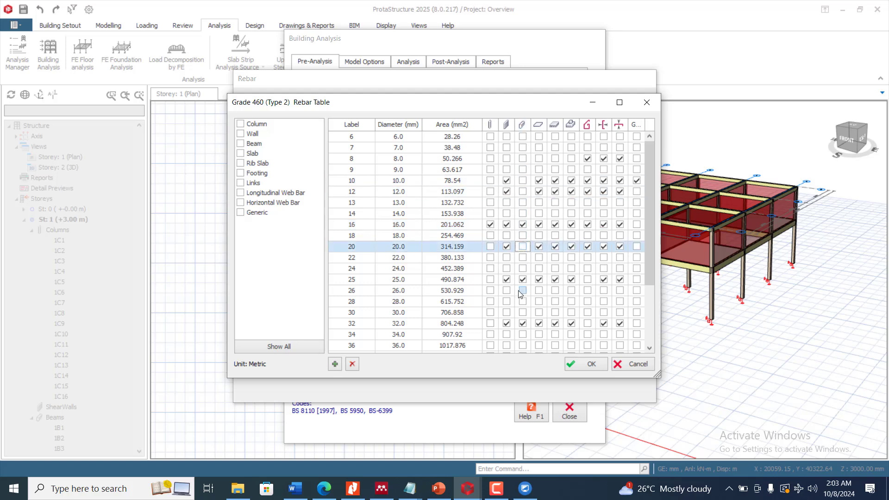
click(523, 279)
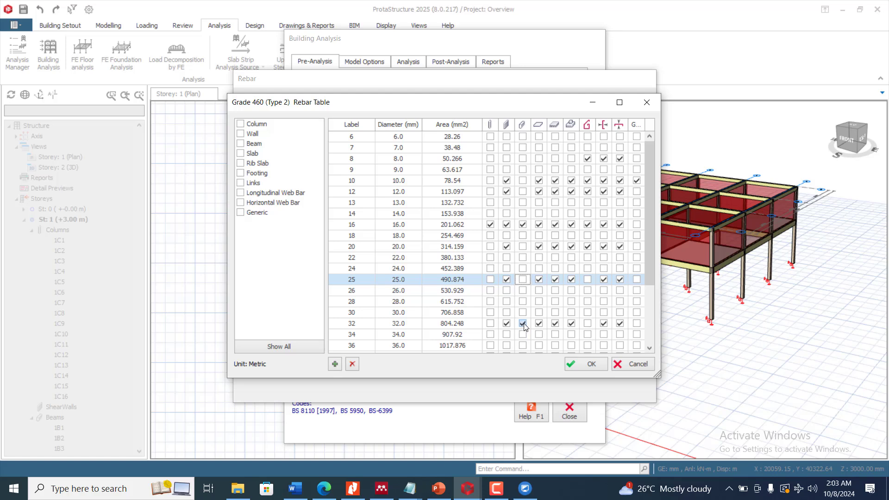
click(523, 323)
scroll(526, 319, down, 2)
scroll(526, 320, up, 2)
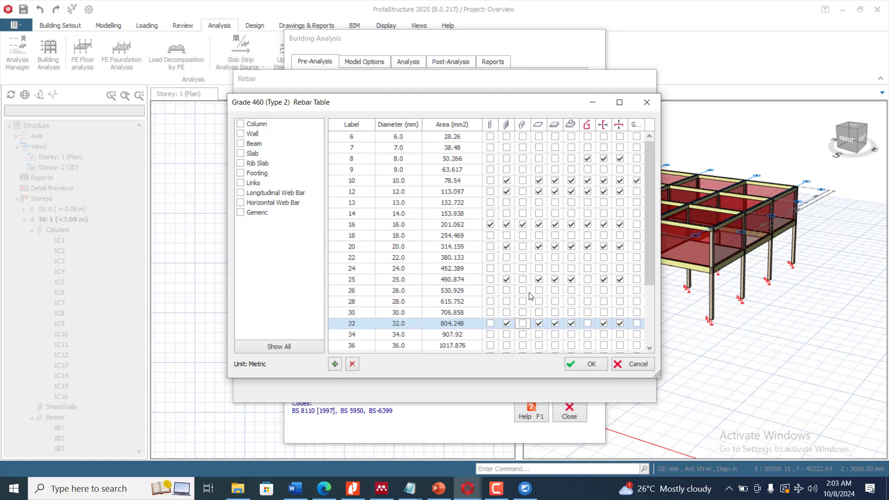
- Restrict the slab bars to 12 mm by disabling the 10, 16, 20, 25 and 32 mm diameters
click(539, 180)
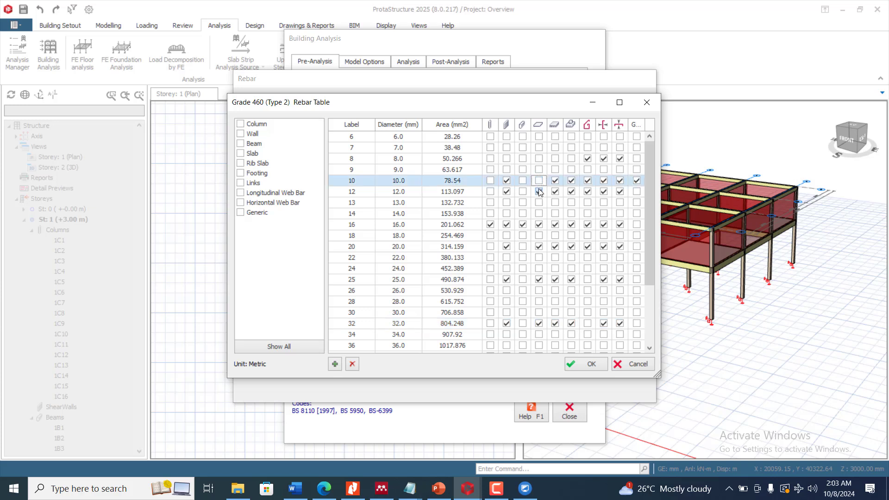
click(539, 225)
click(539, 246)
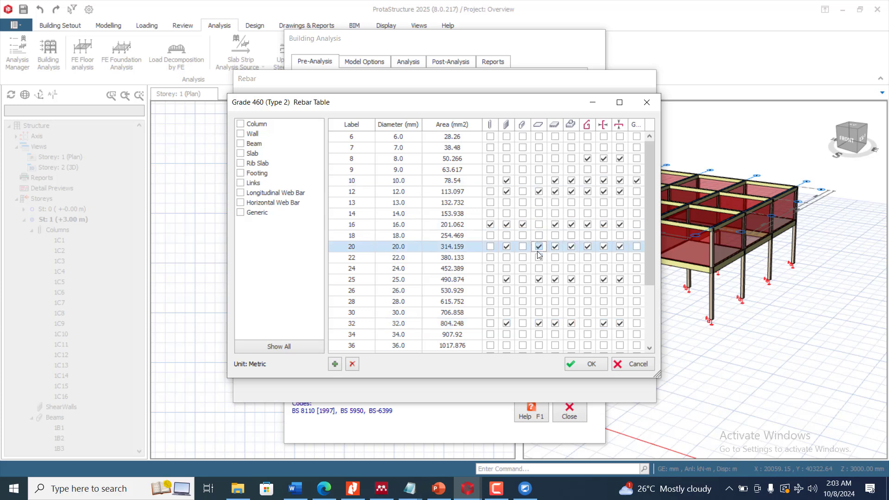
click(539, 280)
click(539, 323)
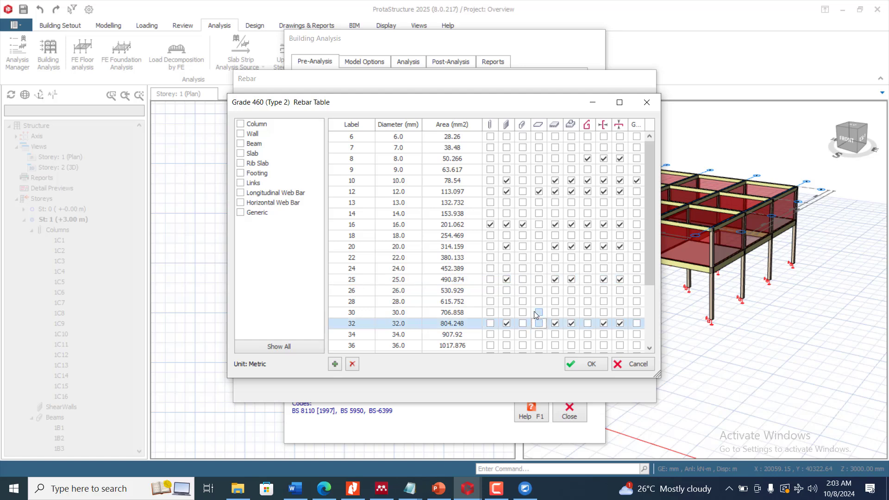
- Restrict the footing bars to 12 mm by disabling the 10, 16, 20, 25 and 32 mm diameters
scroll(536, 318, down, 3)
scroll(536, 316, up, 3)
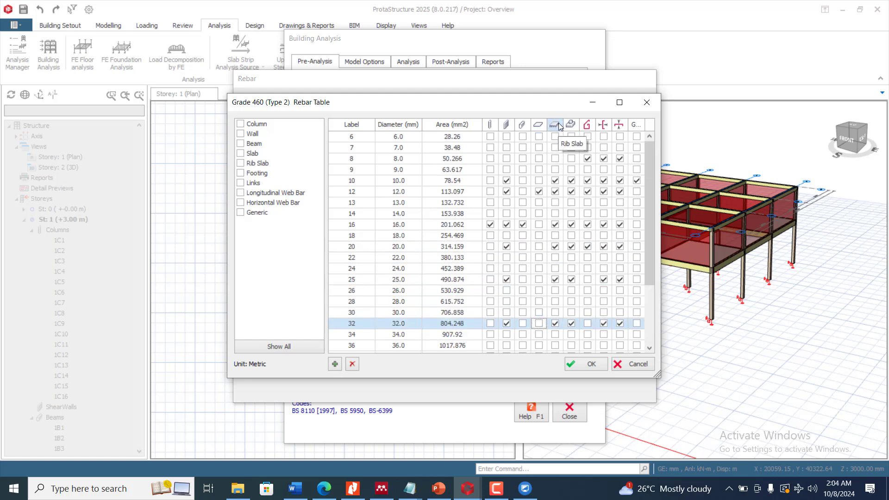
click(572, 181)
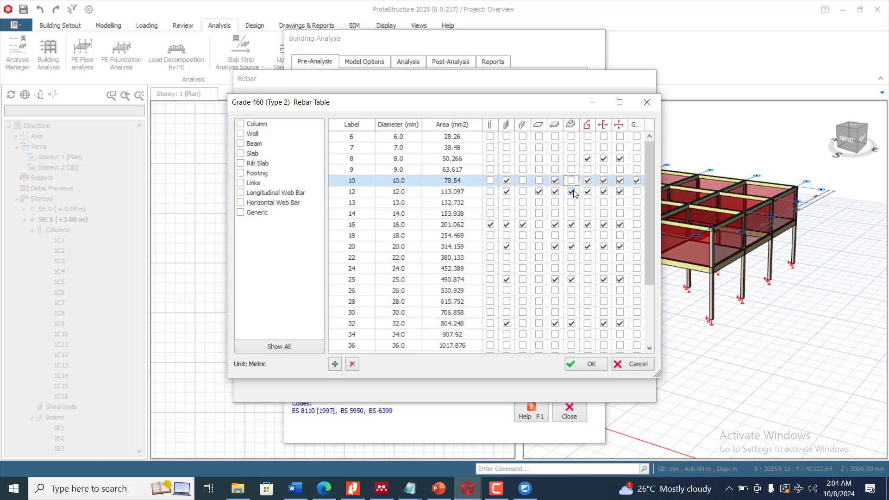
click(572, 225)
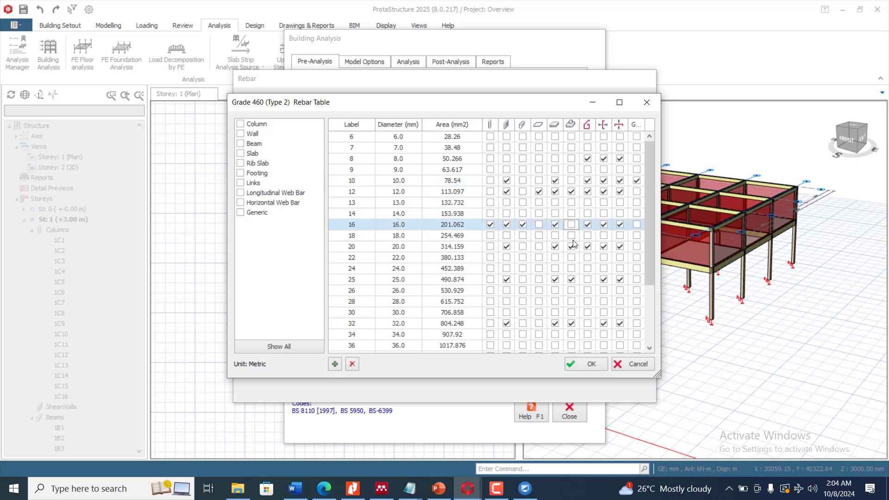
click(573, 246)
click(572, 280)
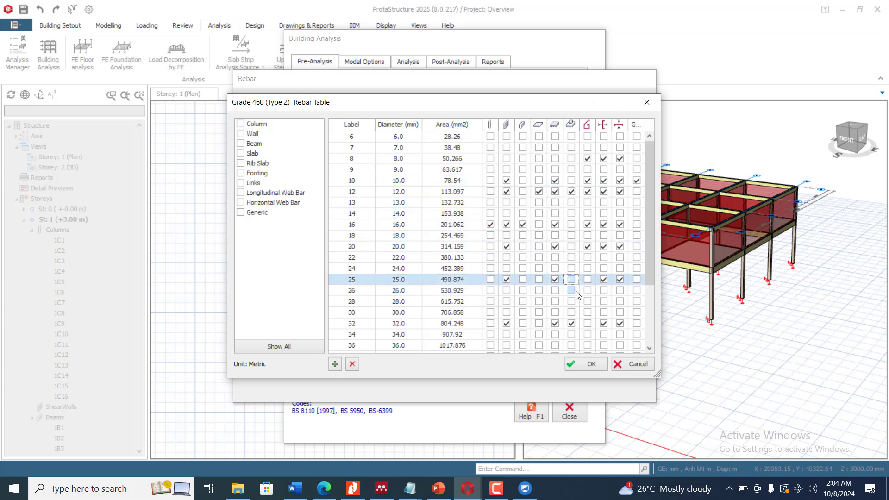
click(573, 324)
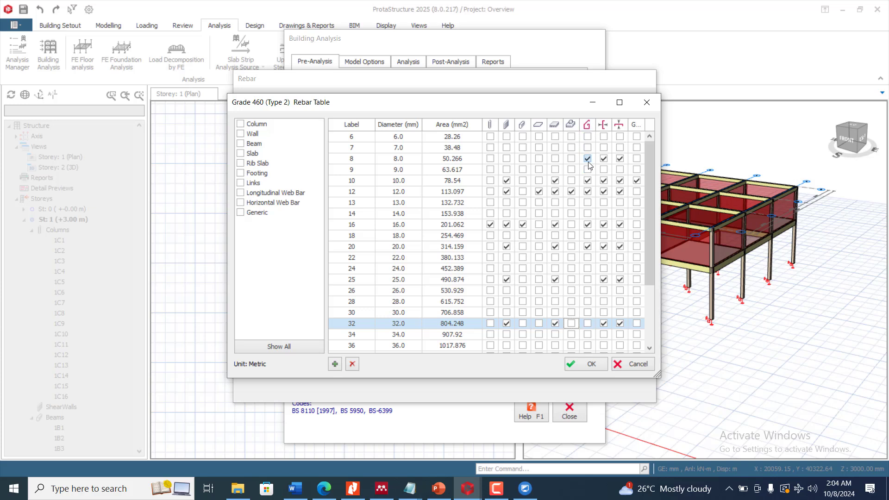
- Restrict the links to 10 mm by disabling the 8, 12, 16 and 20 mm diameters, and accept the rebar table
click(587, 191)
click(587, 224)
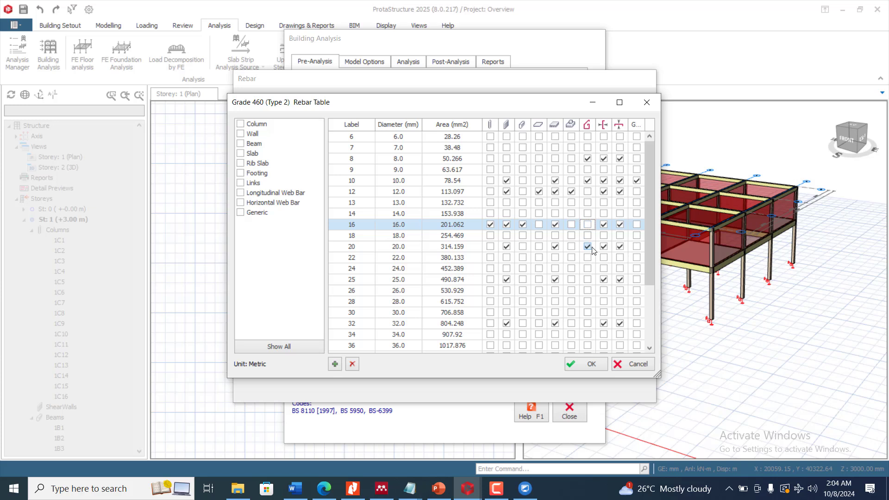
click(588, 247)
click(588, 160)
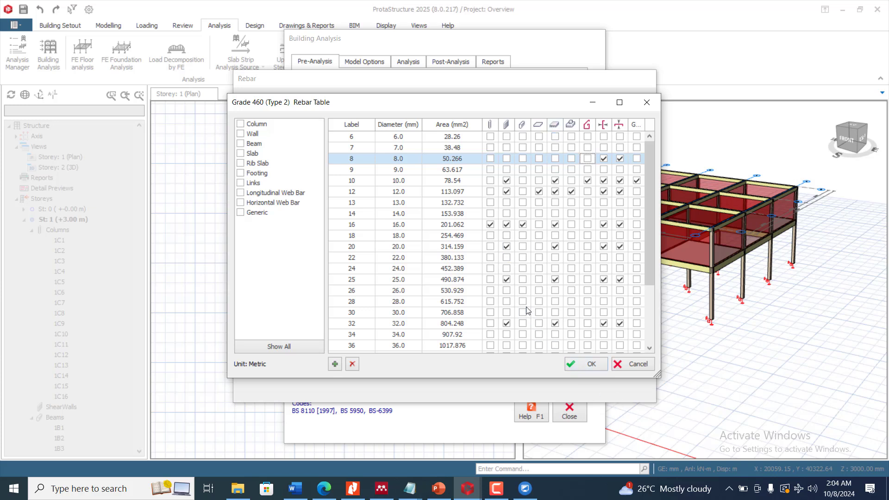
click(593, 364)
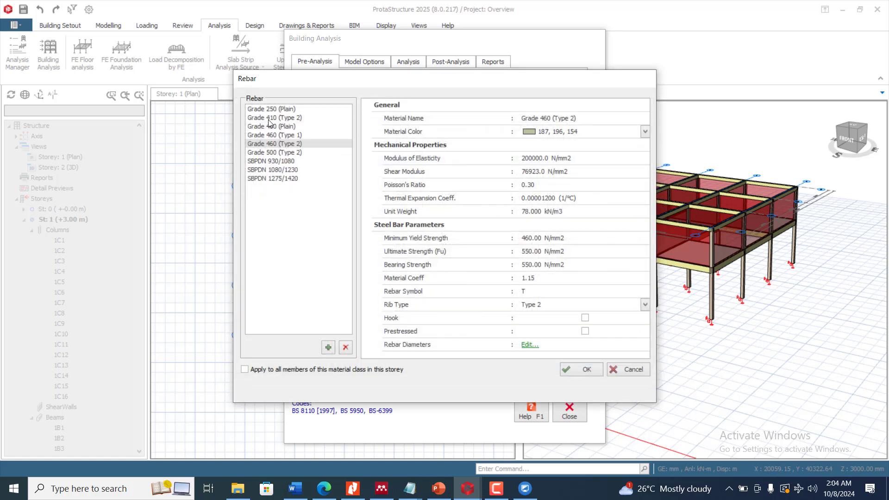
- Assign Grade 410 (Type 2) steel to the concrete columns and apply it to all members of this material class in the storey
click(271, 118)
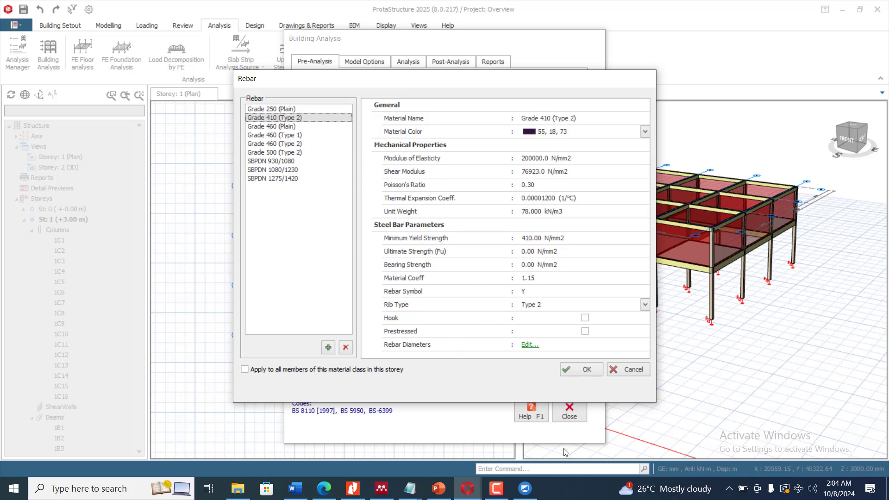
click(588, 370)
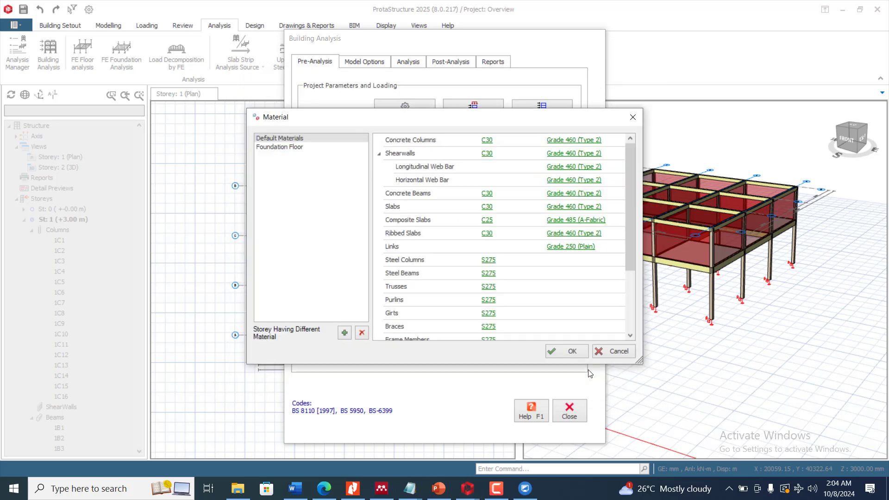
click(574, 140)
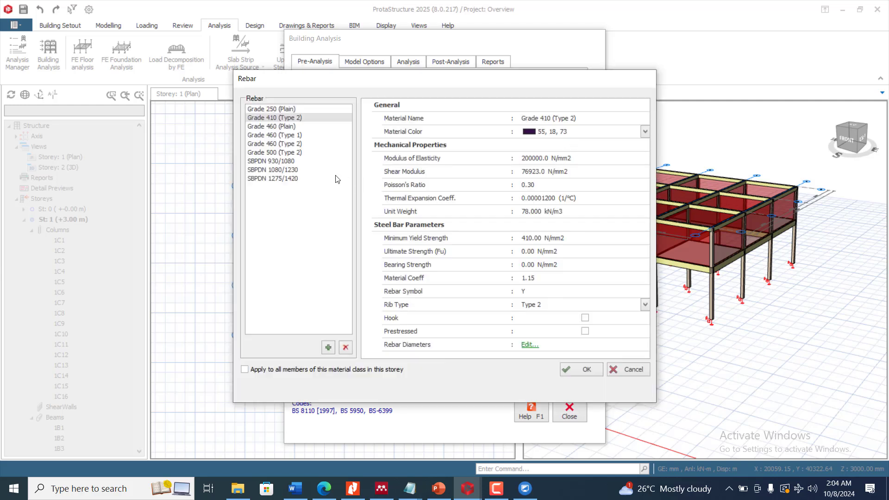
click(248, 373)
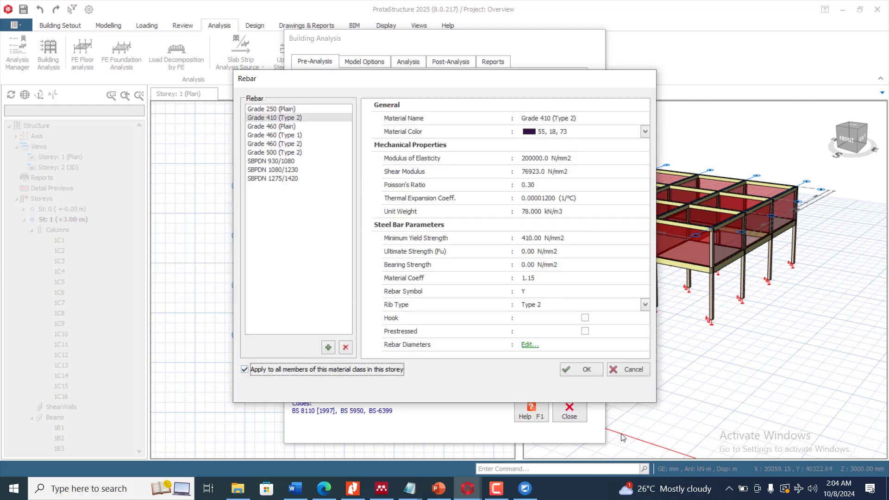
click(582, 369)
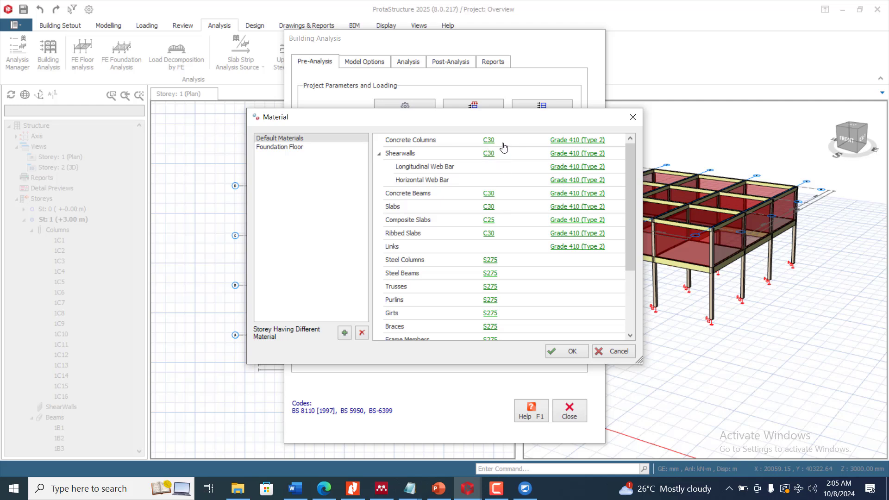
- Set the concrete columns' material to C25 and accept the default materials
click(489, 141)
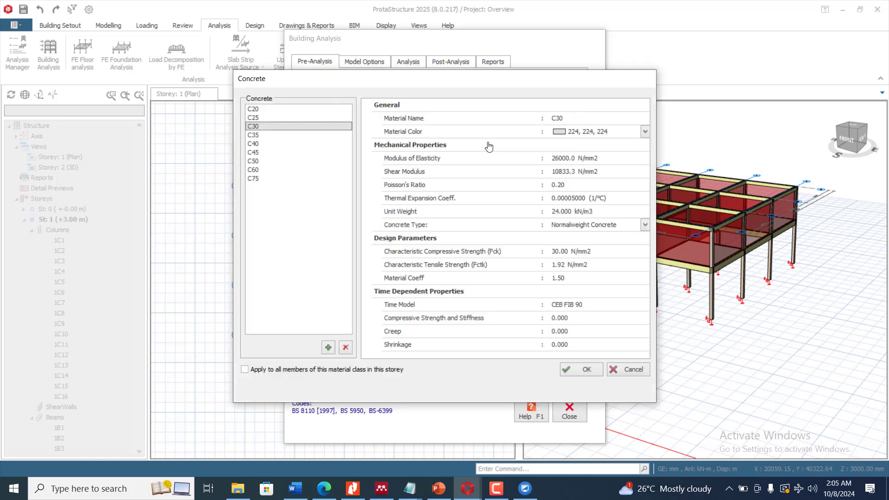
click(260, 110)
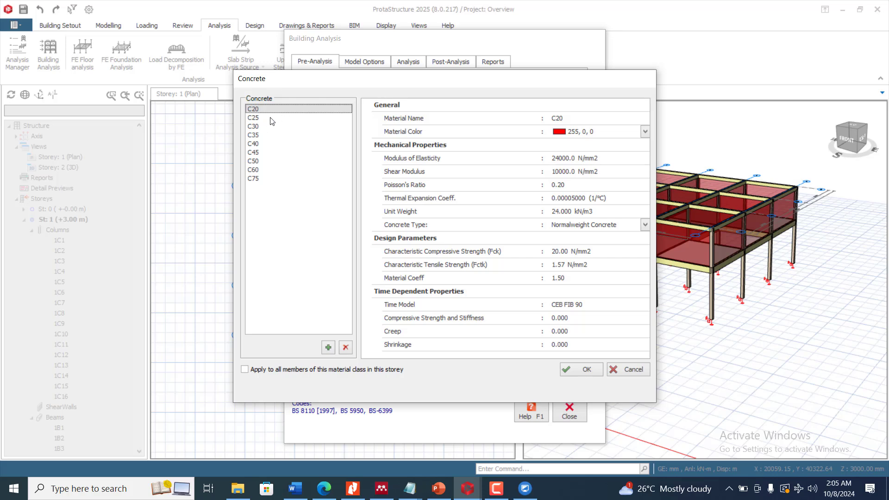
click(278, 117)
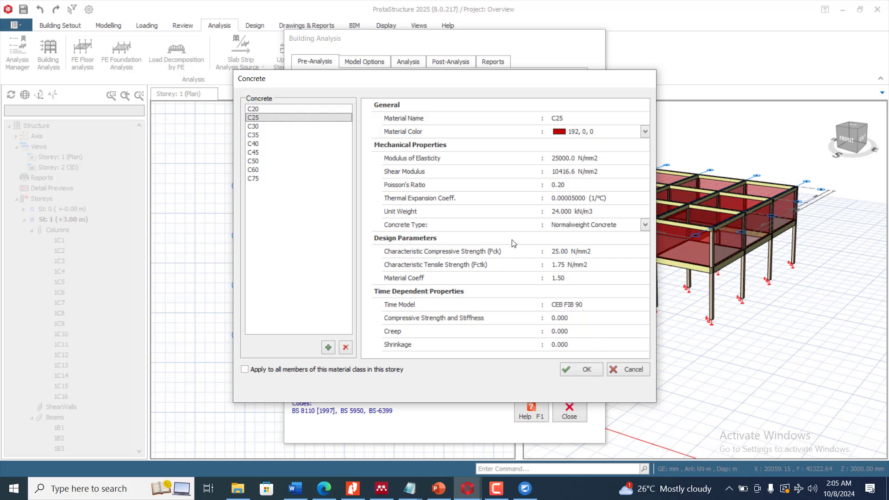
click(600, 371)
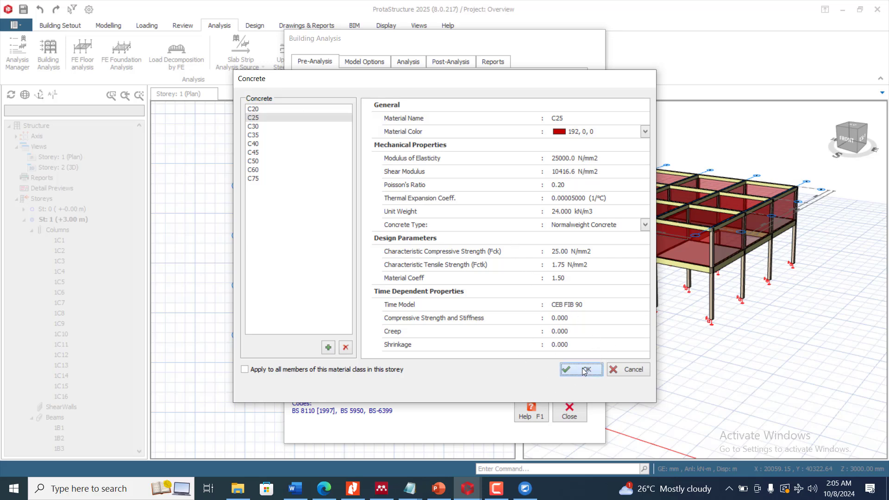
click(572, 352)
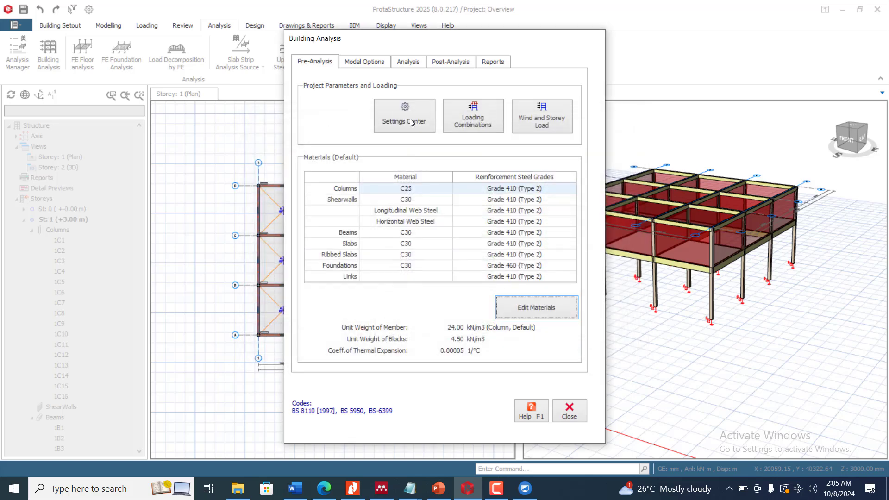
- Examine the pre-analysis setup: the load combinations, the environment and project preference settings, and the storey parameters and loads
click(473, 125)
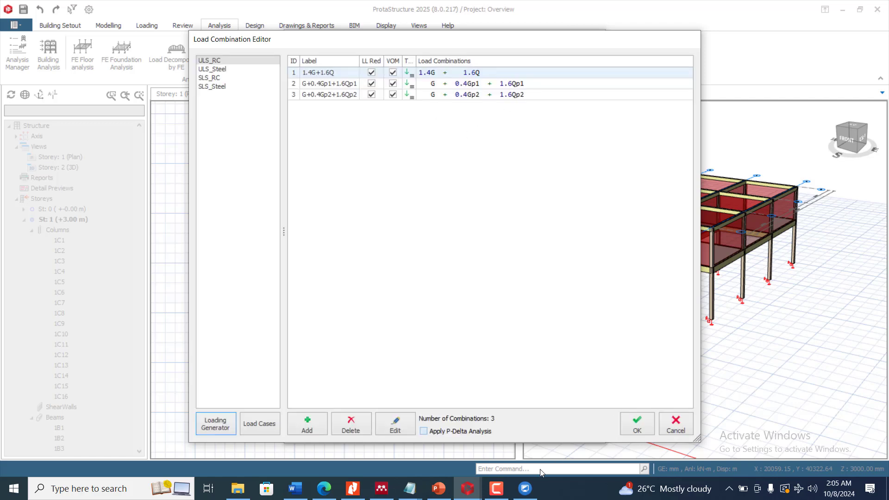
click(675, 427)
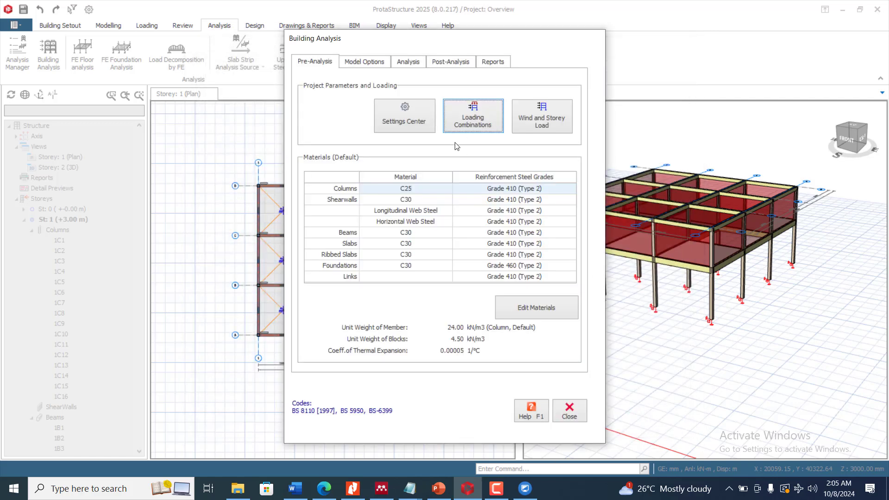
click(411, 121)
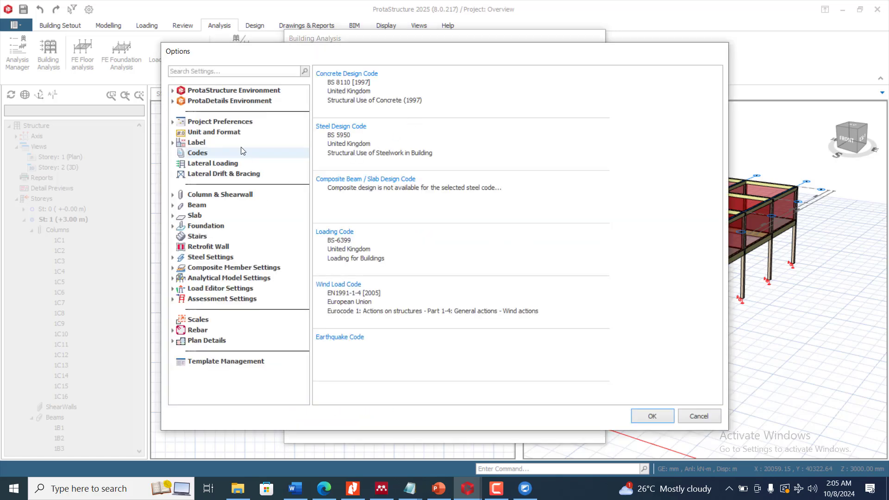
click(174, 93)
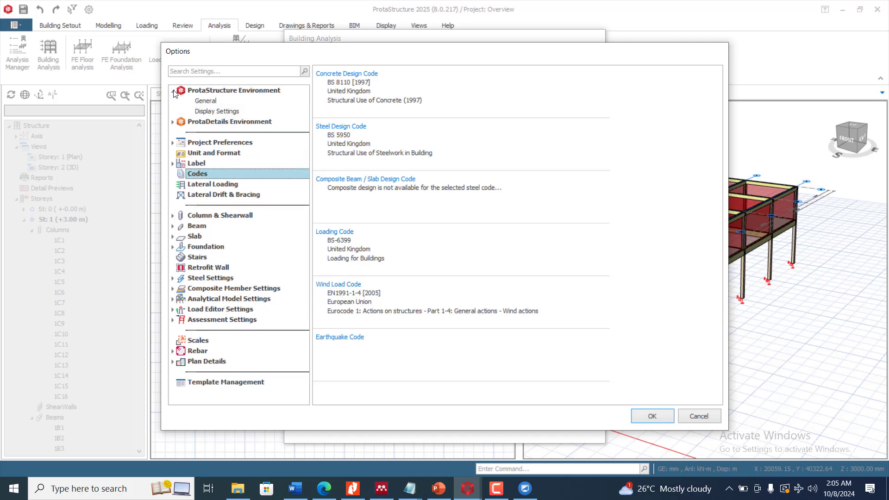
click(205, 101)
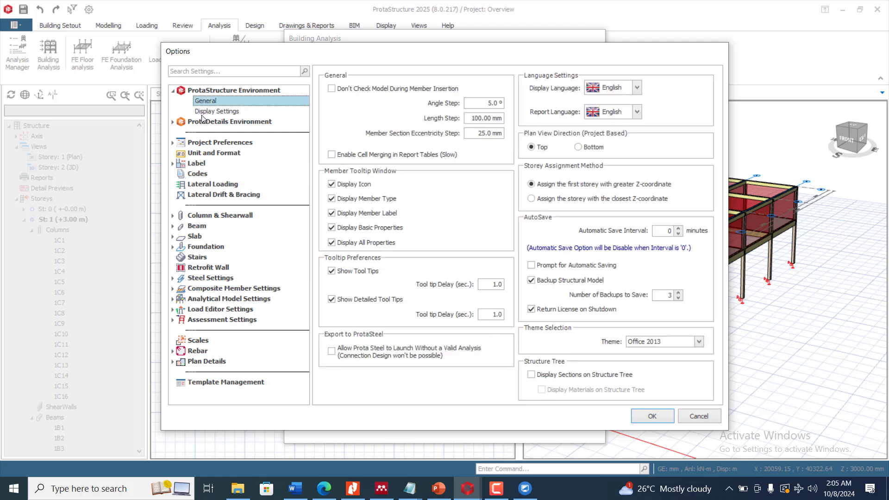
click(201, 113)
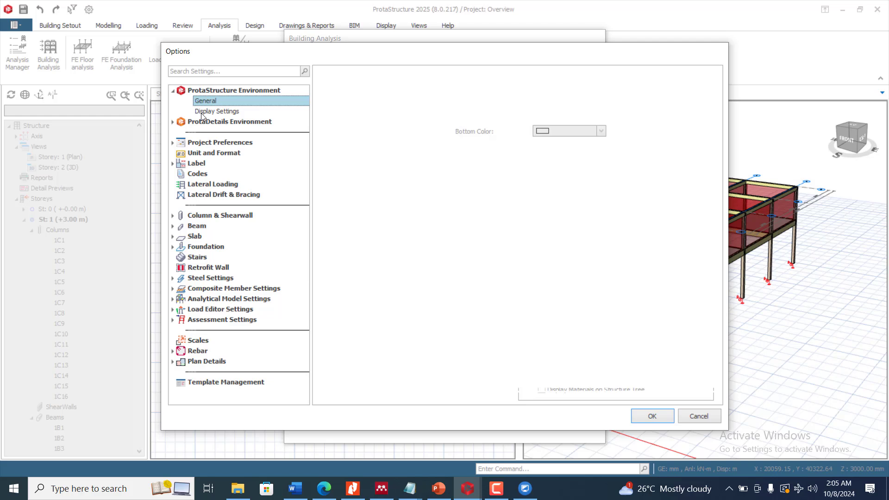
click(174, 124)
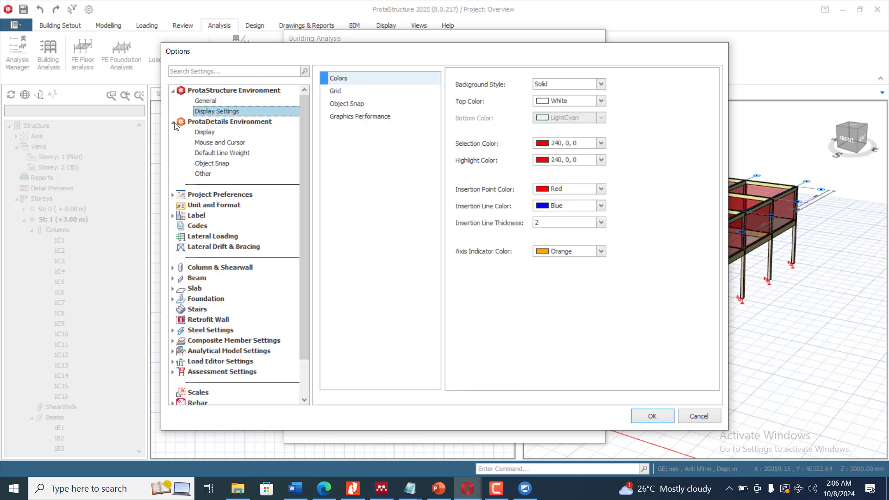
click(200, 133)
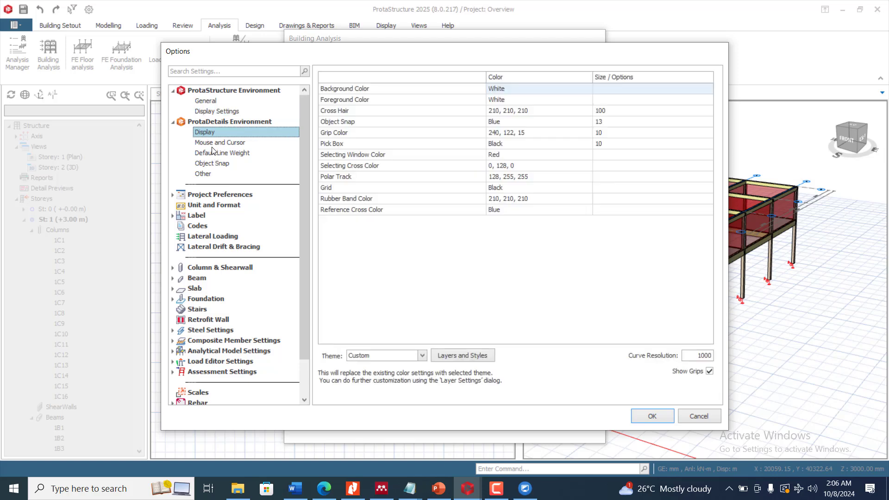
key(Down)
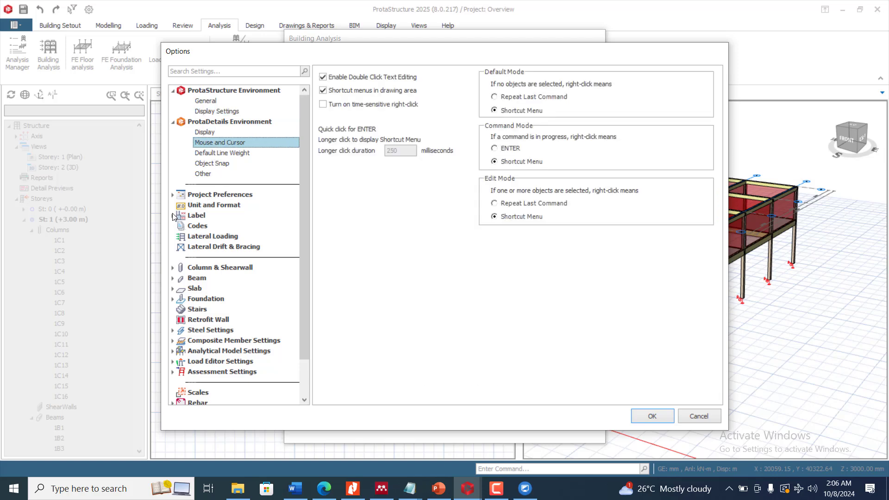
click(224, 192)
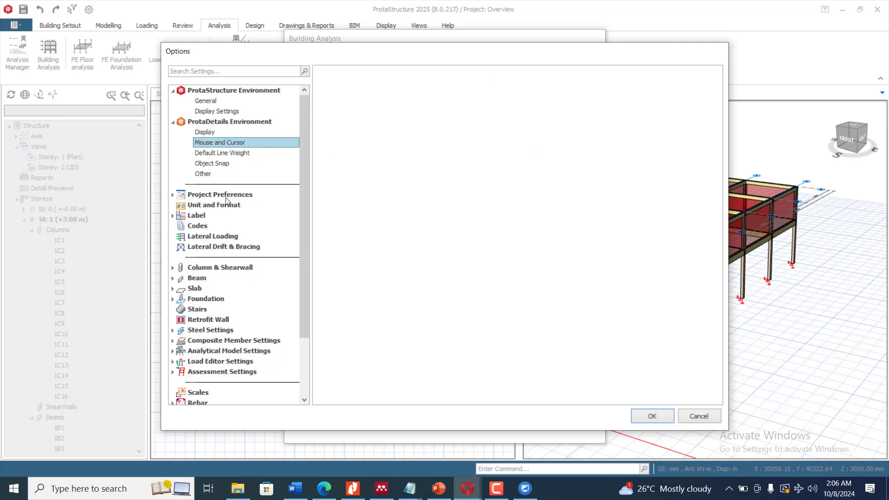
click(174, 198)
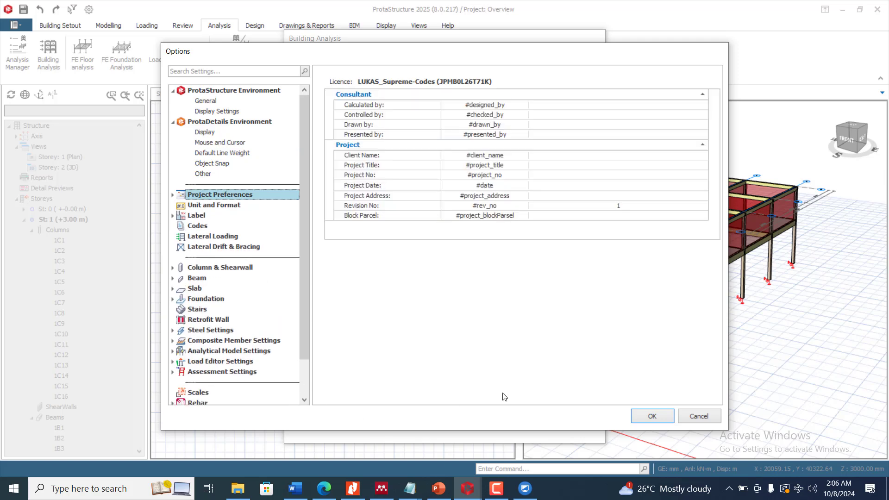
click(646, 417)
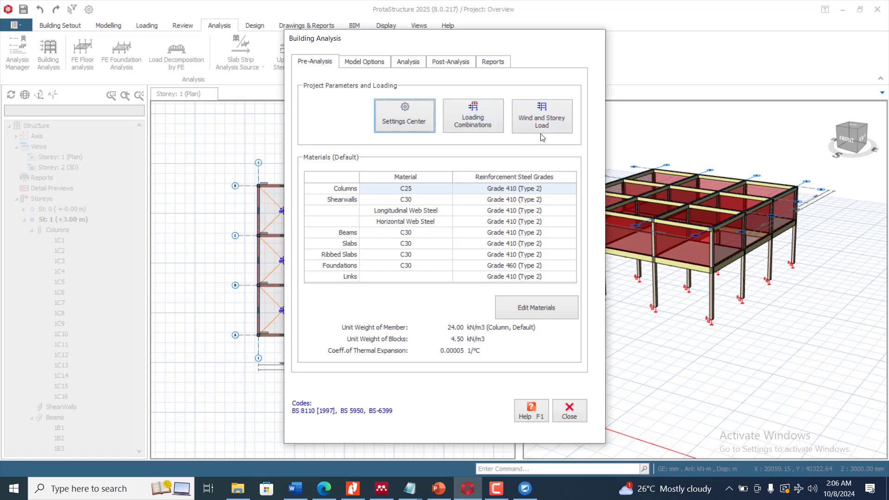
click(540, 131)
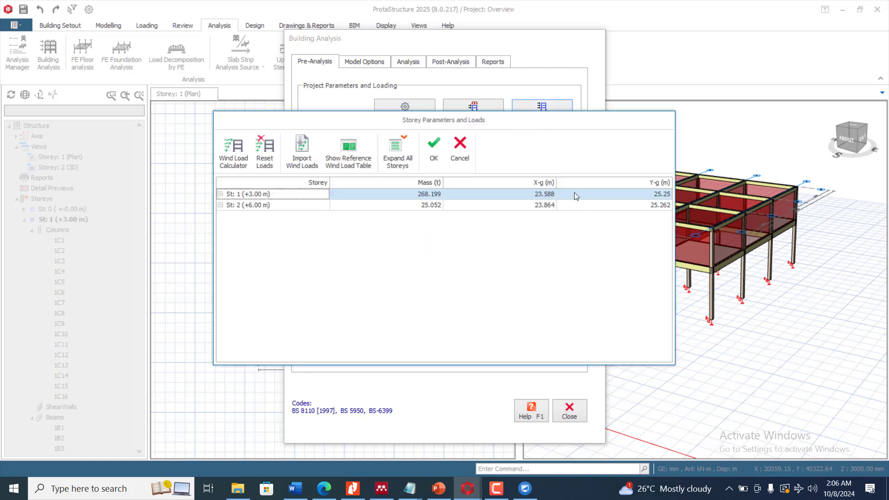
click(460, 147)
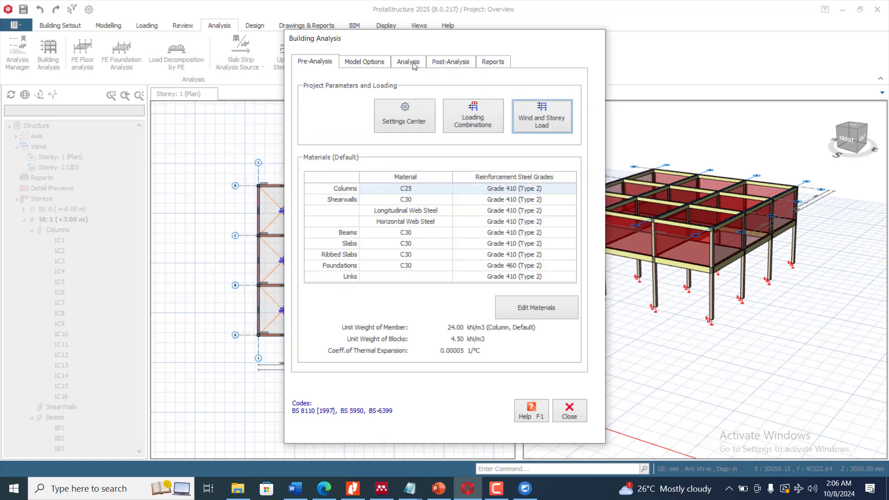
- Run the building model check on all storeys with every check enabled, and close the check
click(374, 68)
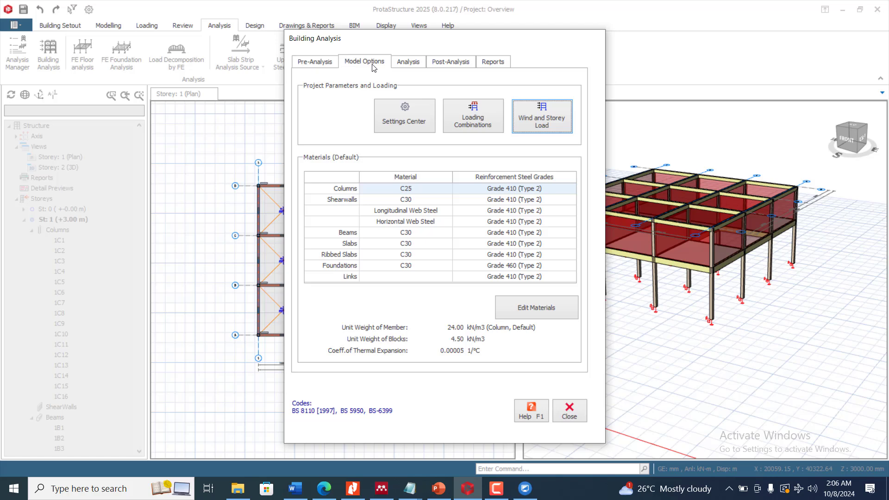
click(406, 64)
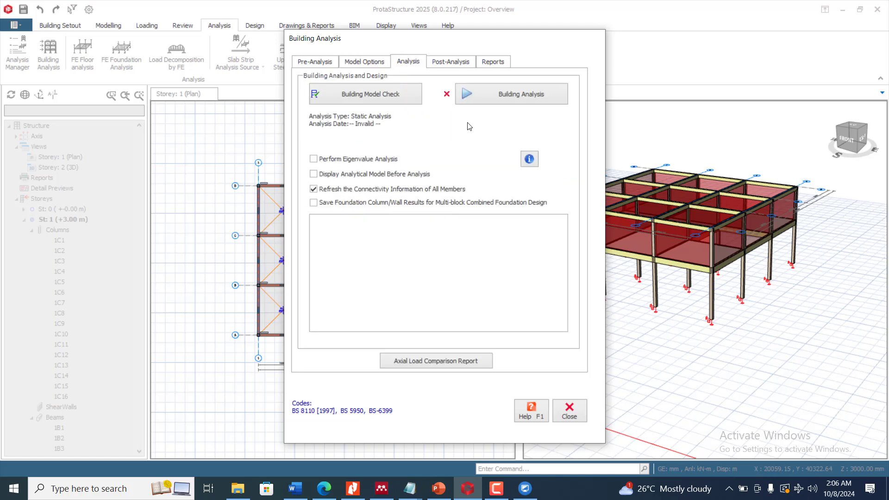
click(401, 100)
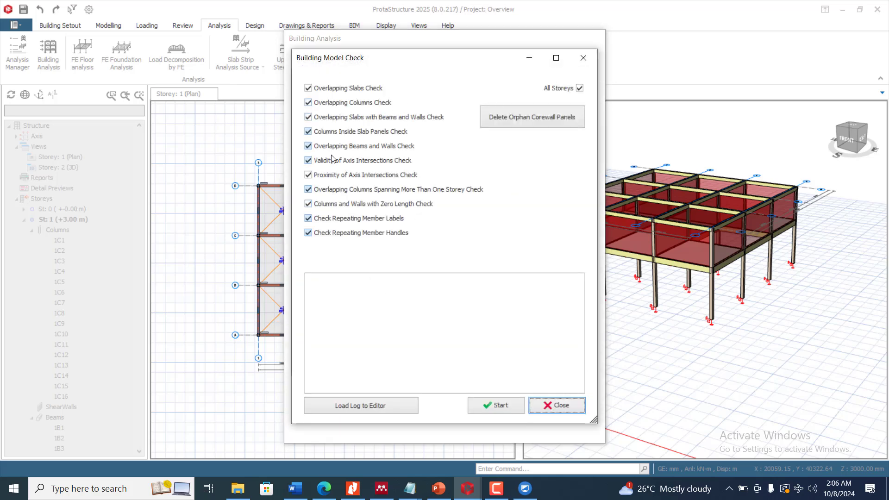
click(380, 406)
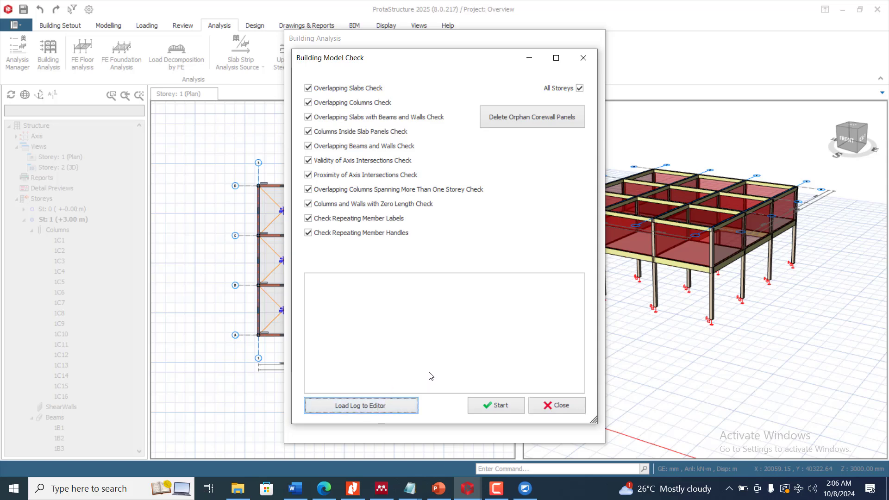
click(503, 406)
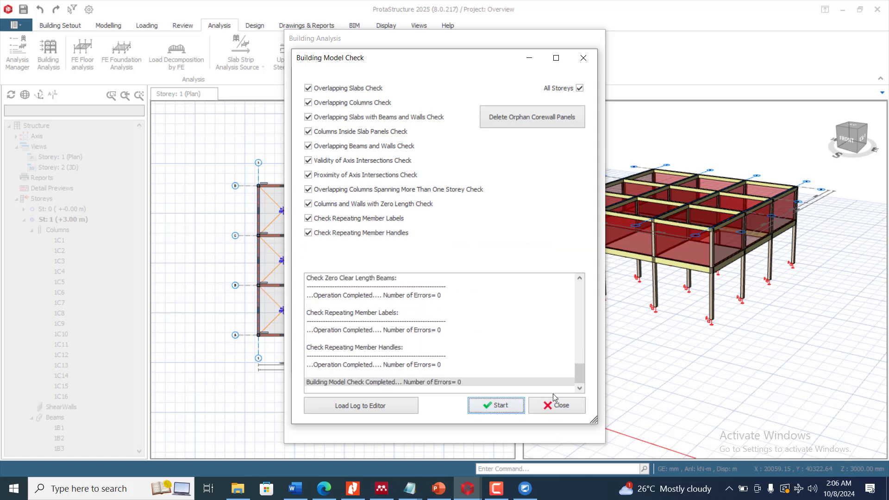
click(551, 409)
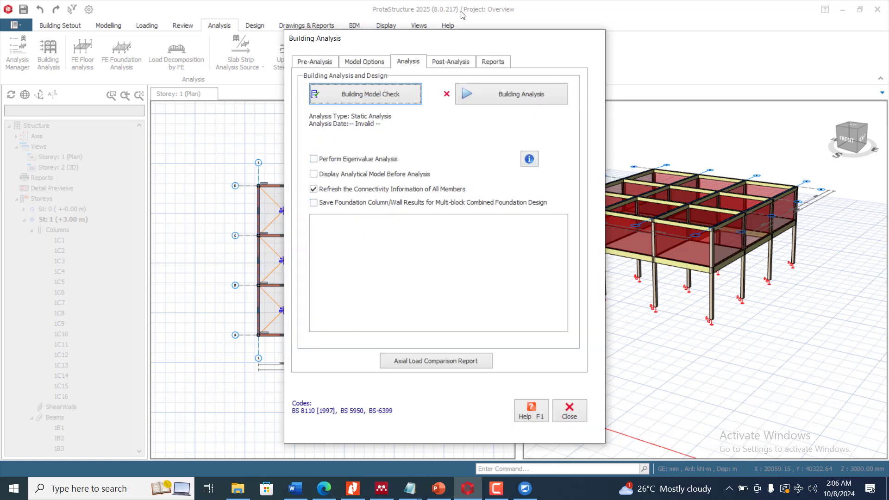
- Run the building analysis with the steel member design check and composite beam design included as batch options
click(471, 64)
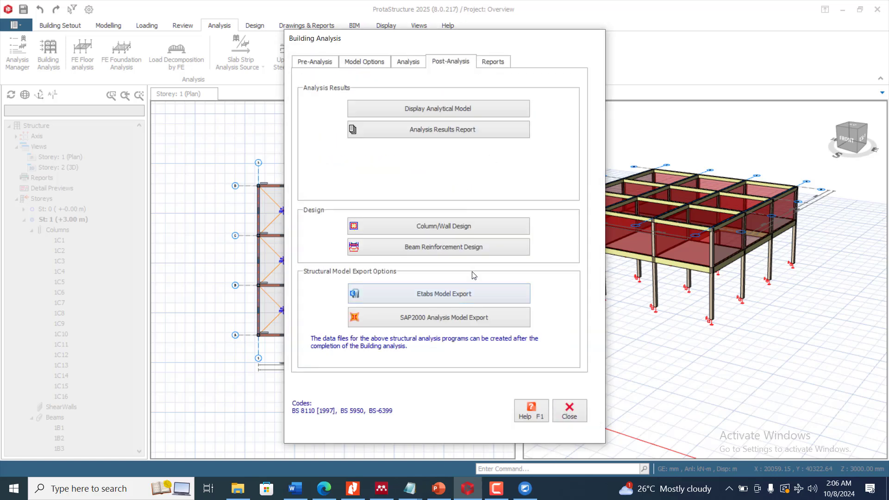
click(415, 63)
click(529, 103)
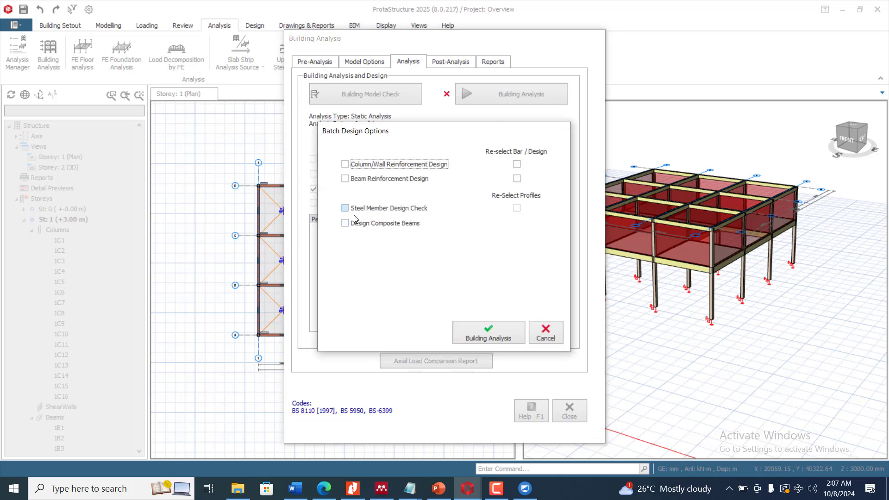
click(355, 223)
click(355, 208)
click(487, 330)
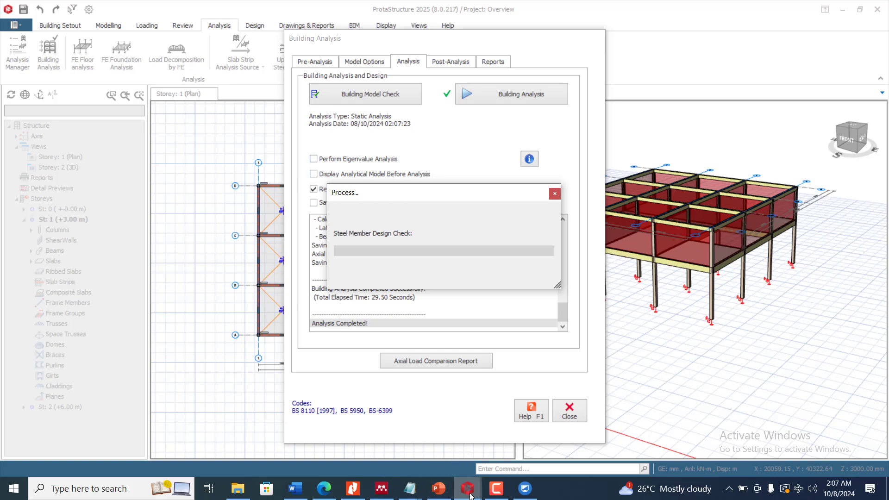
mouse_move(470, 495)
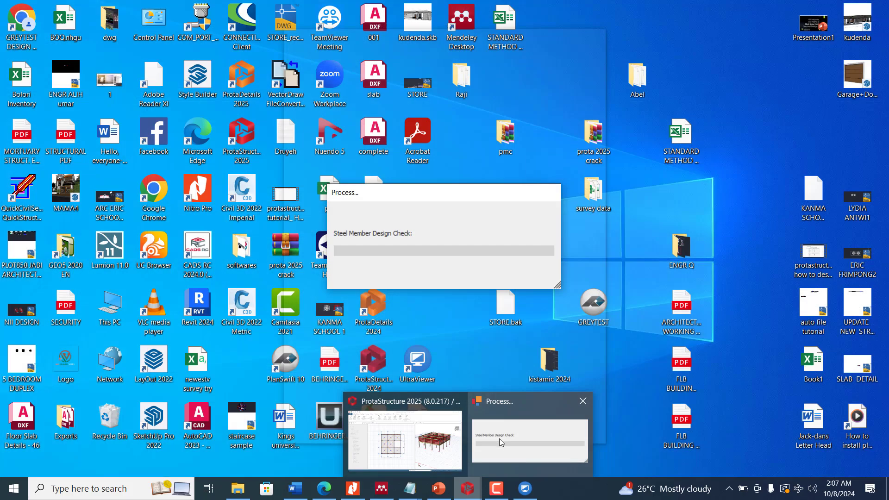
click(499, 439)
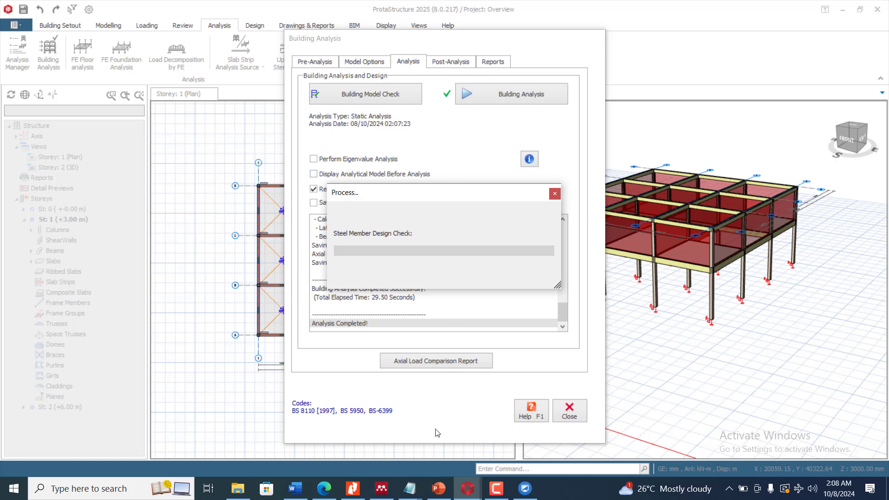
click(505, 488)
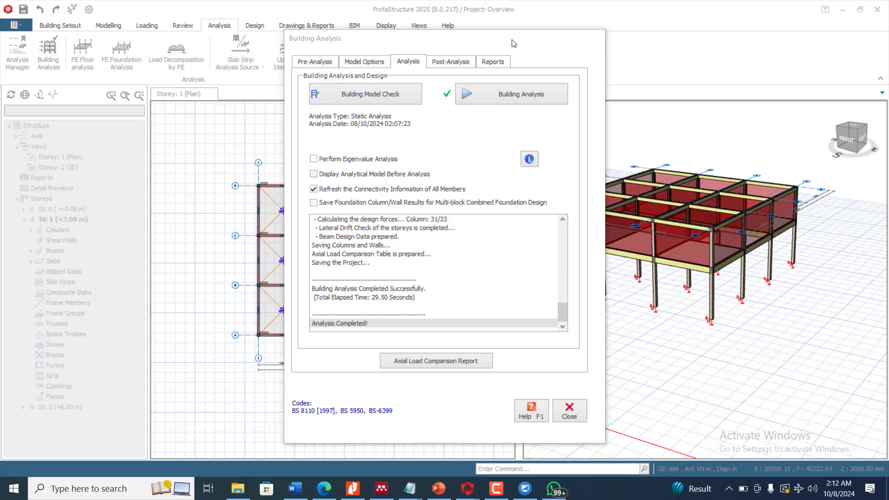
- Examine the post-analysis column reinforcement design table for both storeys, and open the beam reinforcement design
click(452, 61)
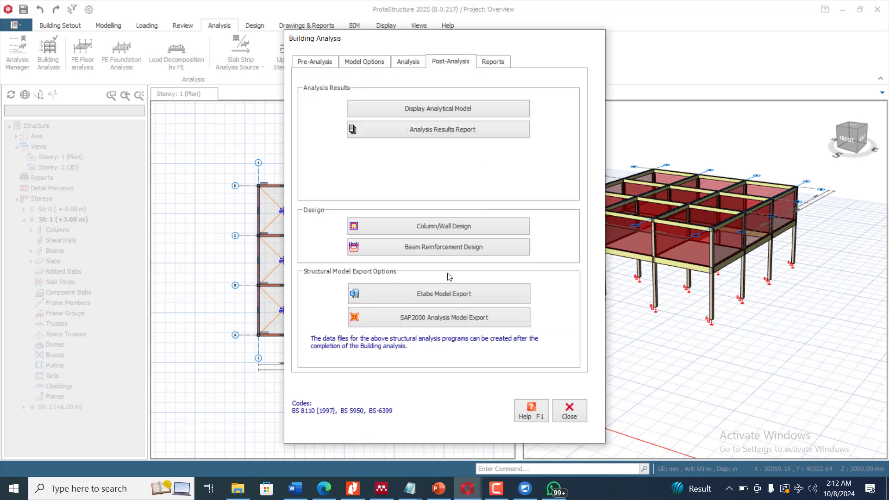
click(459, 228)
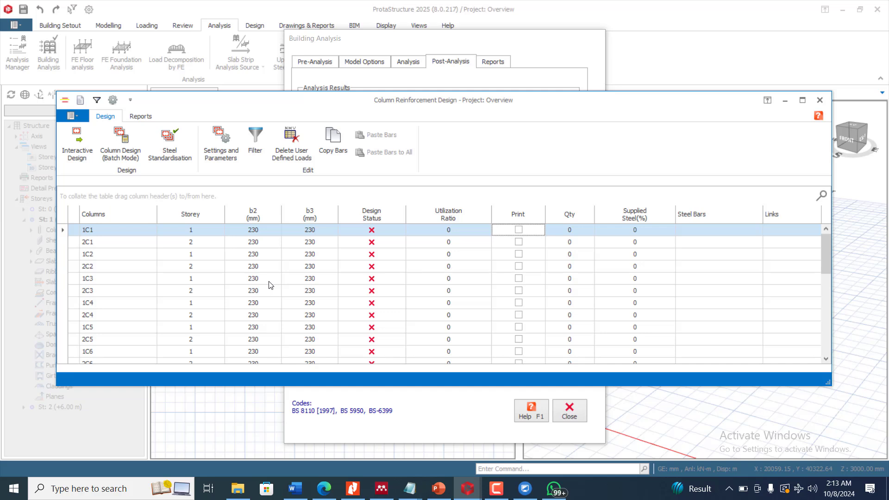
scroll(311, 316, down, 5)
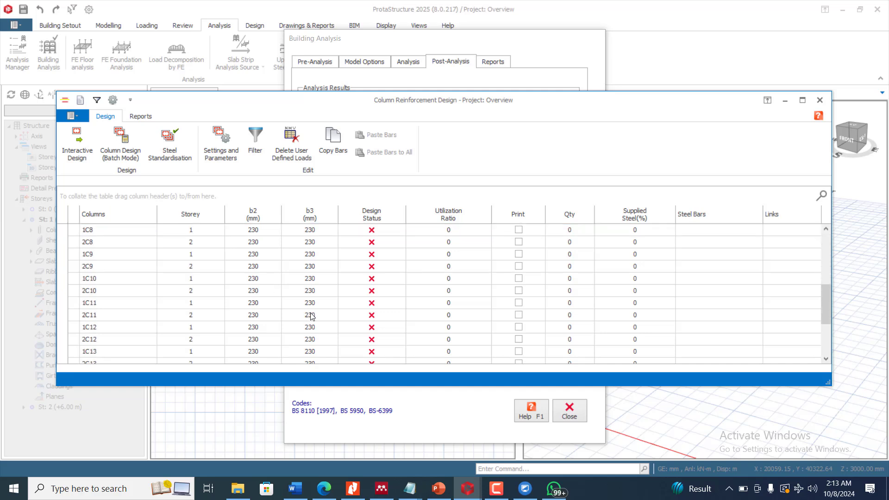
scroll(311, 316, down, 5)
scroll(310, 313, up, 5)
scroll(309, 314, up, 5)
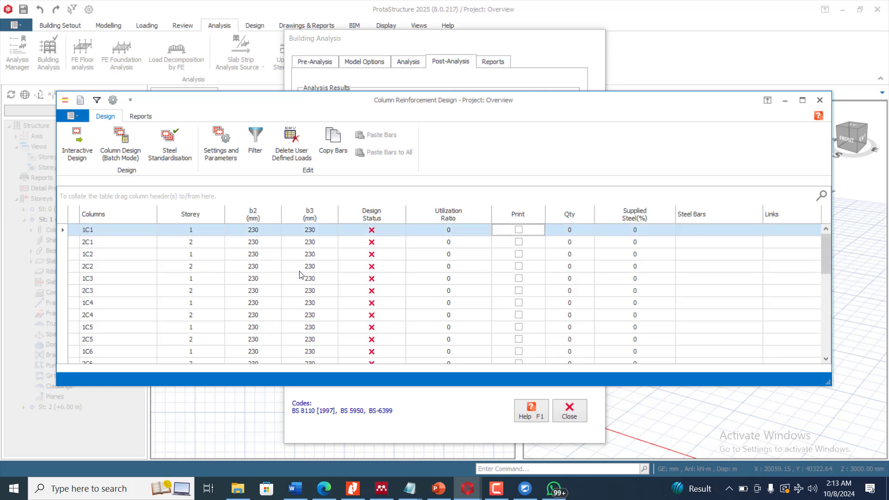
click(820, 100)
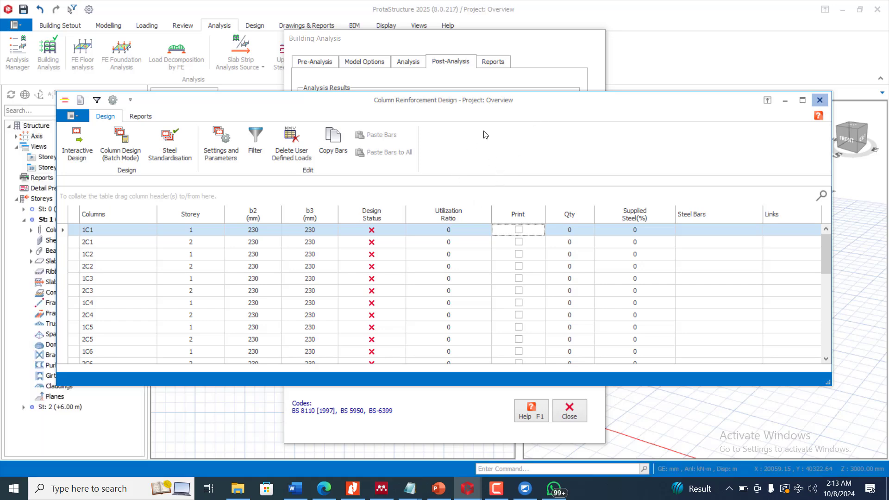
click(453, 252)
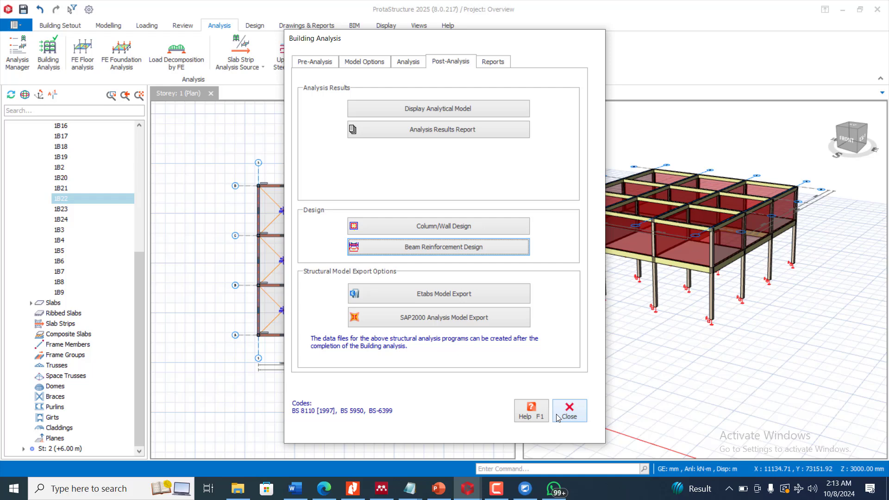
- Open the loading generator from the load combinations and examine its vertical load combination settings
click(409, 62)
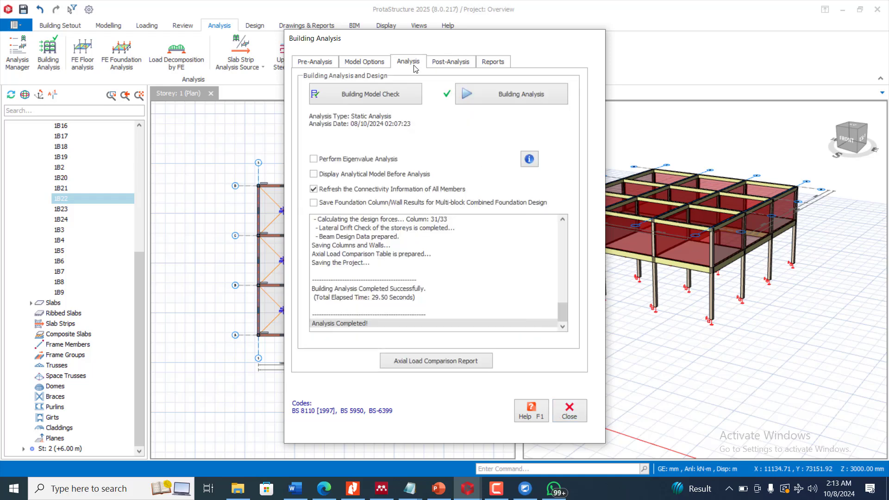
click(322, 62)
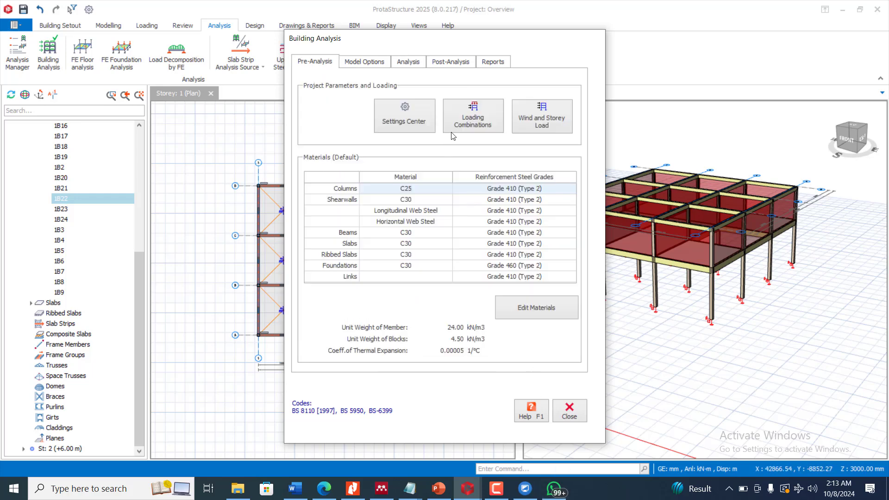
click(477, 122)
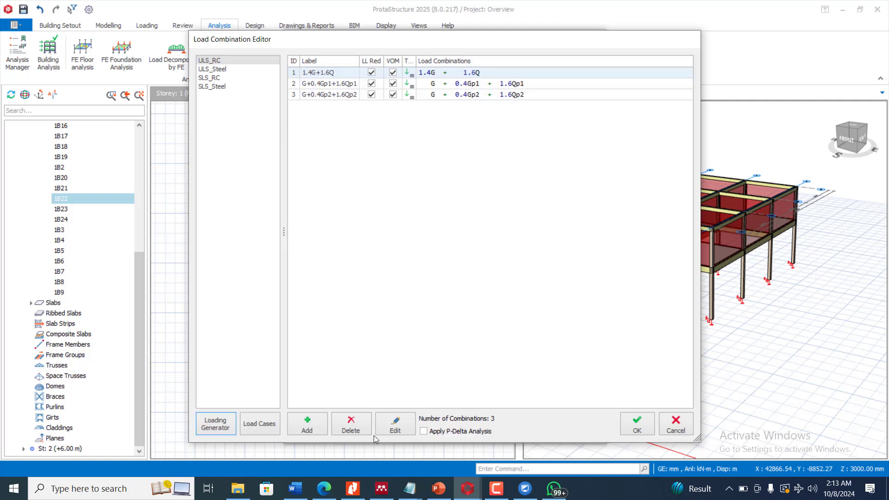
click(215, 424)
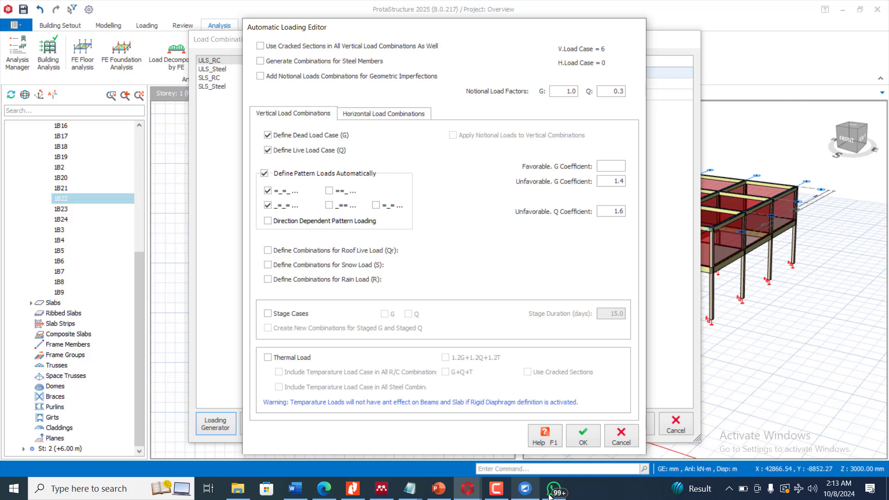
mouse_move(551, 495)
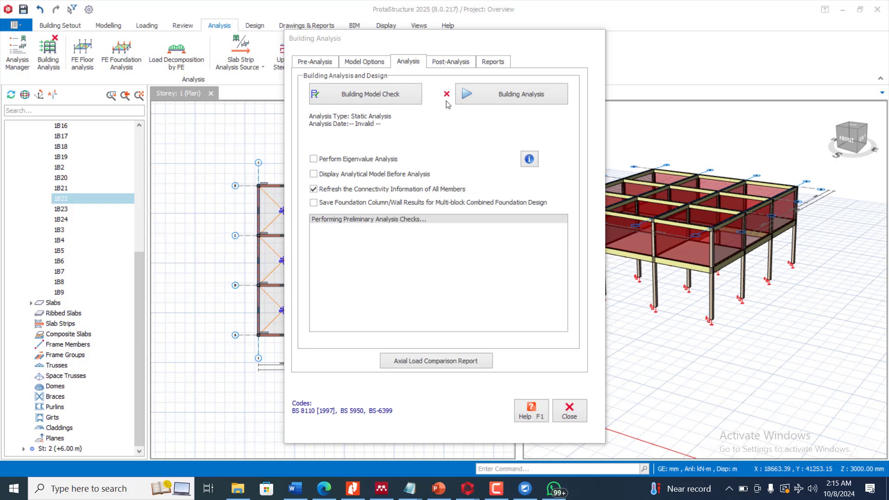
- Rerun the building analysis with column/wall and beam reinforcement design, re-selecting the bars for both
click(493, 102)
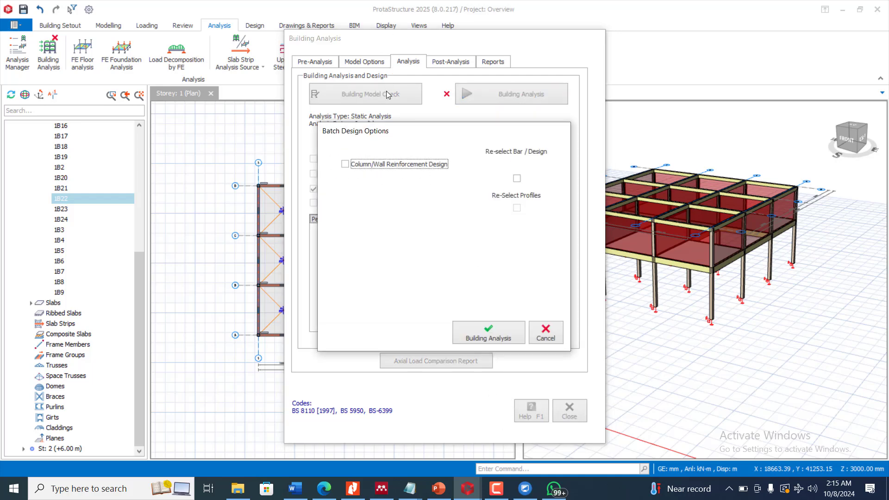
click(345, 178)
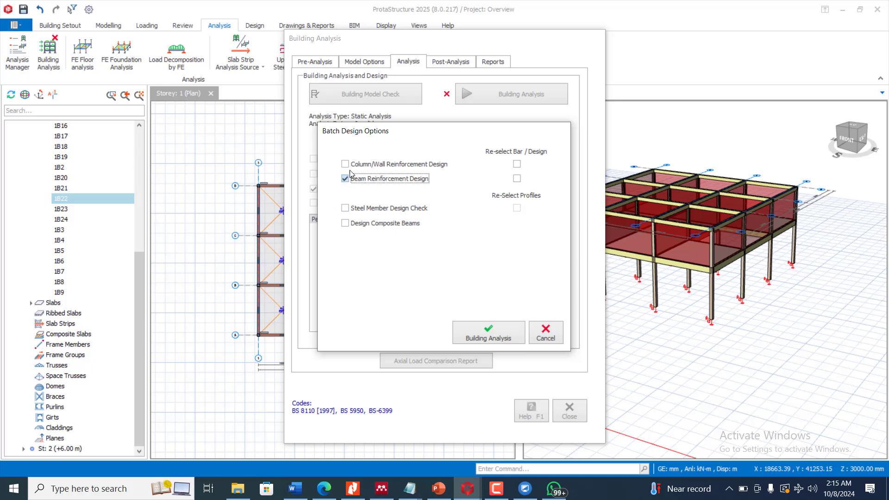
click(350, 164)
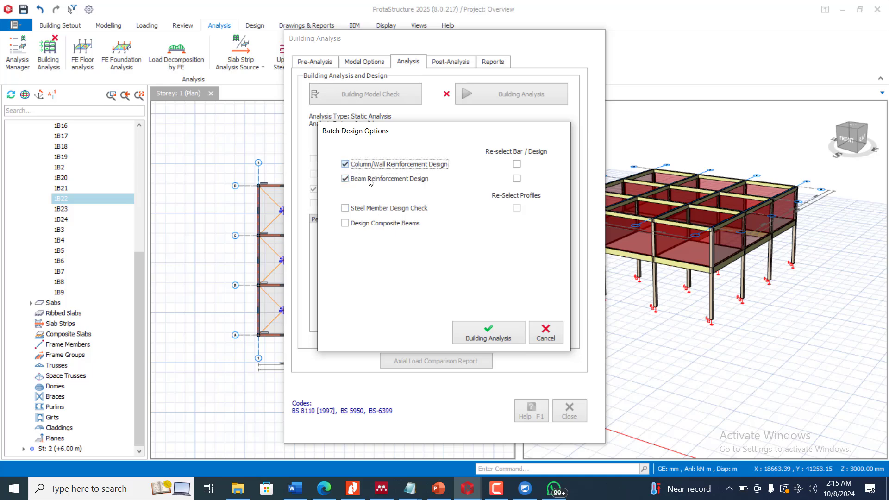
click(517, 179)
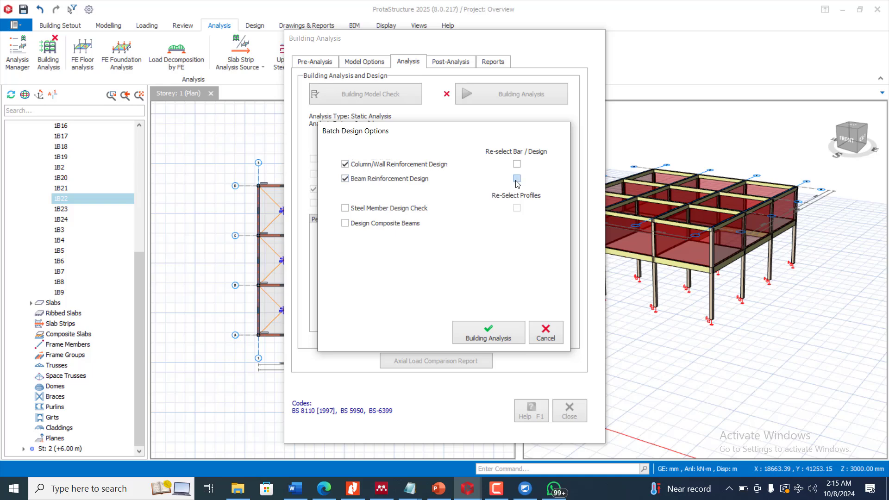
click(517, 164)
click(505, 336)
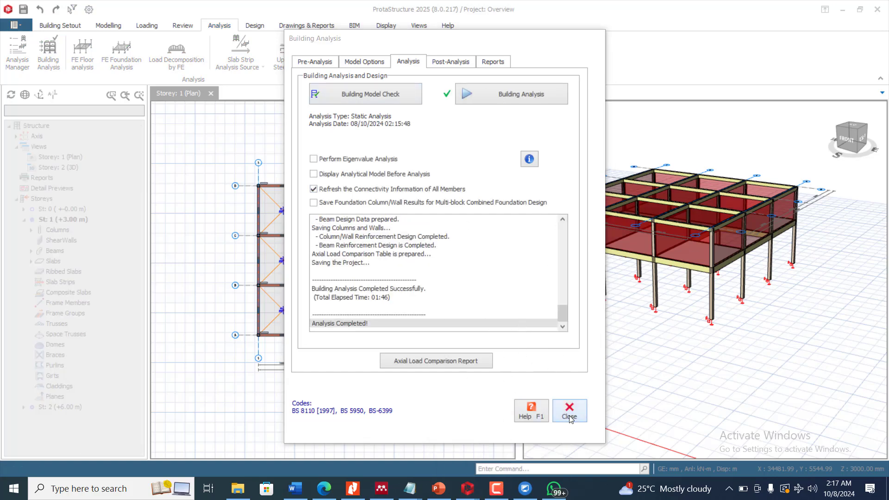
- Examine the column reinforcement design results, the storey beam section design results, and the beam grouping options
click(456, 61)
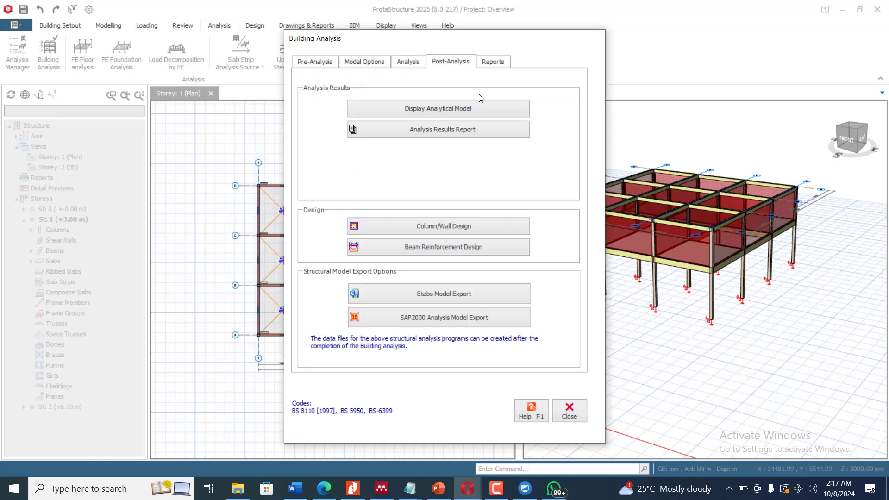
click(464, 230)
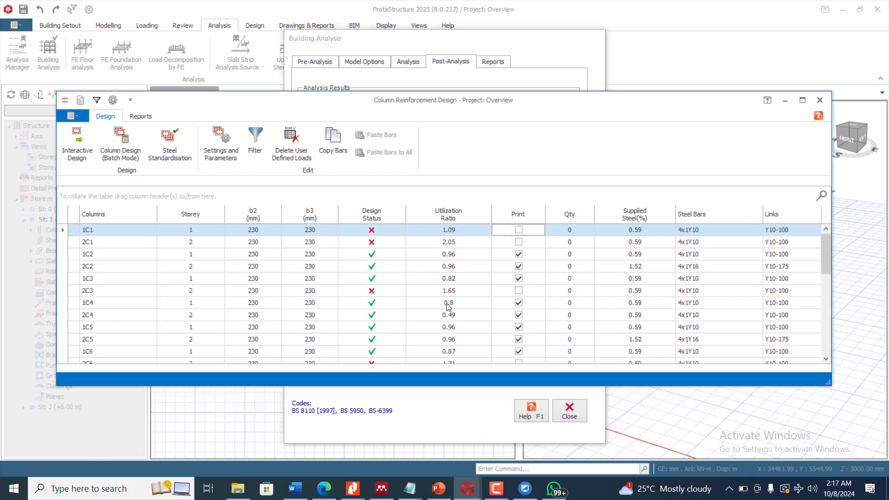
scroll(413, 284, down, 5)
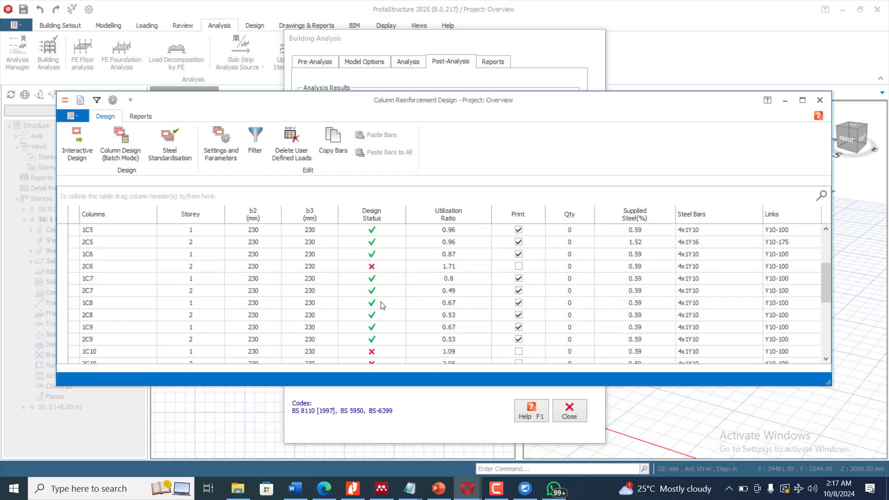
scroll(380, 302, down, 3)
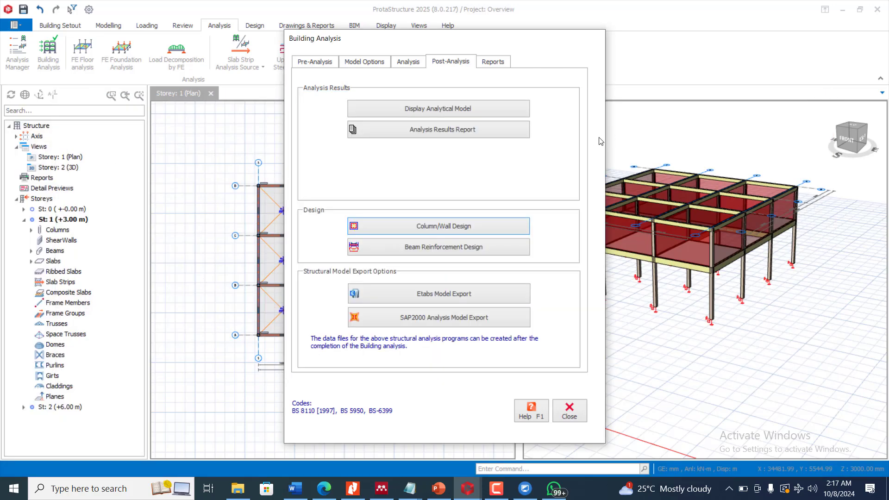
click(444, 247)
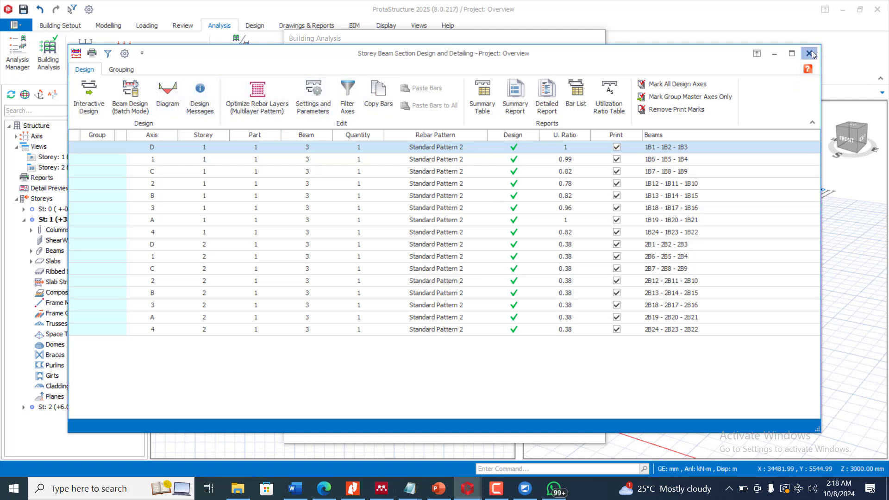
click(122, 69)
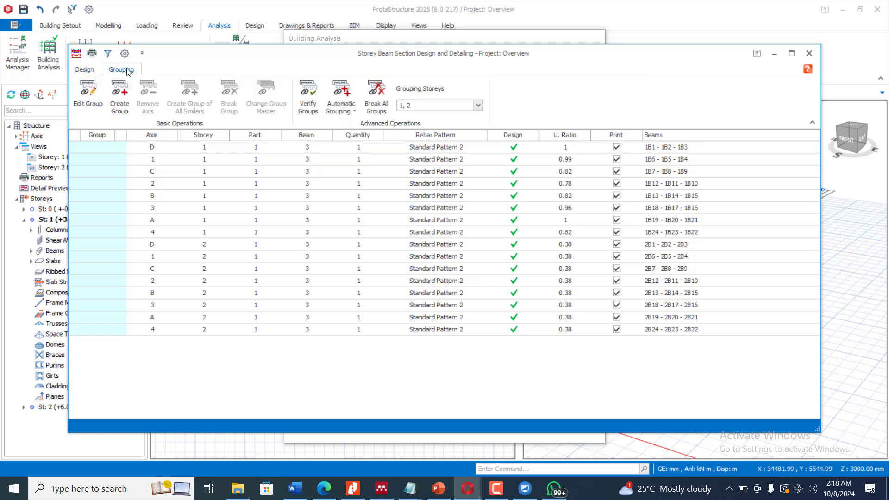
click(93, 70)
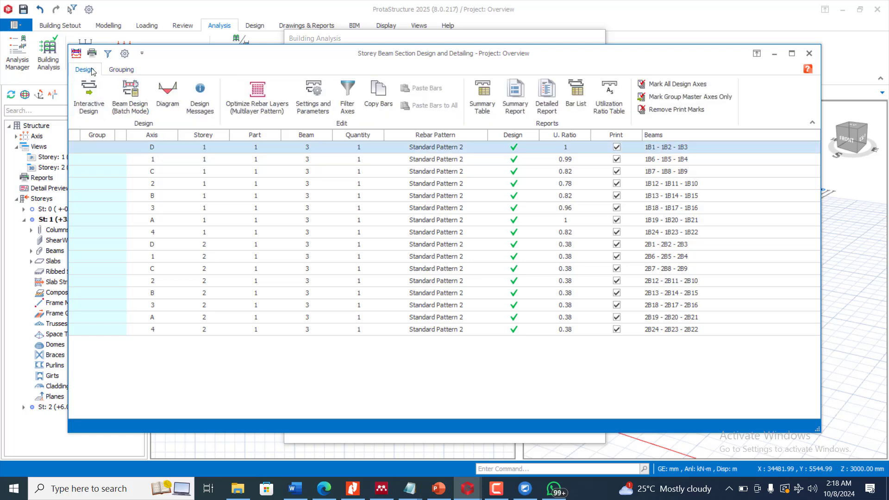
- Close the beam design and building analysis windows and look over the modelling, setout, analysis and drawing tools, including the steel frame types
click(809, 53)
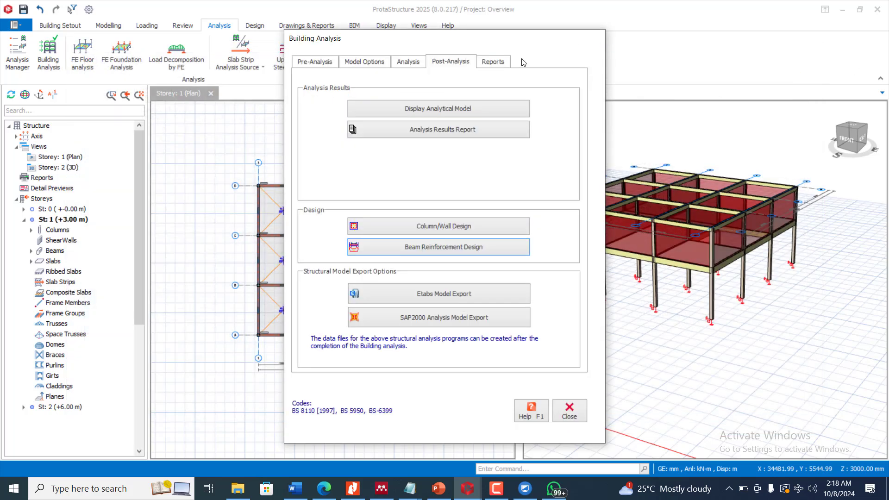
click(567, 410)
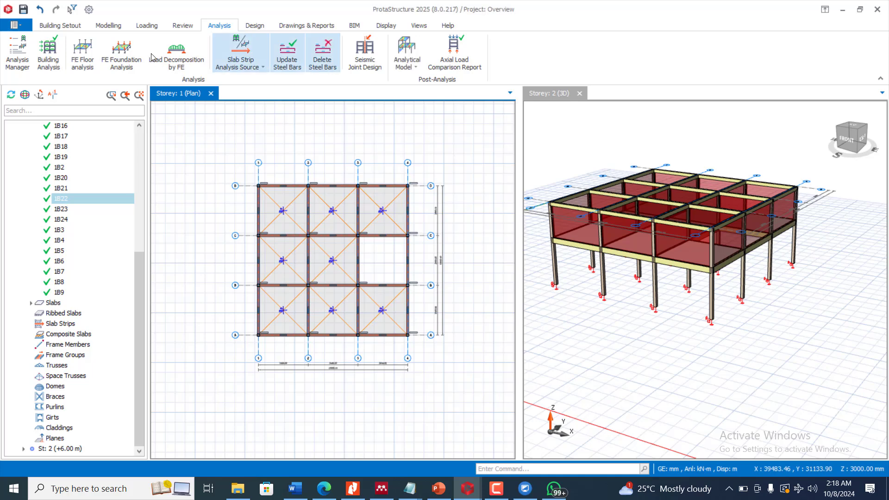
click(108, 26)
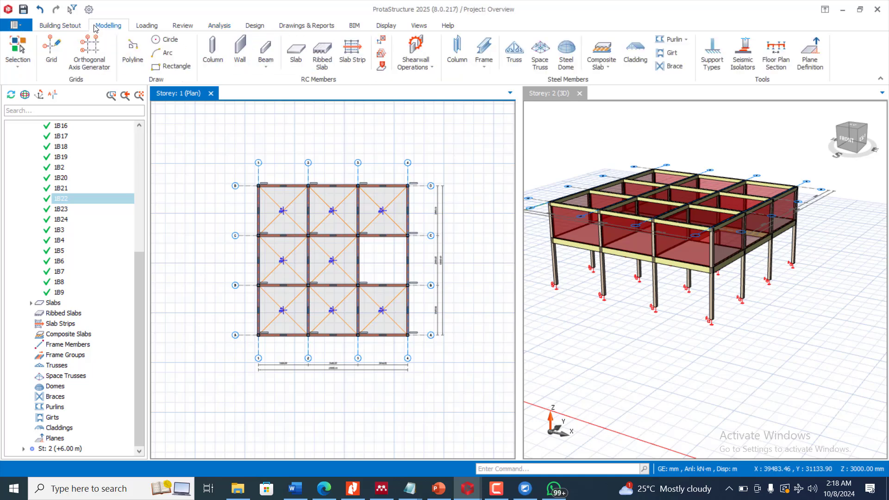
click(70, 26)
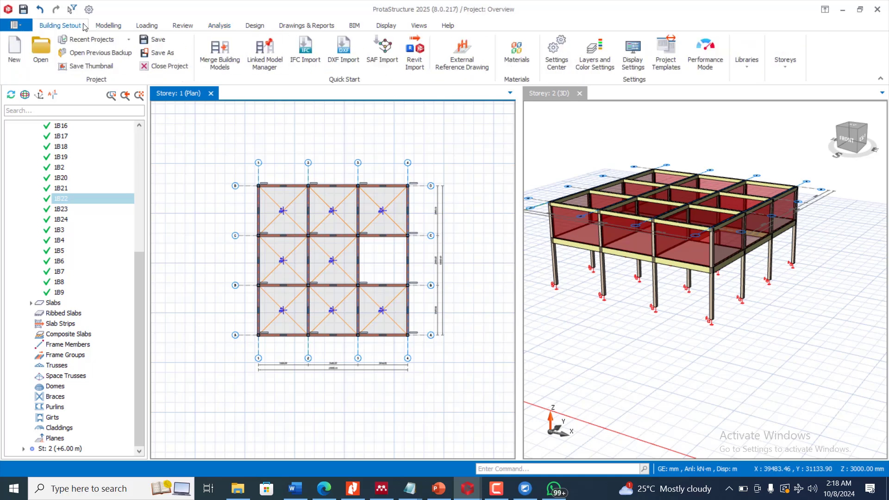
click(107, 26)
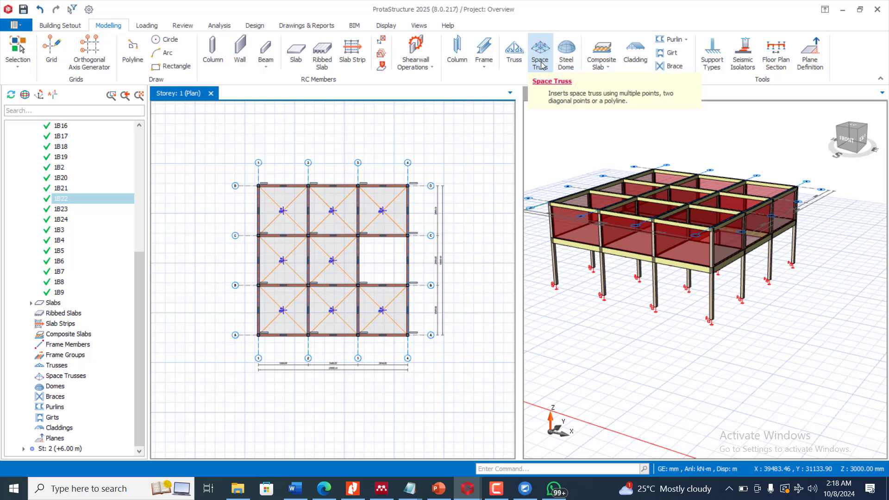
click(485, 70)
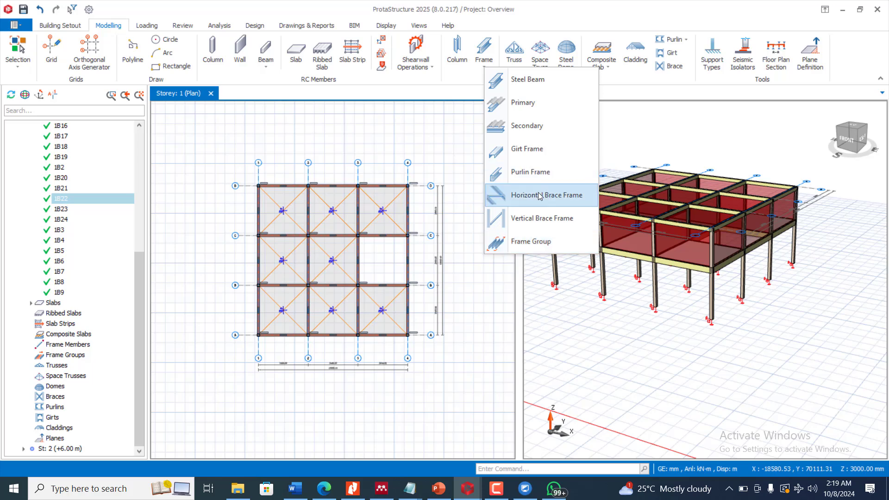
click(627, 93)
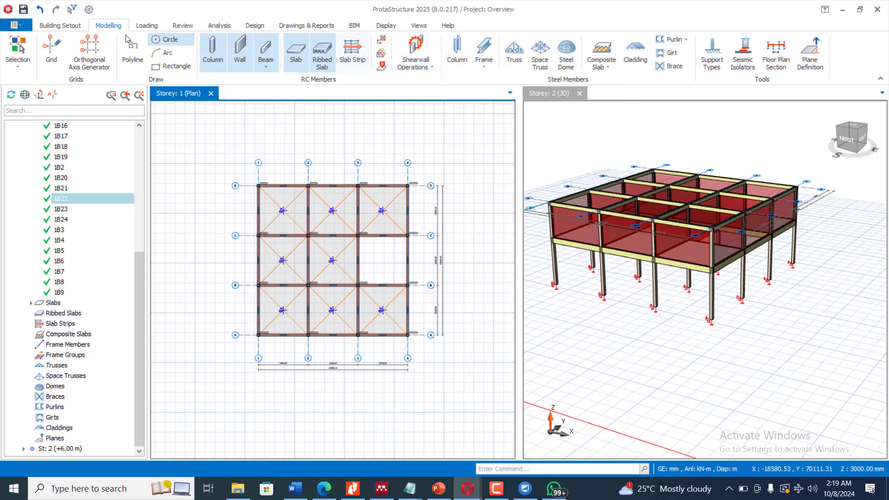
click(60, 25)
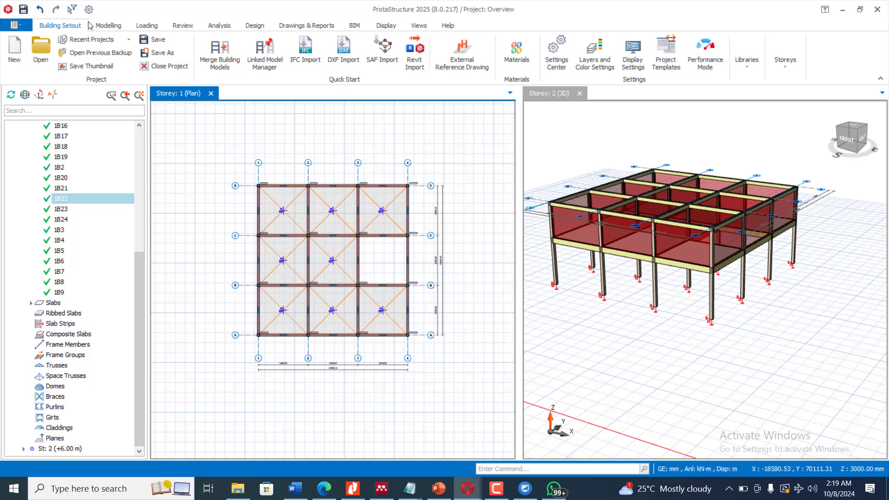
click(221, 27)
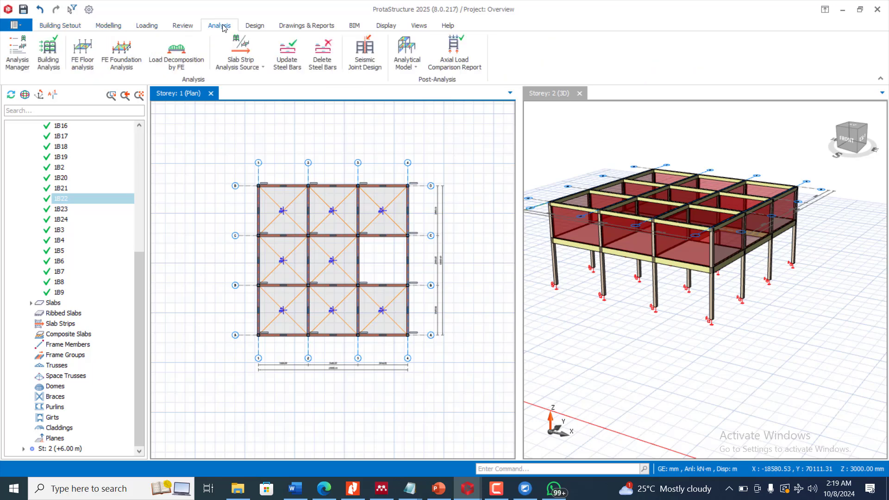
click(312, 26)
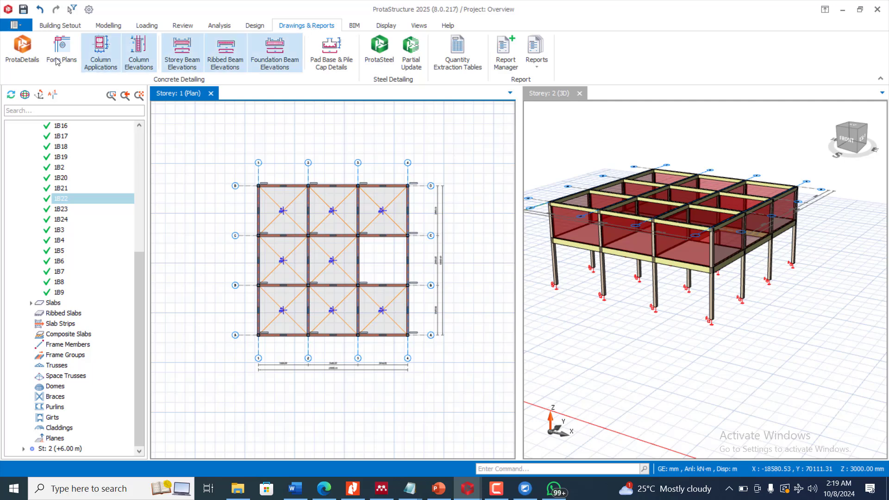
click(66, 26)
click(102, 27)
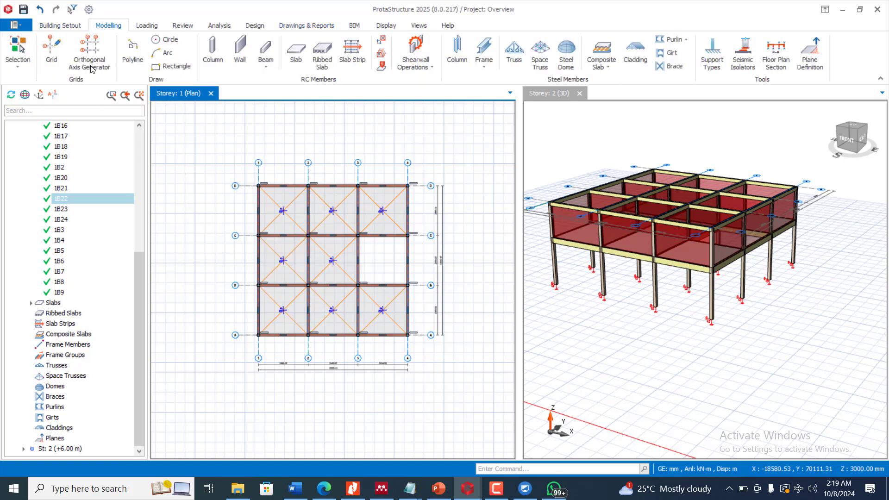
- Switch the plan view to the foundation storey St: 0
drag(137, 304, 140, 135)
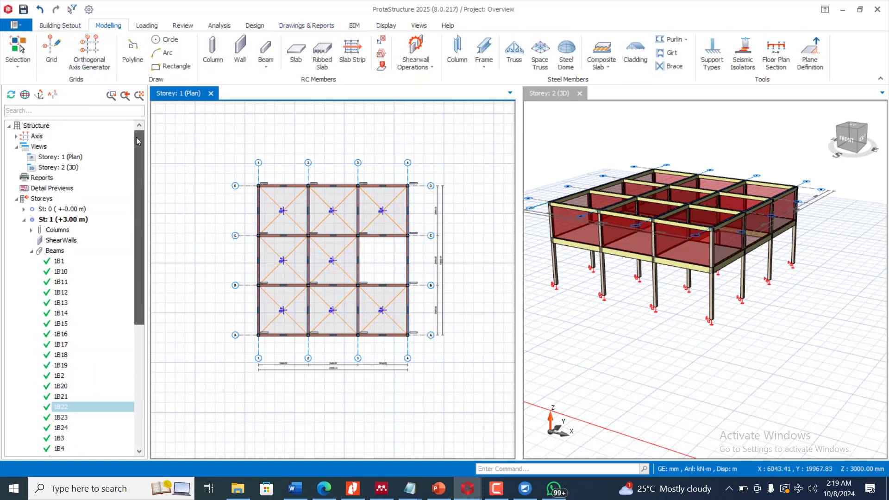
click(66, 211)
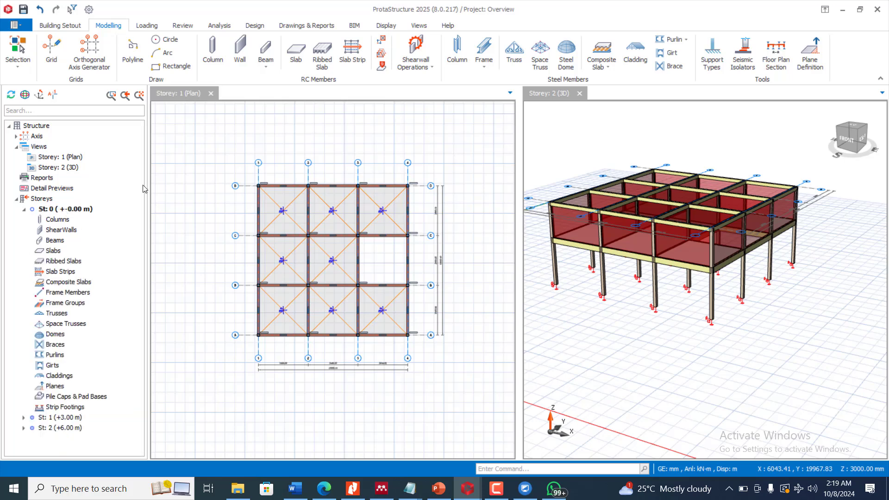
scroll(327, 198, up, 1)
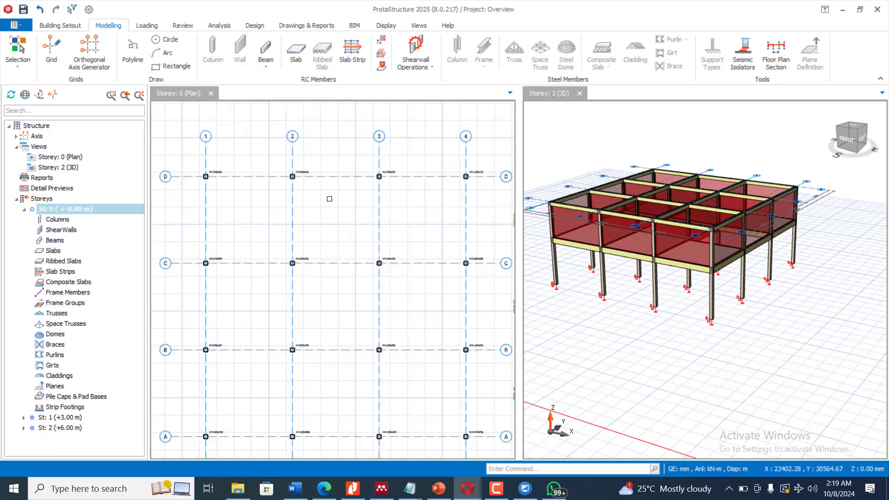
scroll(320, 185, up, 1)
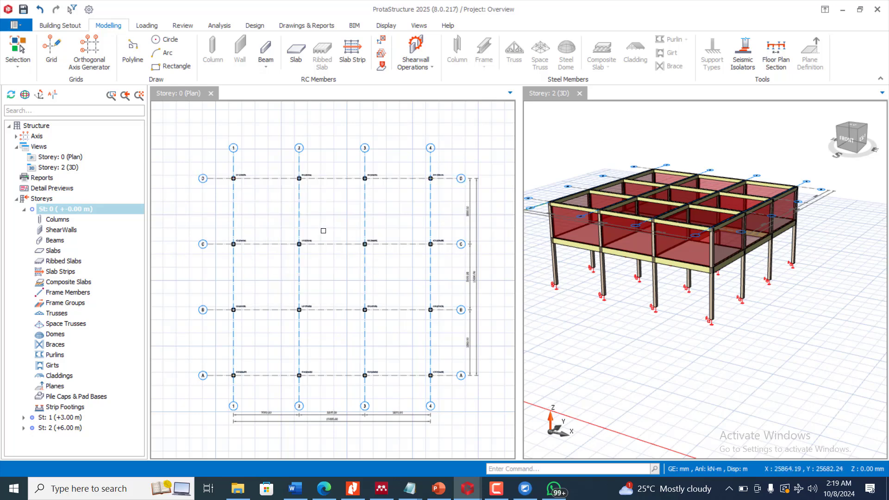
- Start a pad footing under the column at axes C and 1, removing the bobs from its X-Dir and Y-Dir top rebars
click(241, 241)
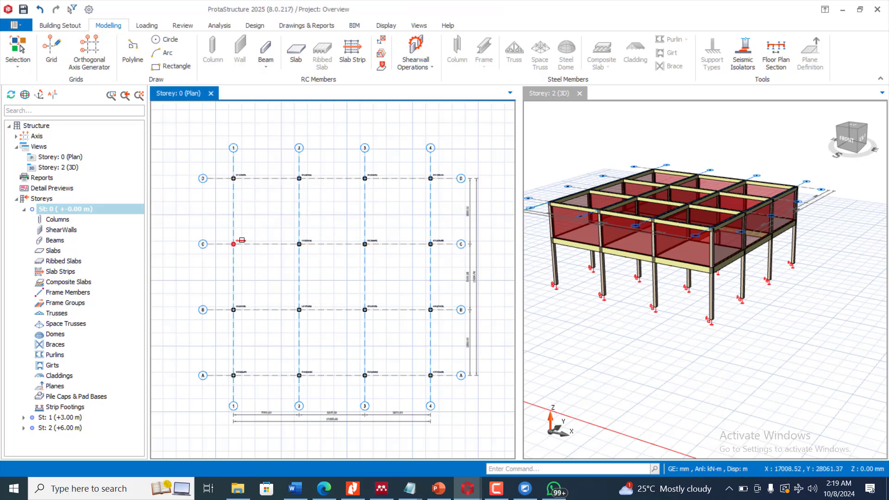
right_click(241, 240)
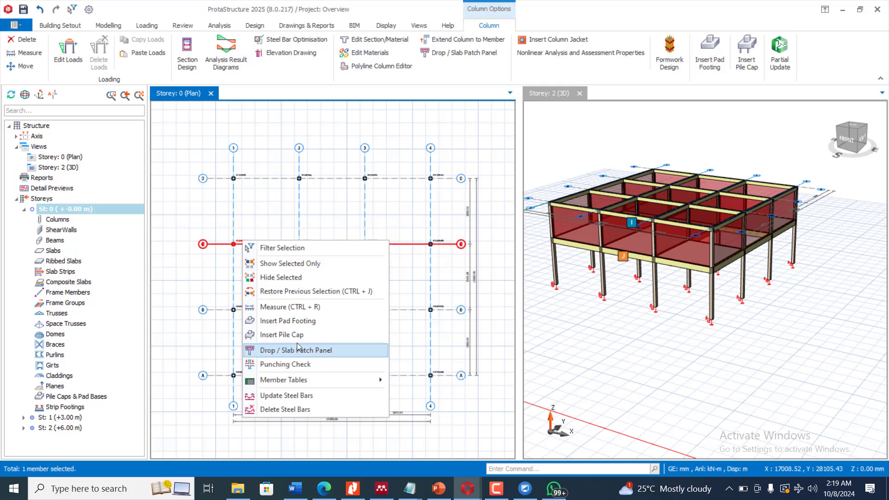
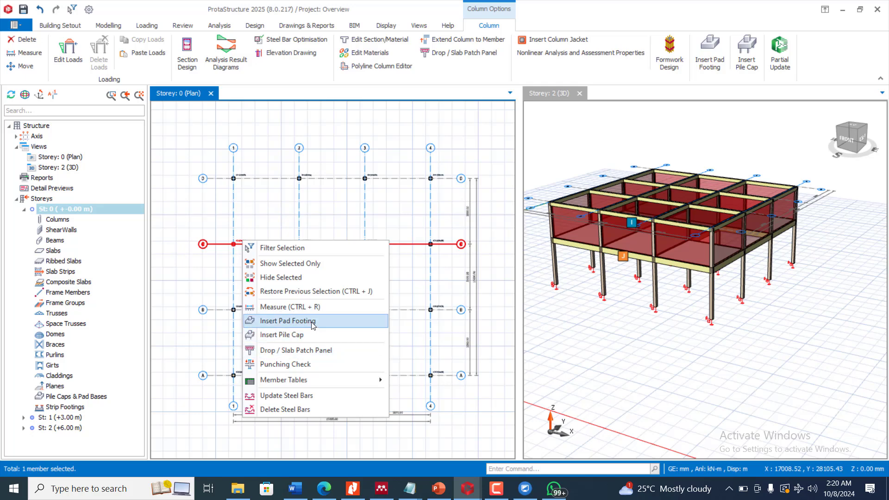
click(297, 321)
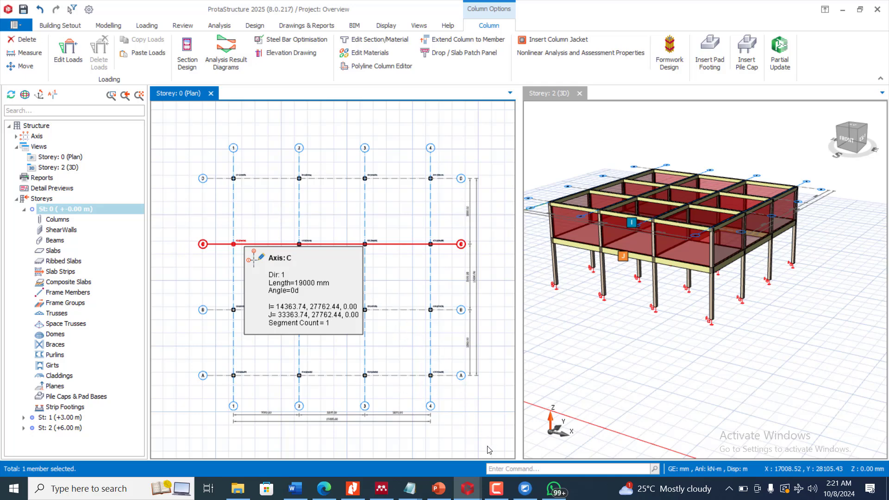
click(496, 491)
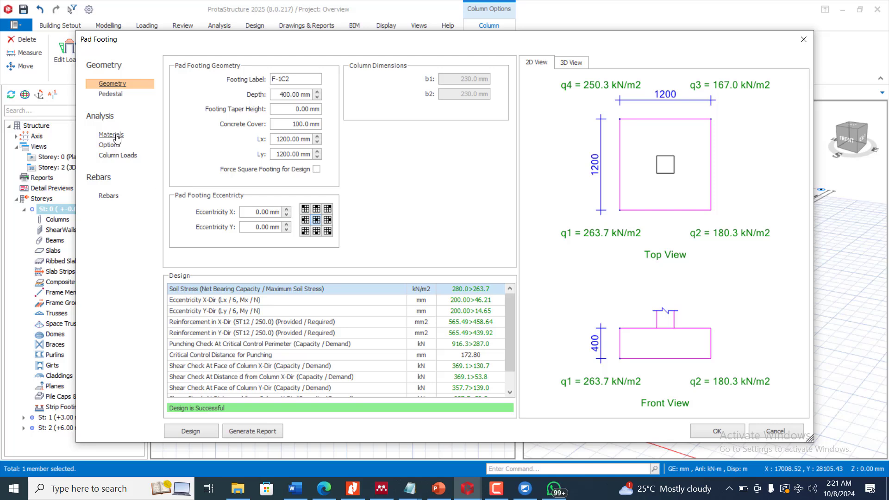
click(111, 198)
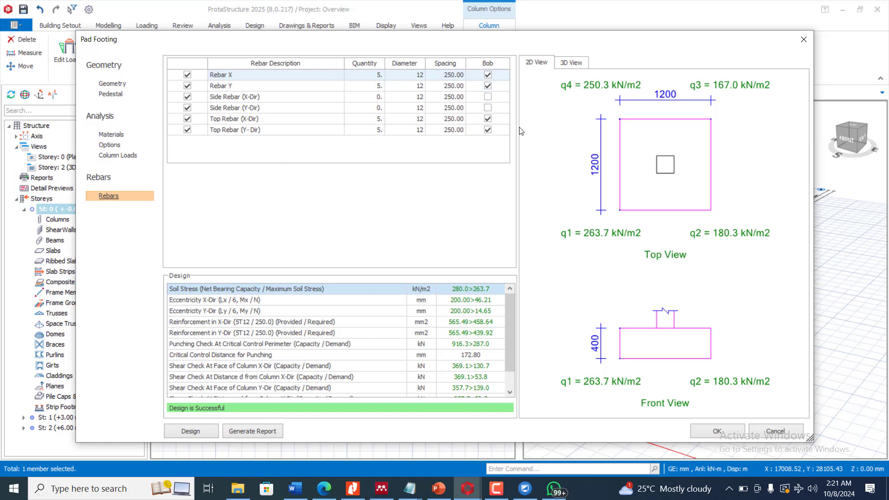
click(487, 130)
click(488, 120)
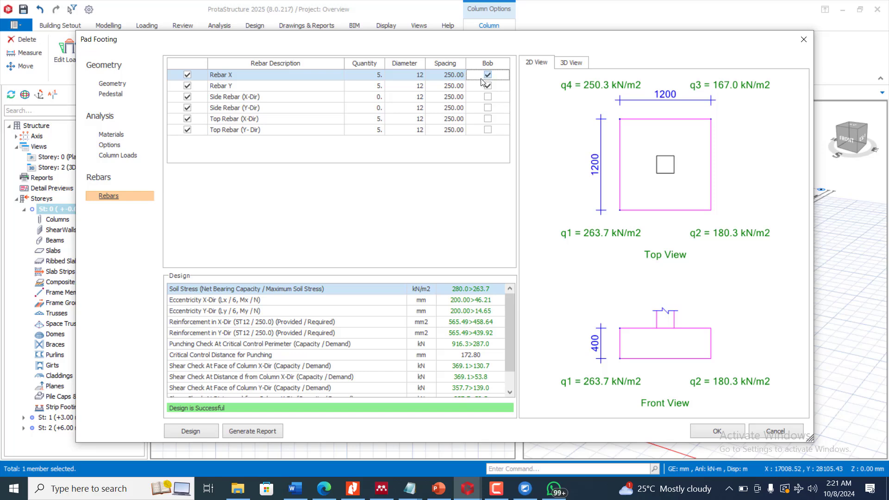
- Check the pad footing's geometry, pedestal, material, options and rebar settings, and accept the footing
click(107, 84)
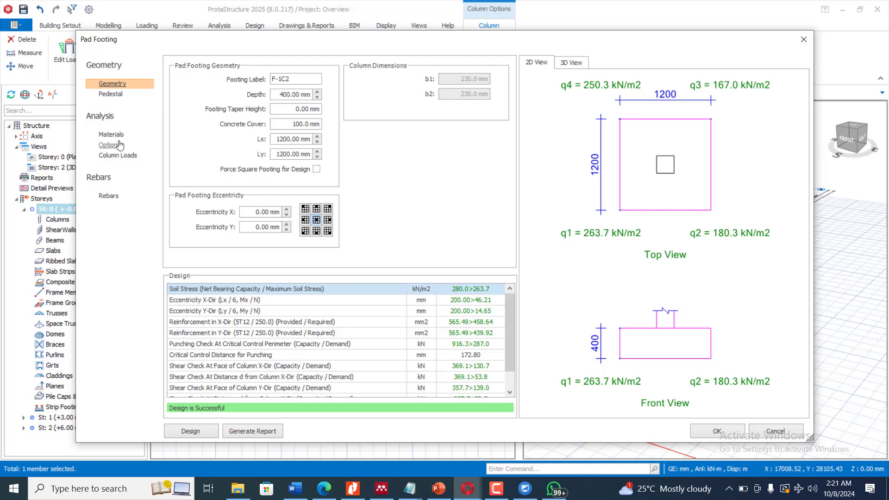
click(118, 95)
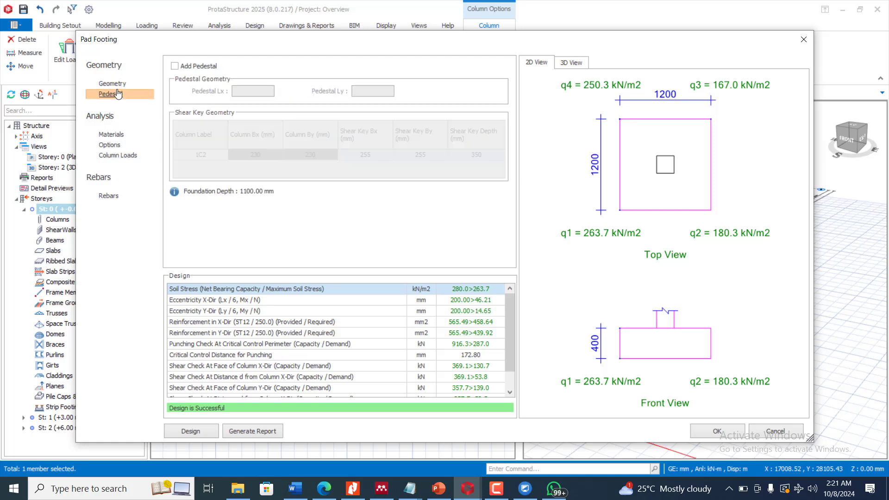
click(118, 87)
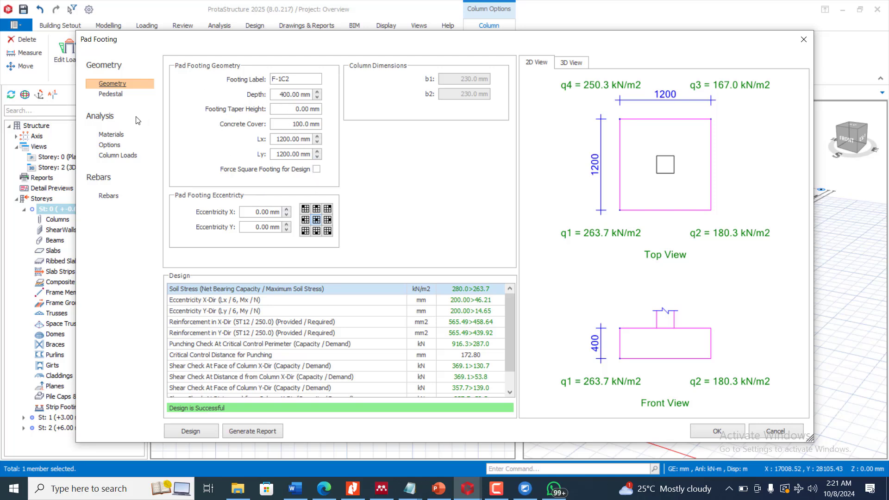
click(110, 95)
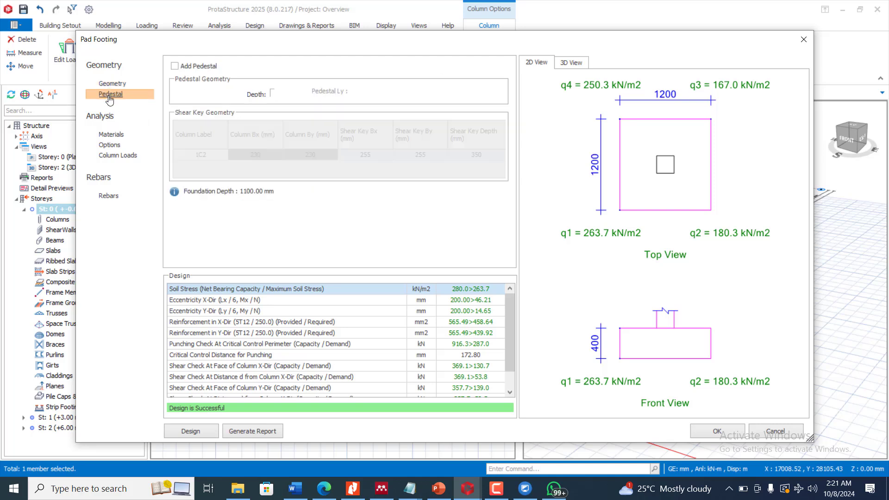
click(111, 145)
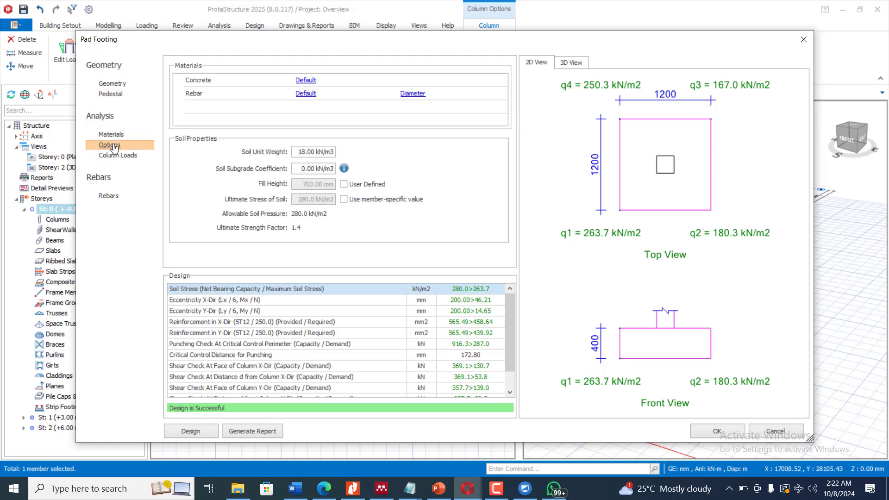
click(118, 156)
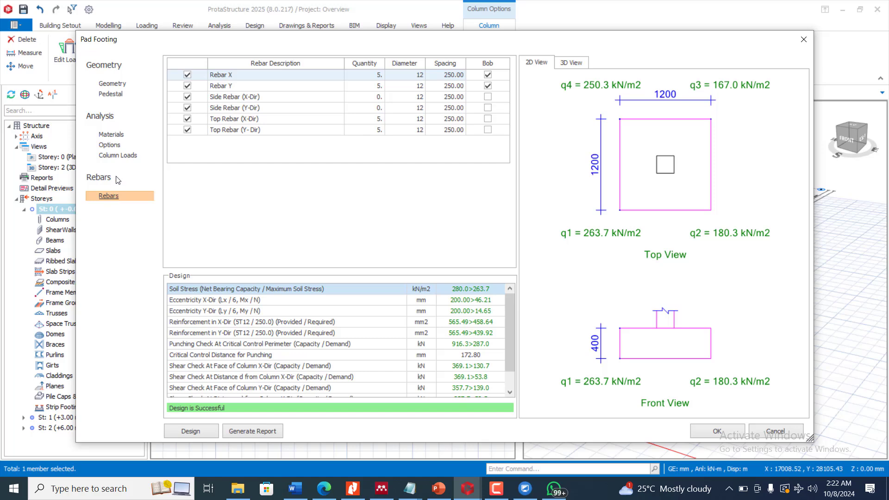
click(119, 156)
click(120, 146)
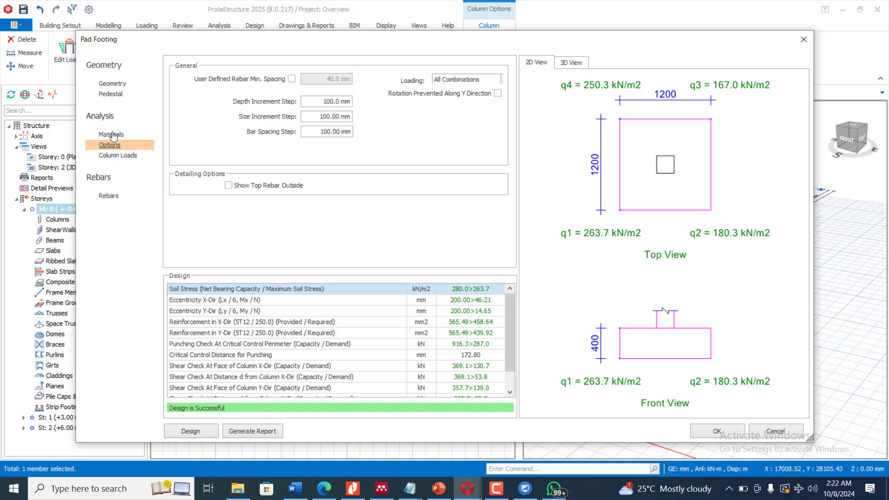
click(114, 135)
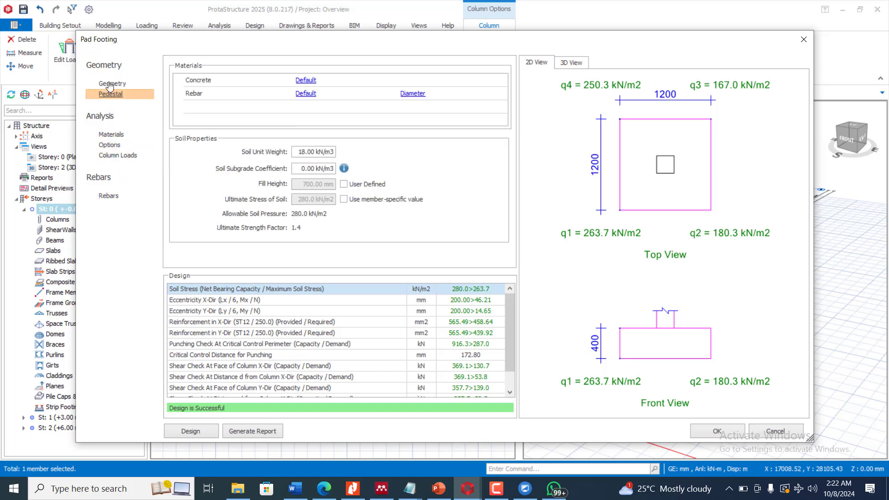
click(112, 83)
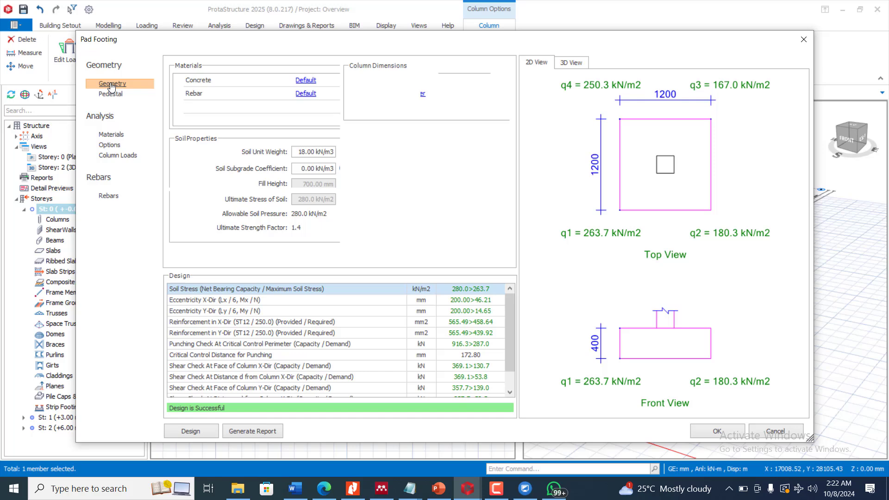
click(733, 429)
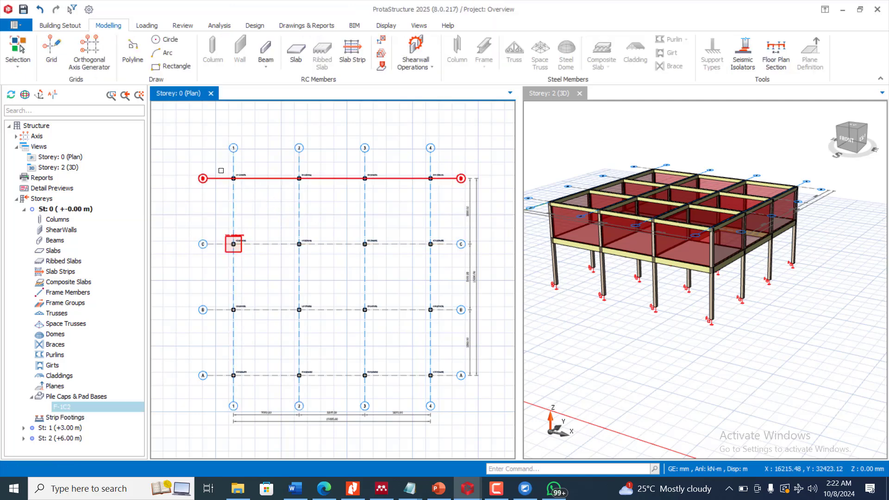
- Select the four columns along axis D in the foundation plan and clear the selection
drag(220, 165, 453, 186)
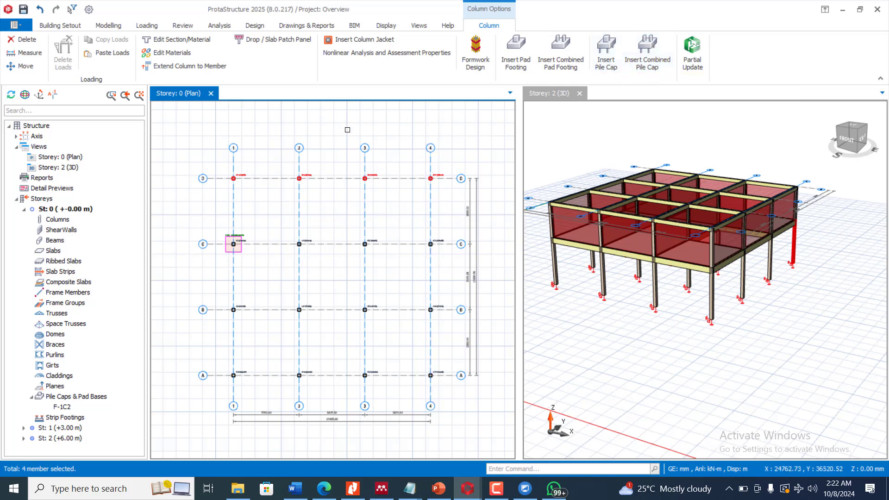
key(Escape)
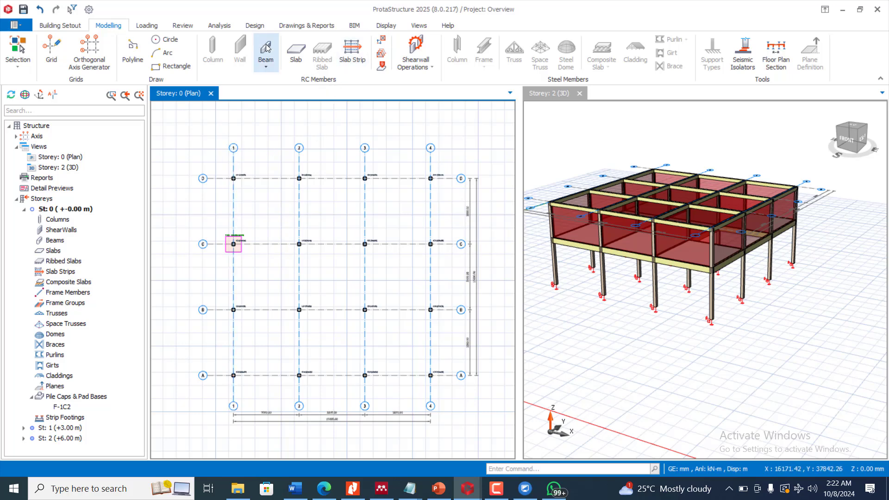
- Insert foundation beams along axis D from axis 1 to axis 4 with a 230 mm width and 750 mm depth
click(266, 66)
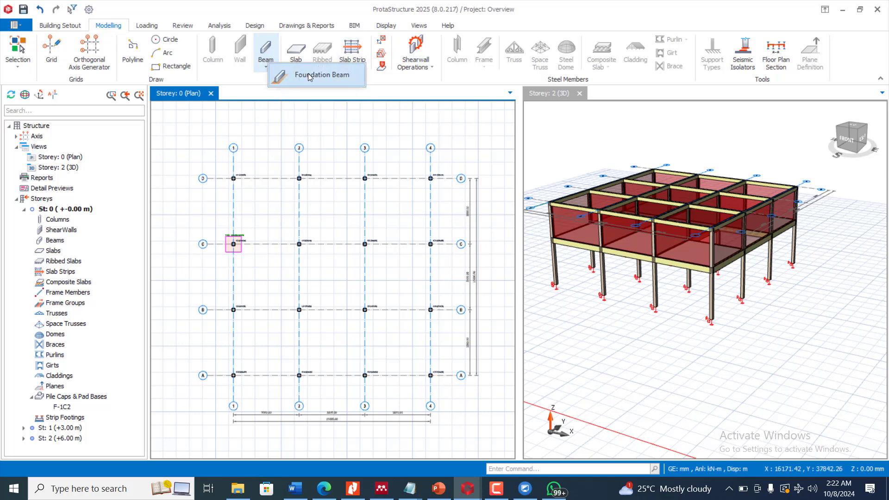
click(309, 76)
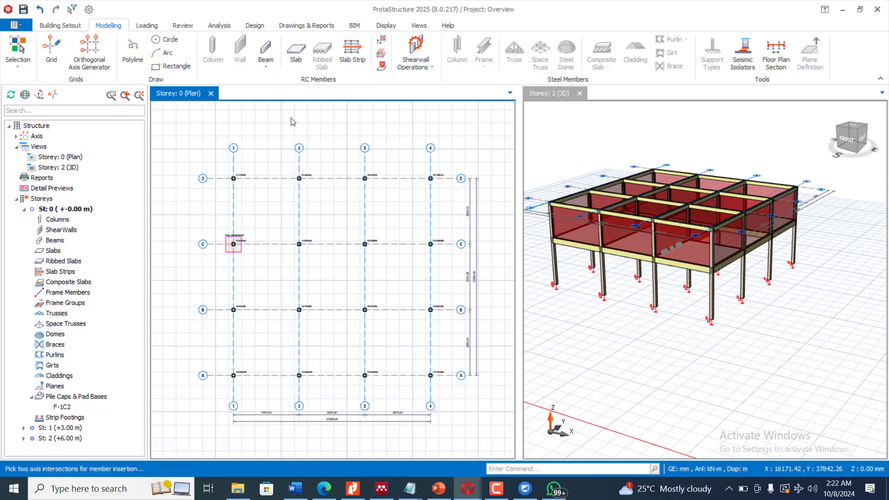
click(234, 179)
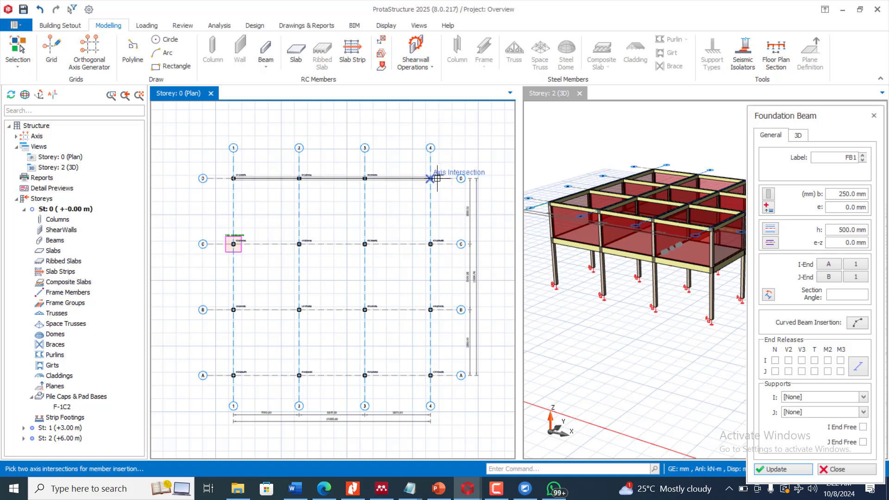
click(839, 195)
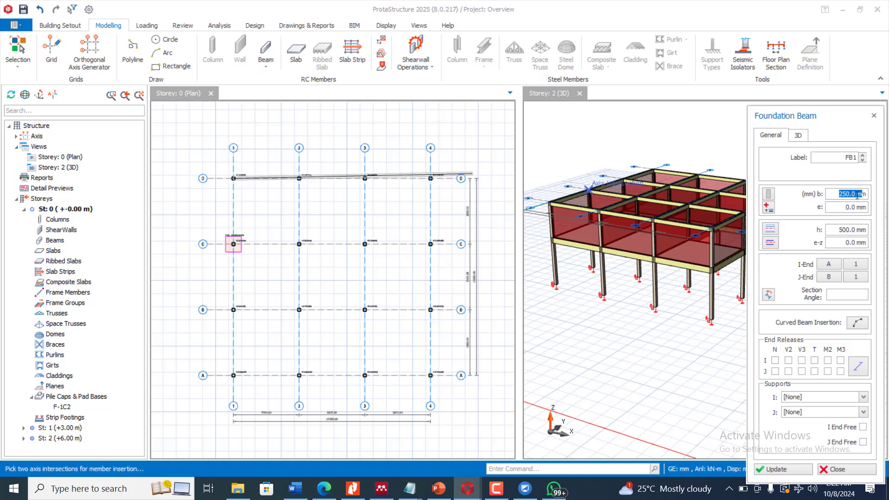
text(2)
text(7)
click(431, 178)
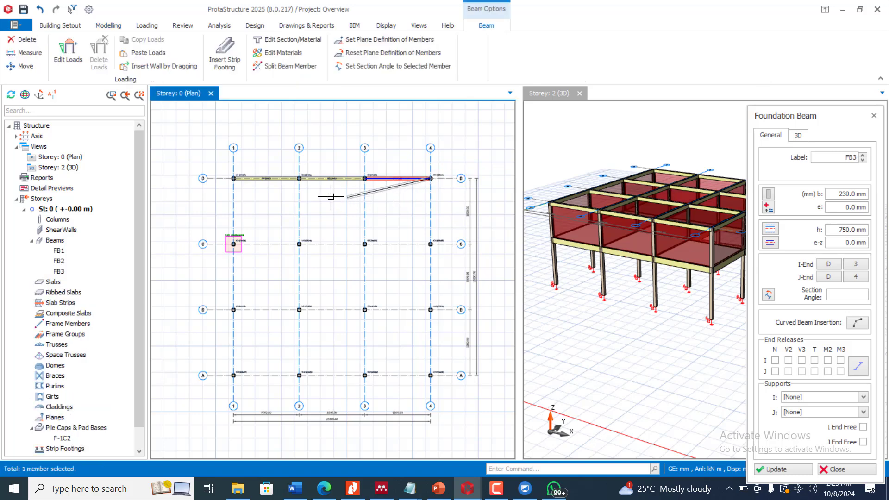
key(Escape)
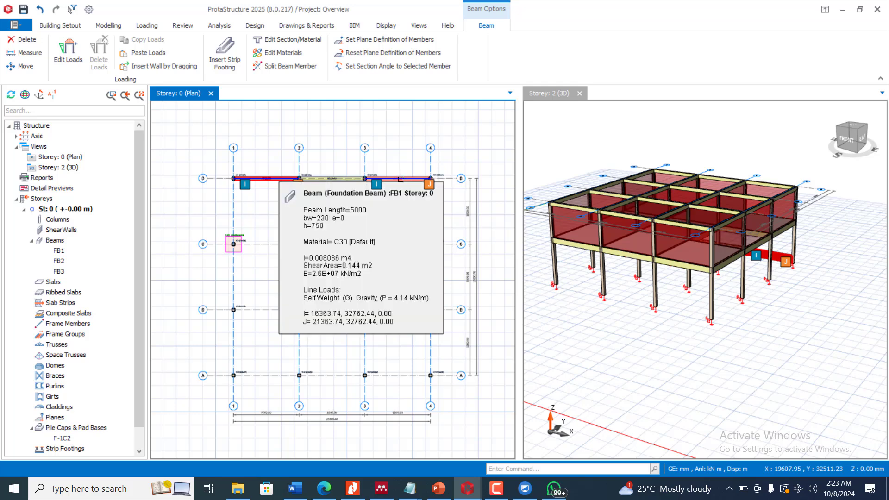
- Select the three foundation beams along axis D and start a strip footing for them
click(341, 181)
ctrl+click(340, 180)
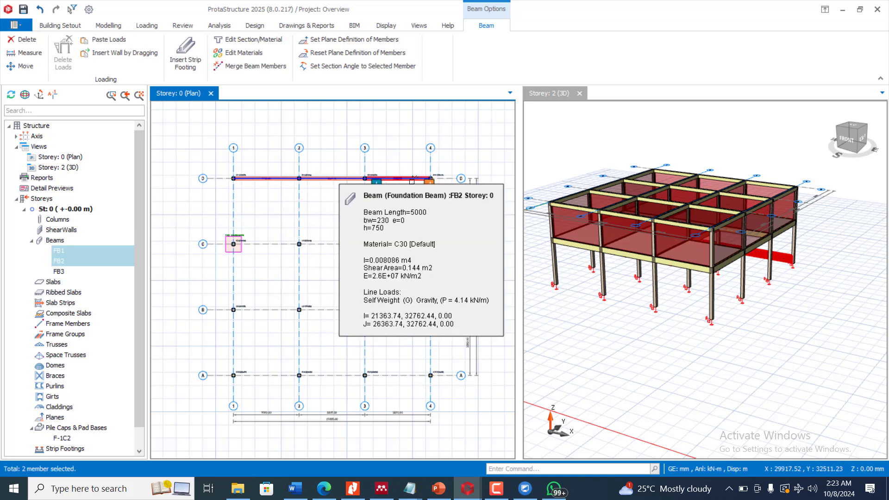
ctrl+click(410, 180)
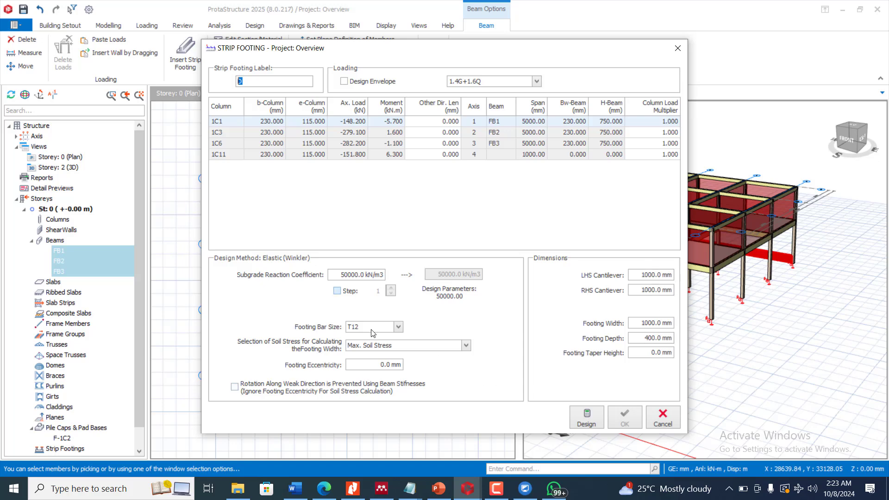
click(397, 327)
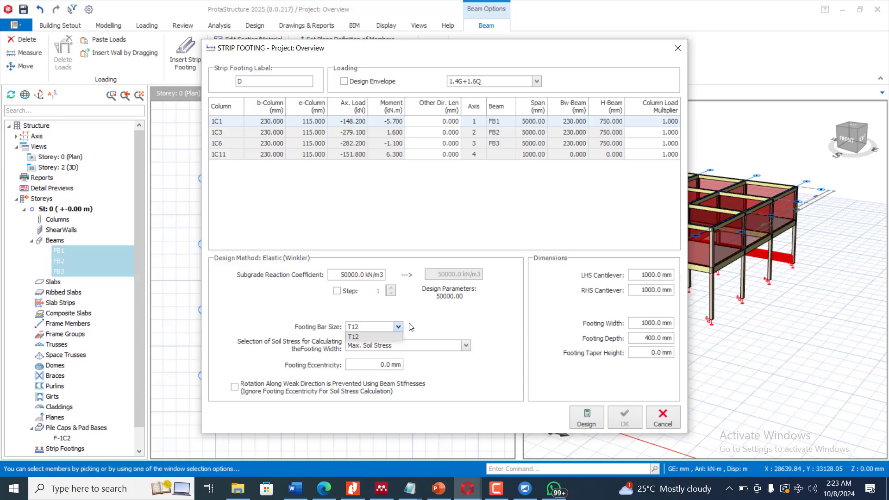
click(409, 327)
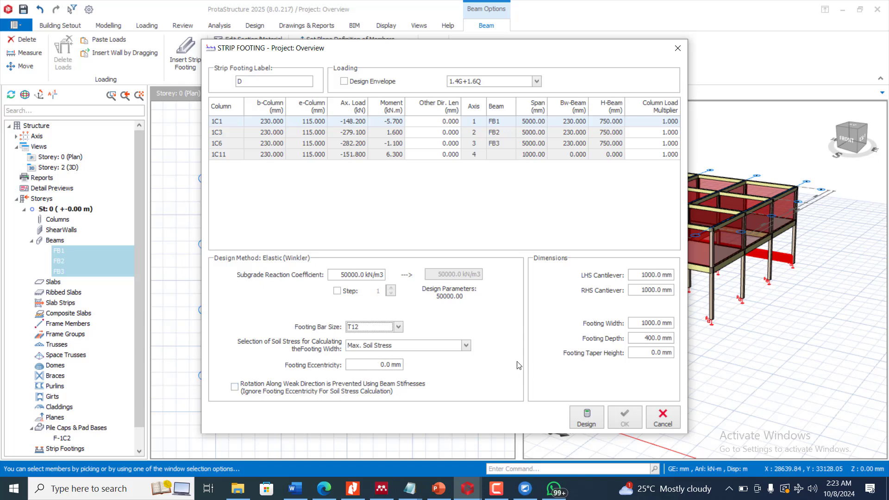
click(589, 421)
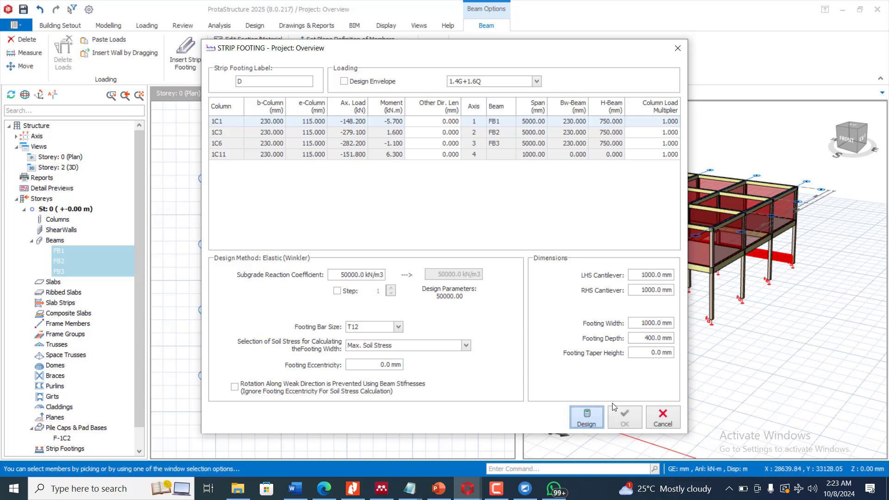
click(503, 485)
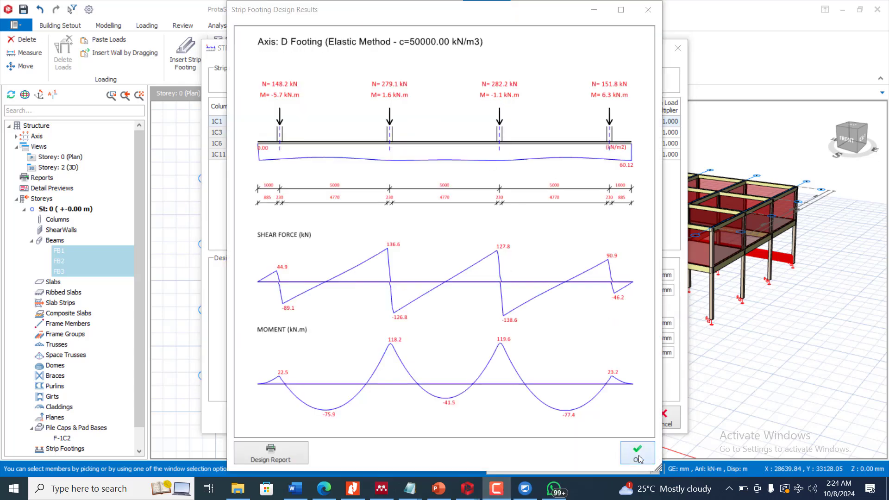
click(638, 457)
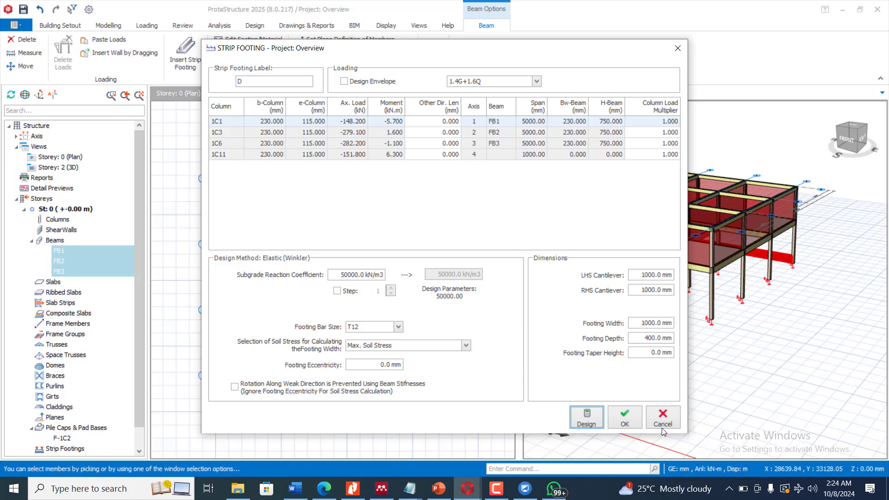
click(662, 417)
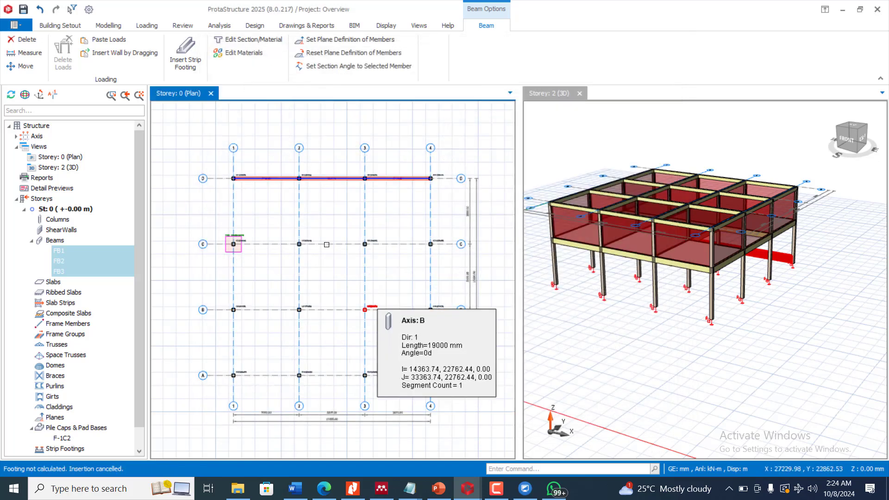
- Design and insert a strip footing under the three selected foundation beams on axis D with the default settings
right_click(334, 180)
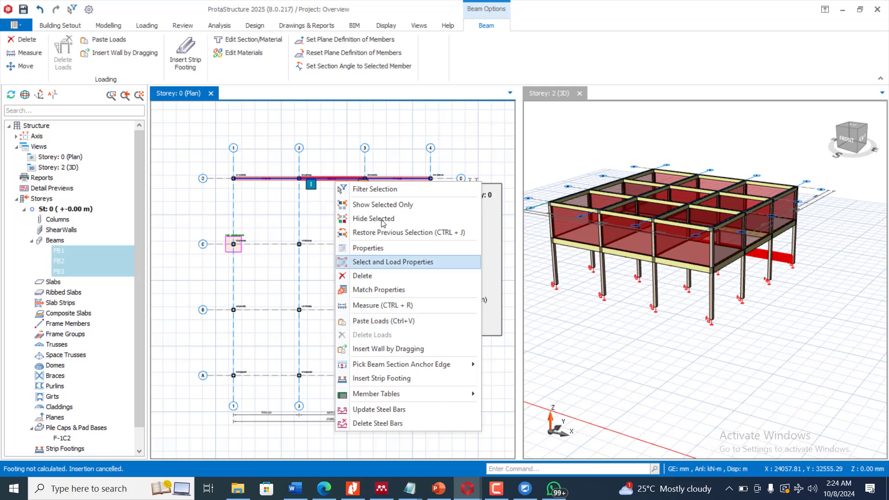
click(188, 49)
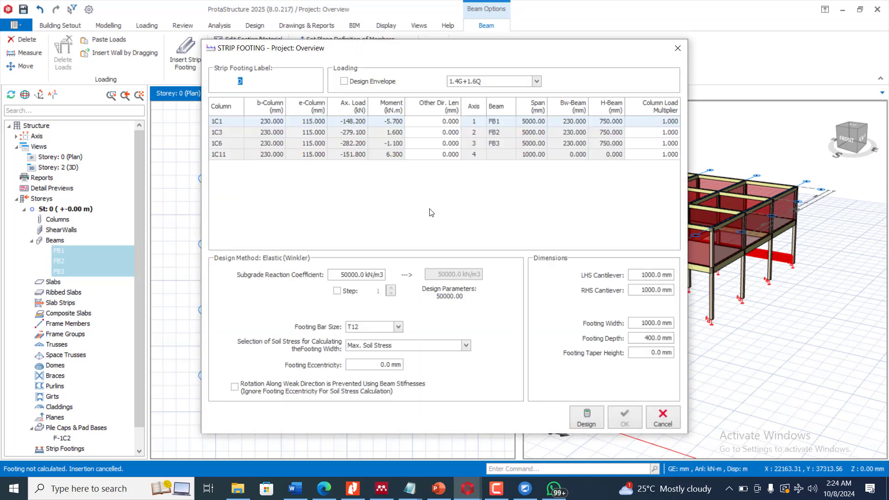
click(582, 416)
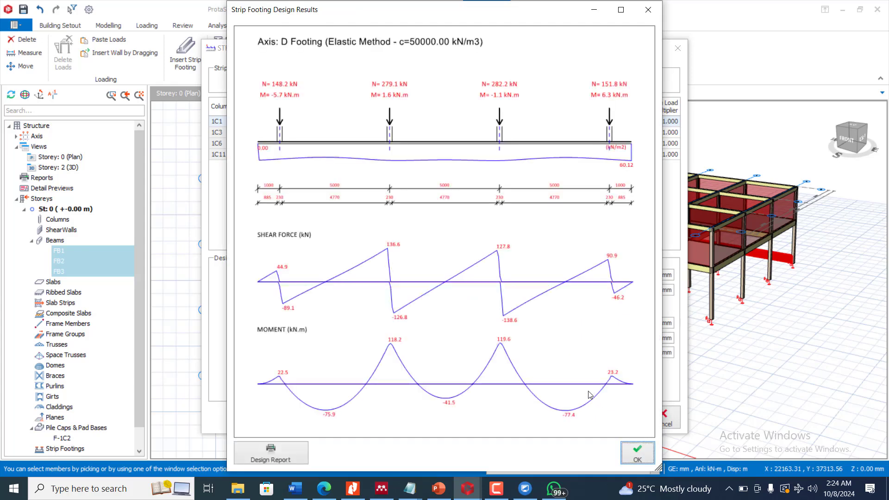
click(635, 456)
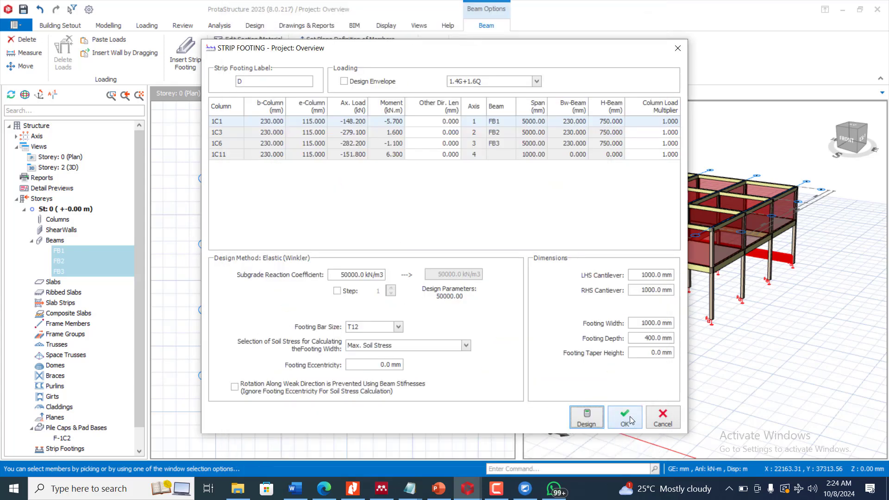
click(630, 418)
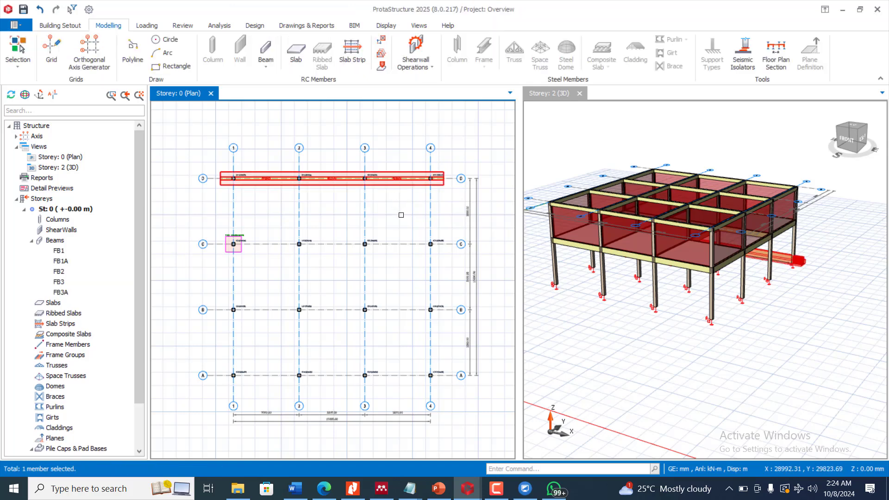
scroll(313, 188, down, 1)
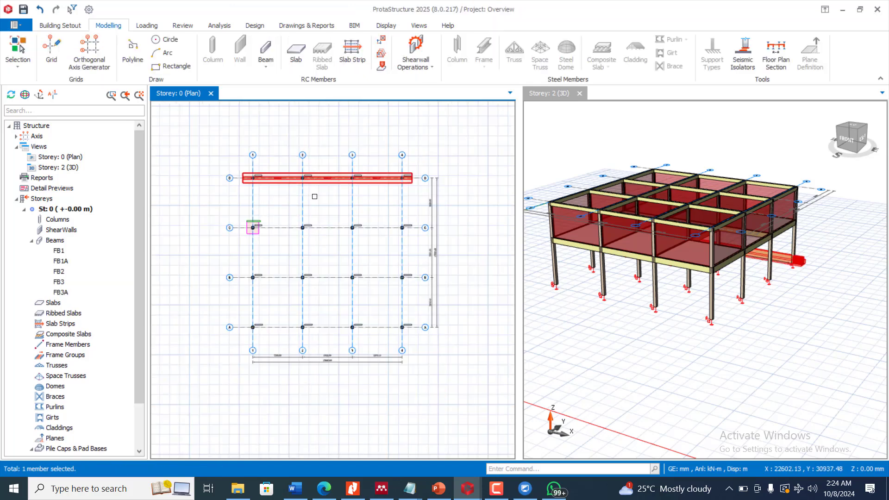
scroll(321, 213, up, 1)
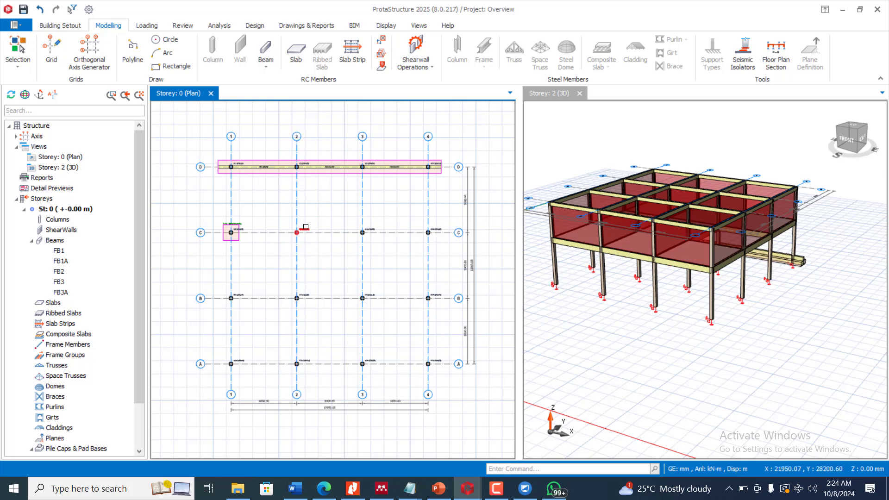
click(298, 230)
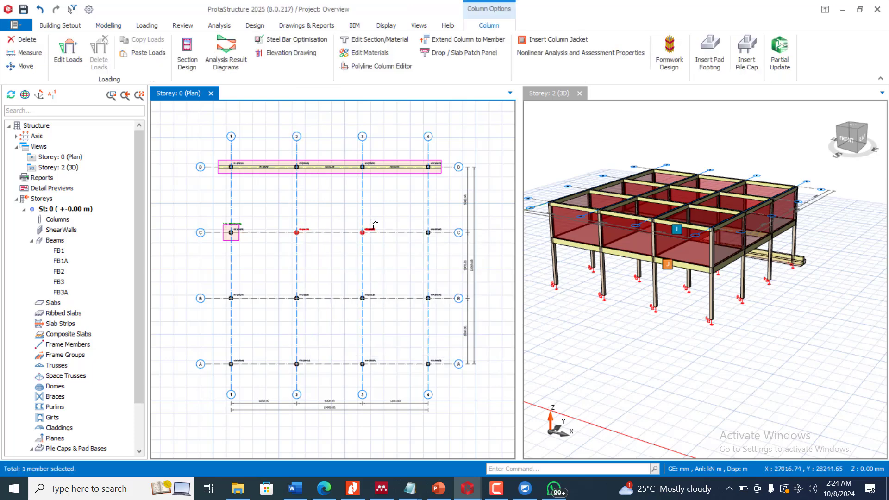
click(370, 227)
key(Escape)
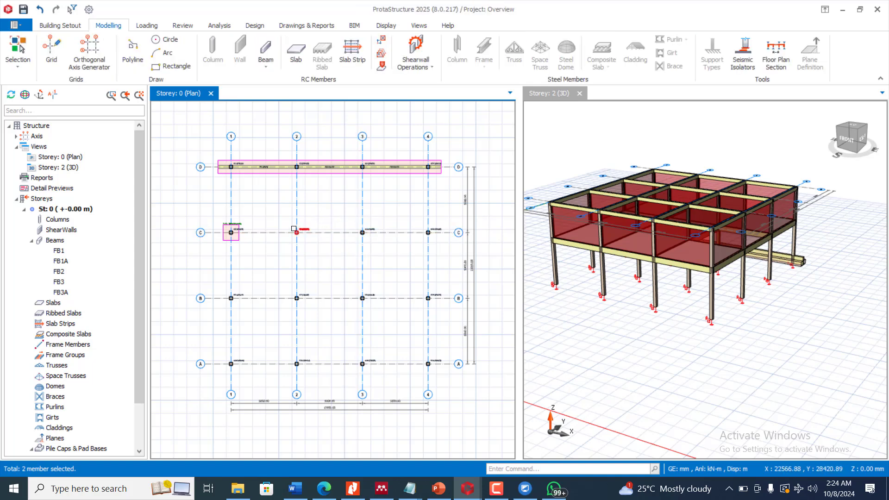
scroll(307, 222, up, 8)
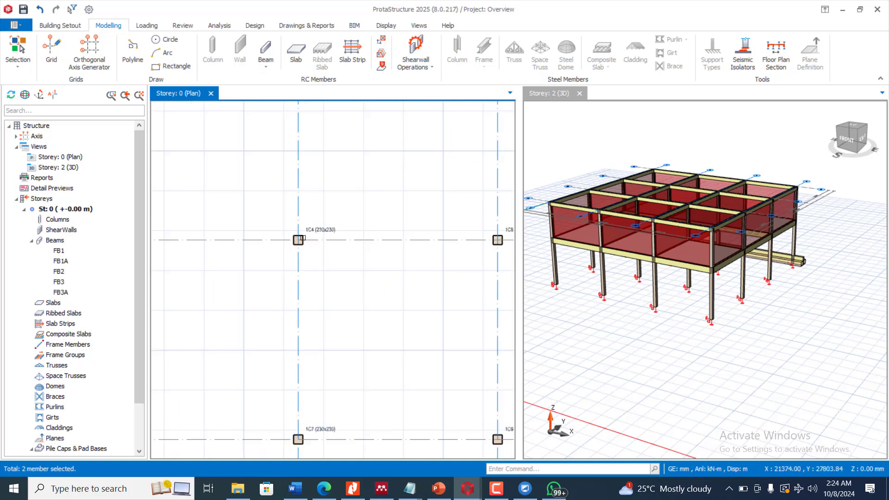
scroll(325, 234, down, 7)
scroll(327, 233, down, 3)
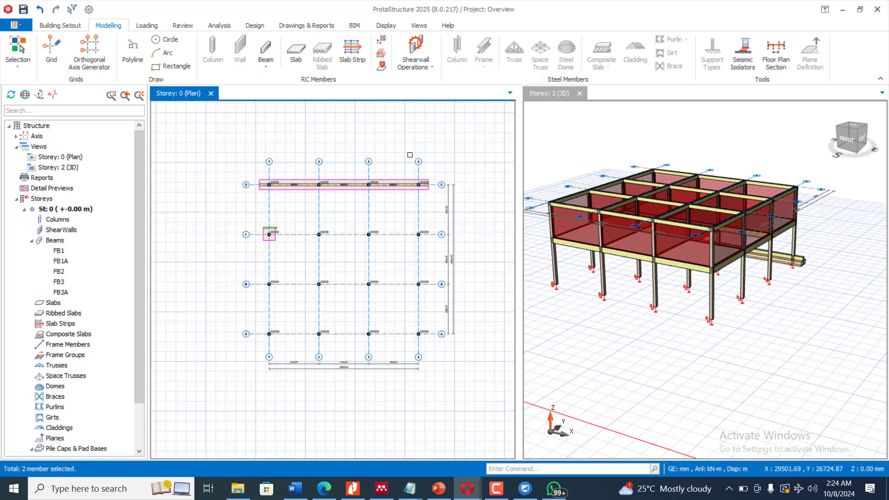
scroll(398, 165, up, 3)
scroll(385, 223, down, 2)
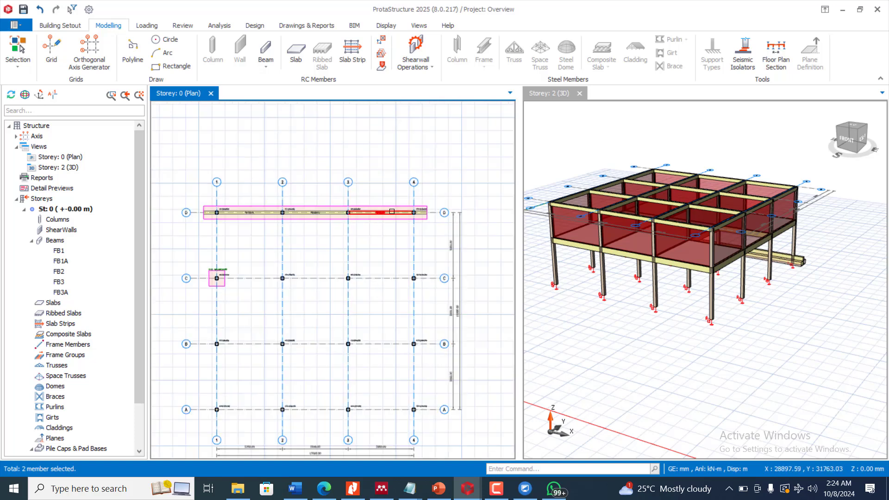
scroll(391, 211, down, 1)
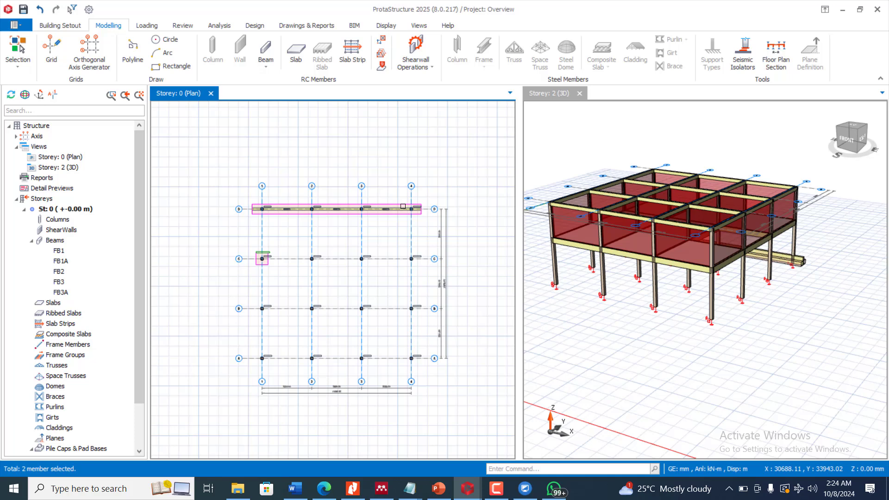
- Check the pad footing and pile cap options for the column at axes C and 2, and clear the selection
scroll(324, 257, up, 3)
click(325, 258)
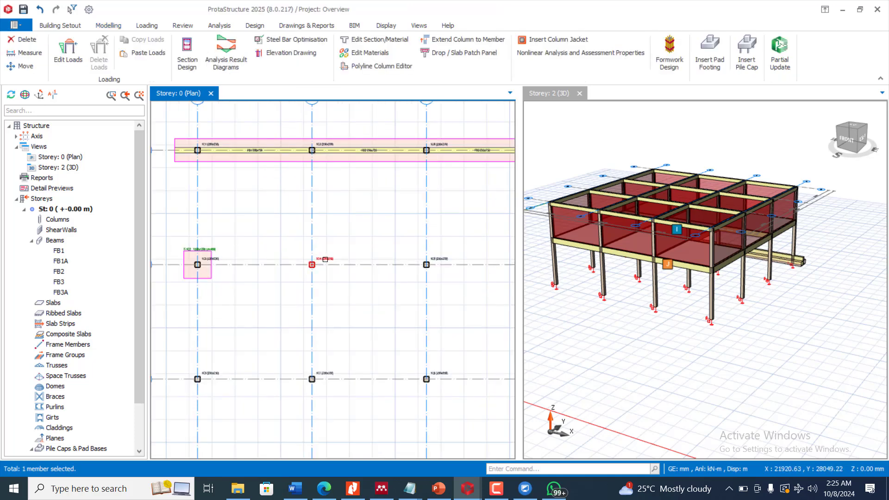
right_click(326, 258)
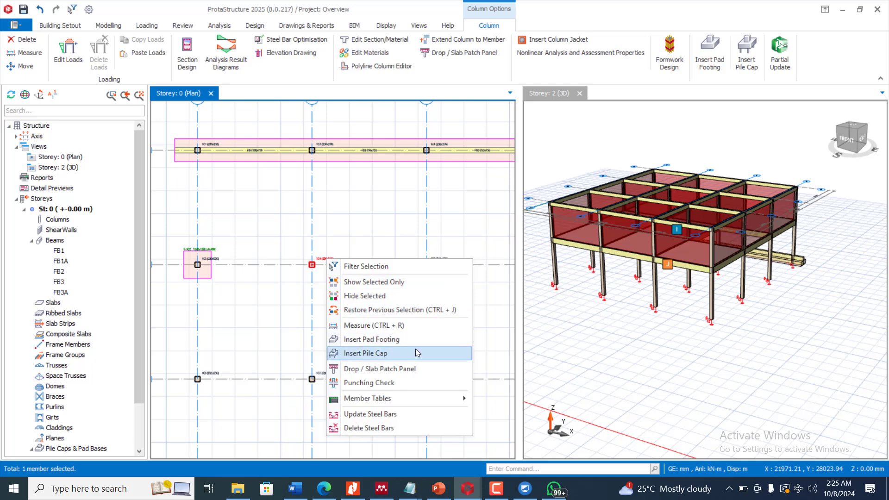
click(381, 204)
click(296, 115)
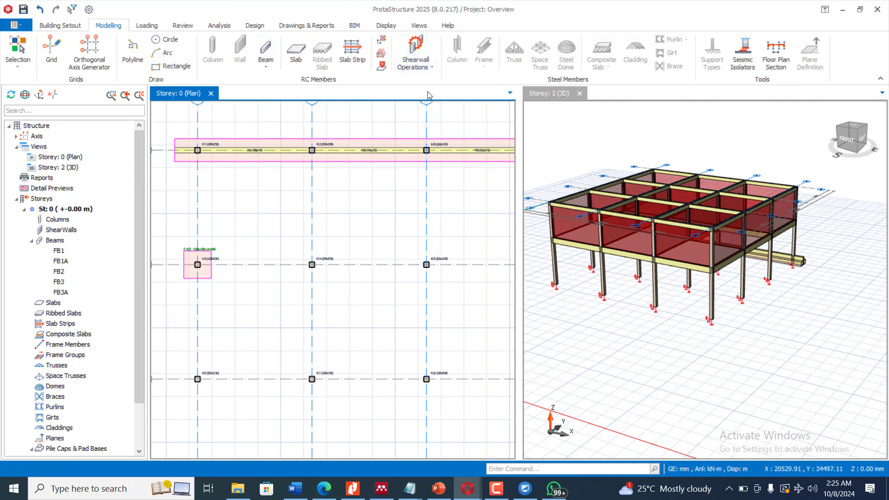
- Switch the plan view to storey St: 1 and bring up the modelling commands
click(223, 26)
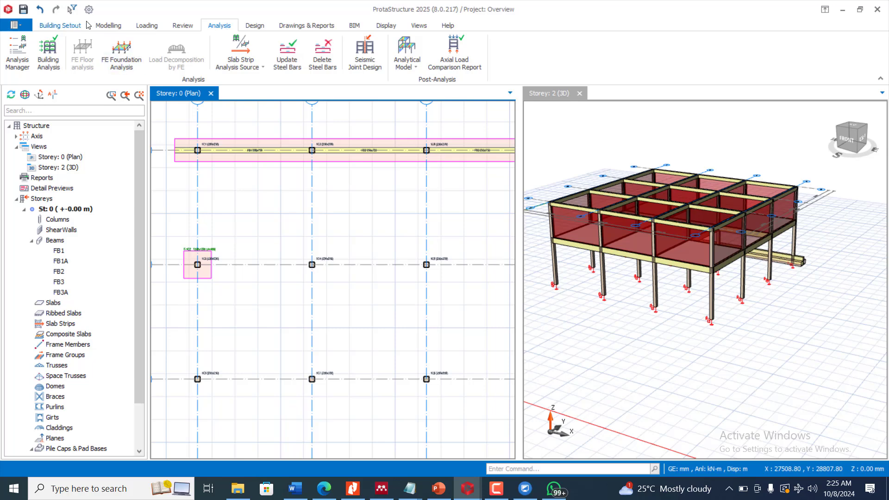
click(108, 26)
click(79, 31)
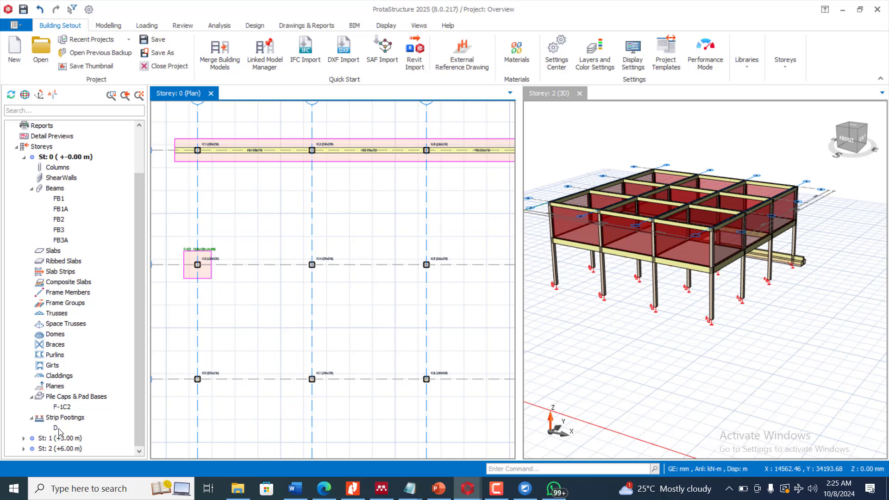
click(62, 439)
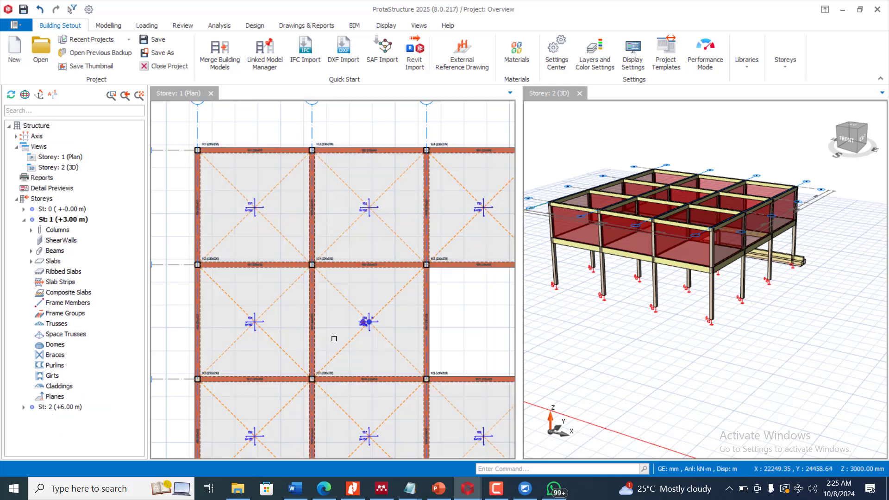
scroll(332, 242, down, 3)
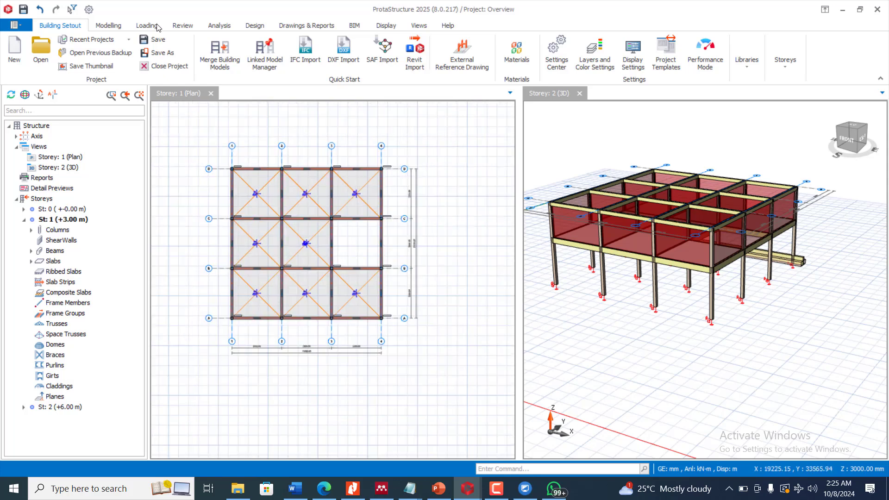
click(109, 26)
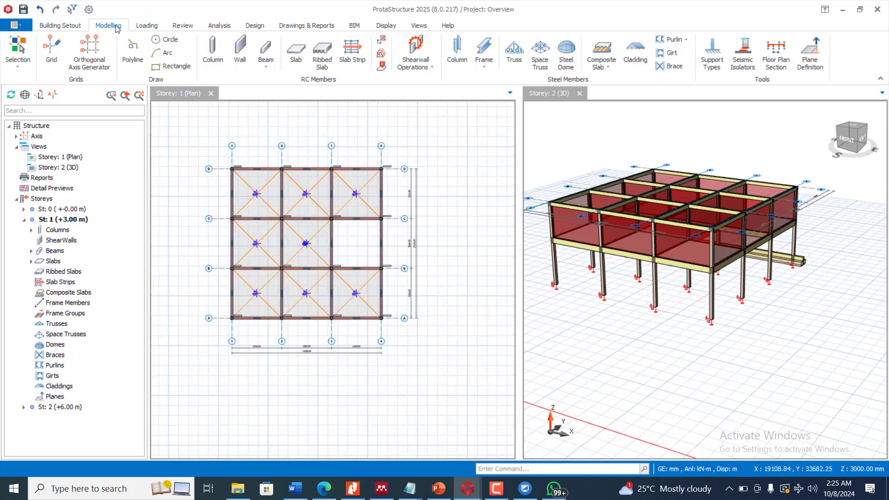
- Insert three X-direction analytical slab strips on storey 1, one across each slab row between axes D–C, C–B and B–A
click(352, 52)
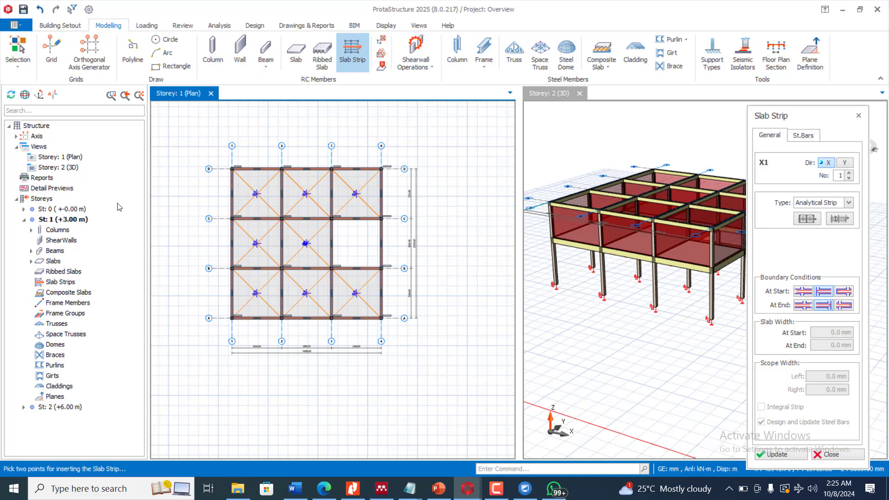
click(214, 200)
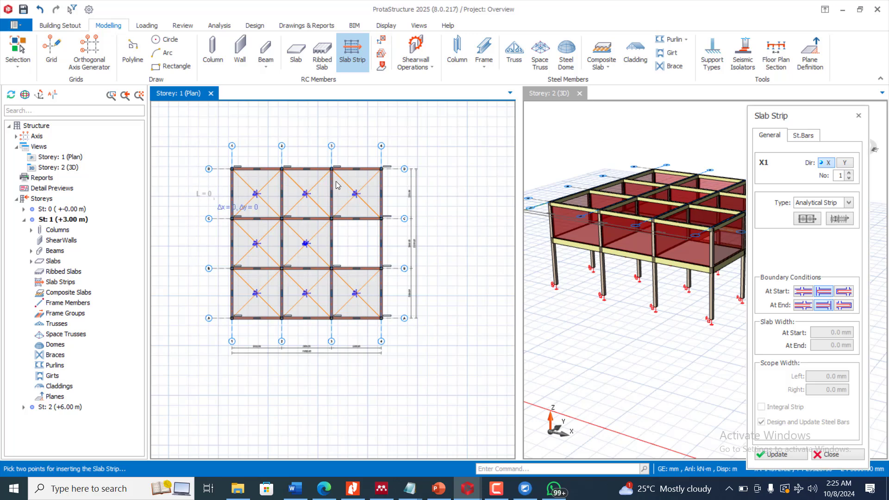
click(393, 199)
click(208, 243)
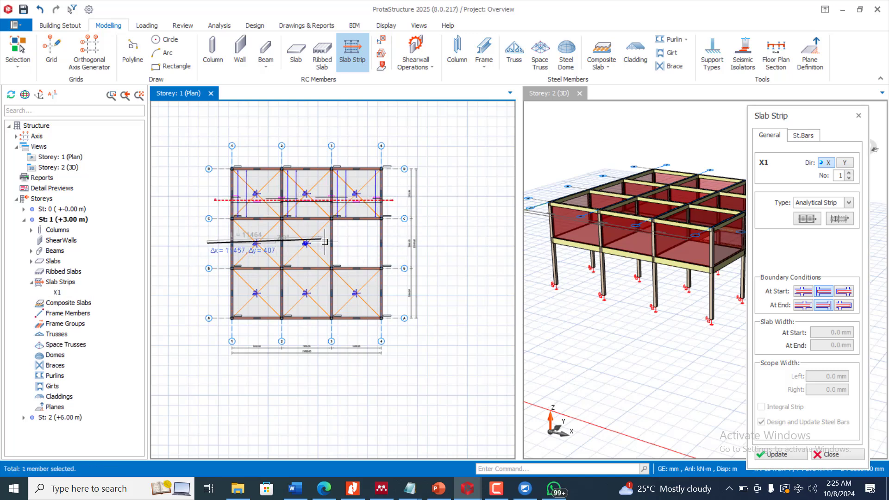
click(351, 243)
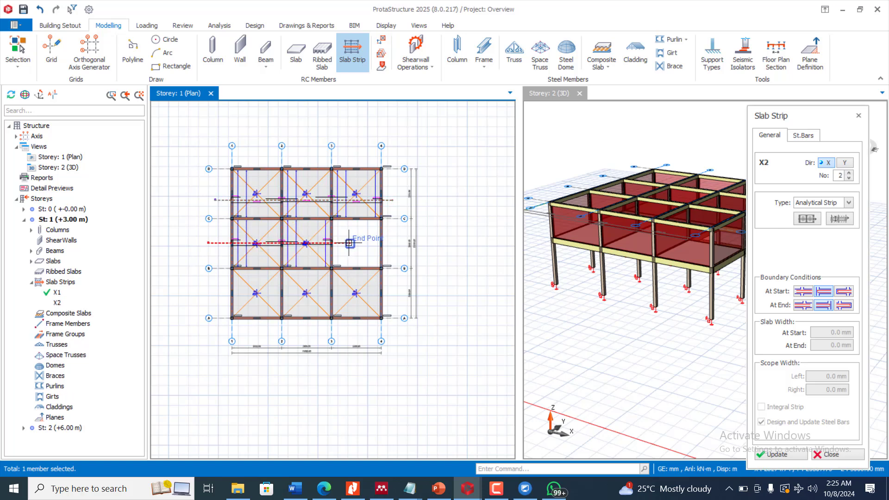
click(211, 296)
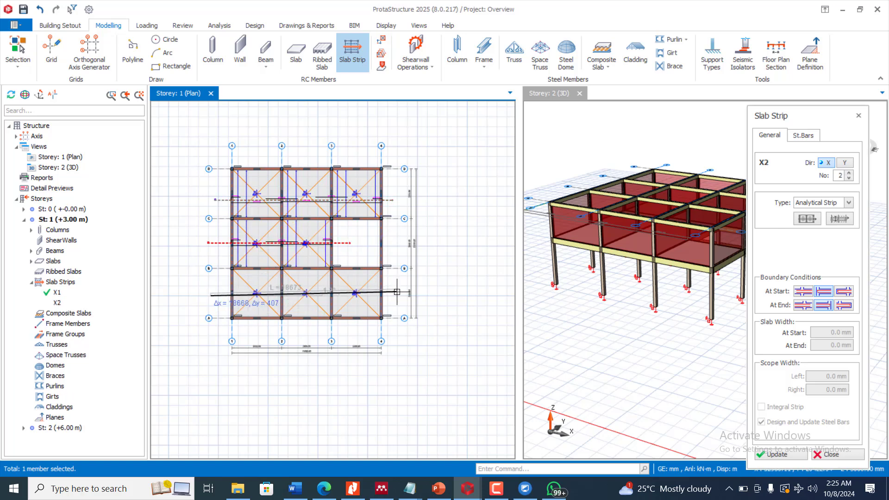
click(399, 295)
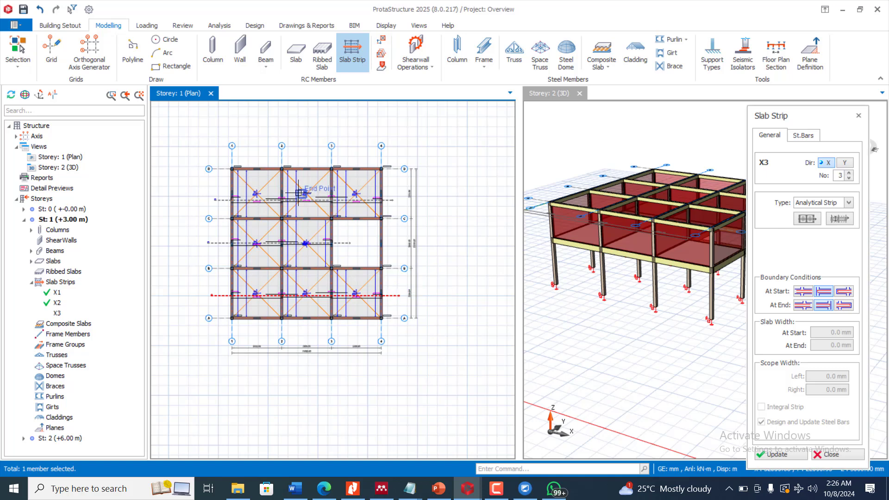
- Insert two Y-direction slab strips, numbered from 1, across all slabs between axes 1–2 and axes 2–3
click(846, 163)
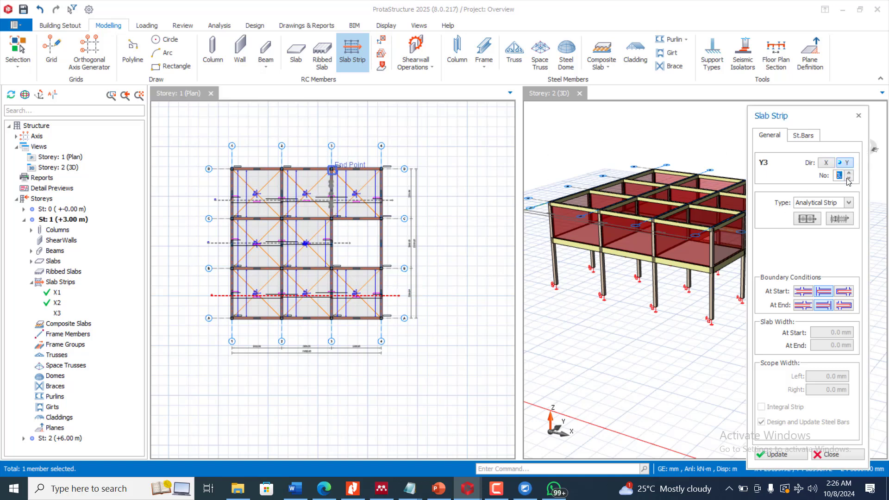
click(255, 155)
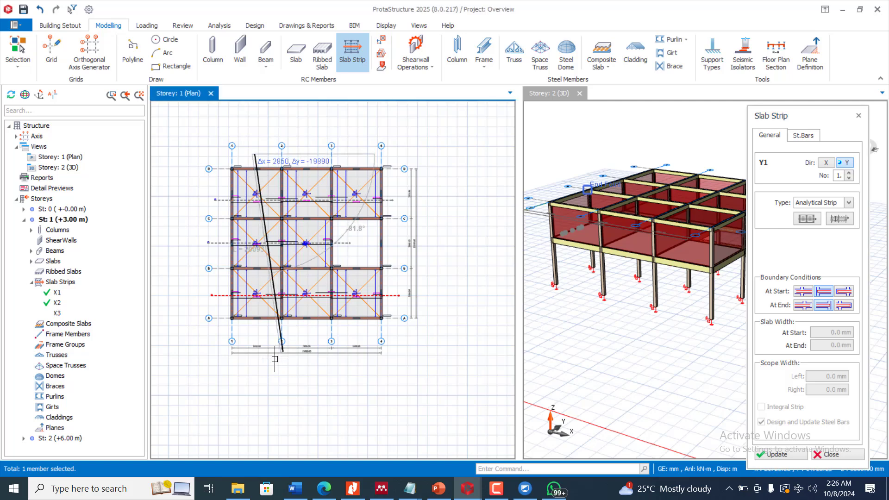
click(255, 331)
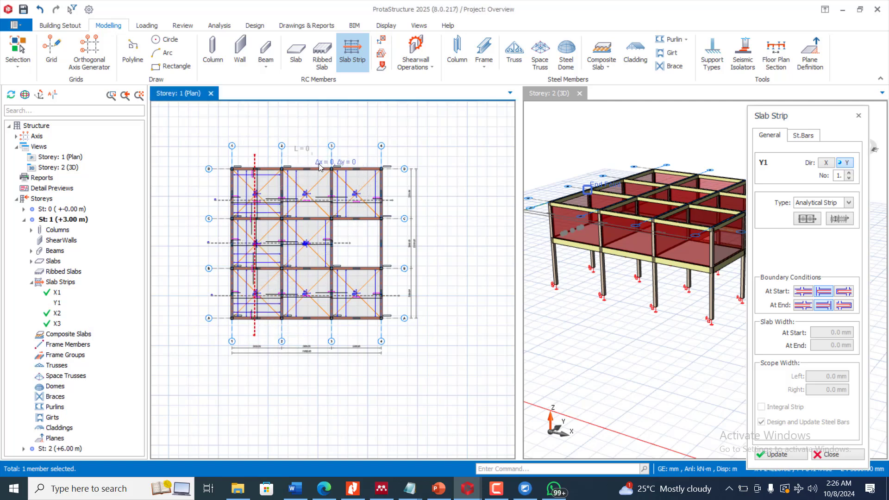
click(310, 331)
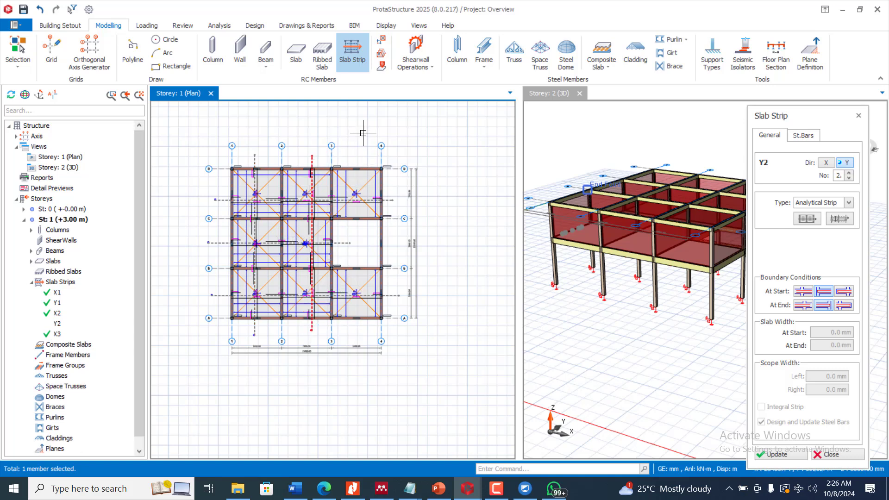
- Insert two separate Y-direction slab strips between axes 3 and 4, one through the D–C slab and one through the B–A slab
click(364, 147)
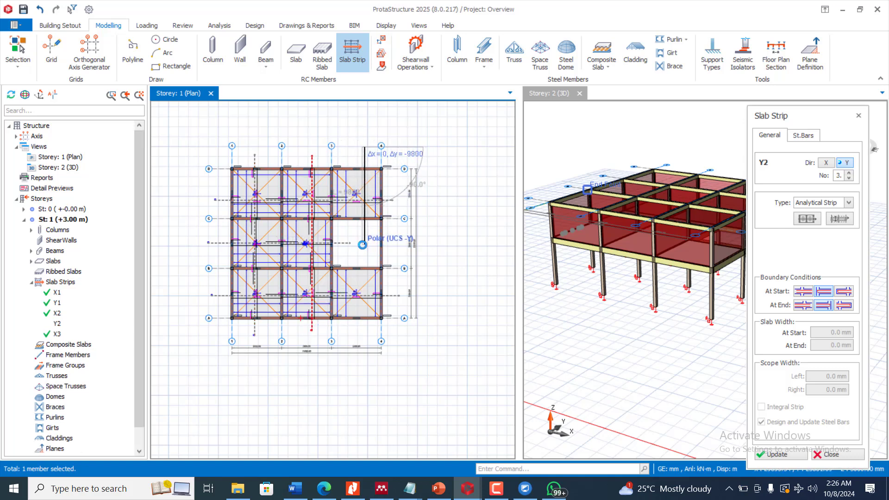
click(369, 252)
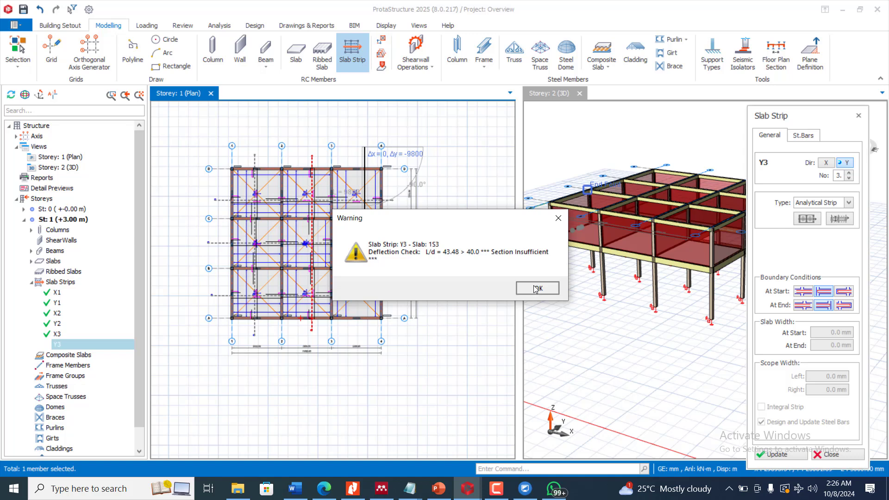
click(536, 289)
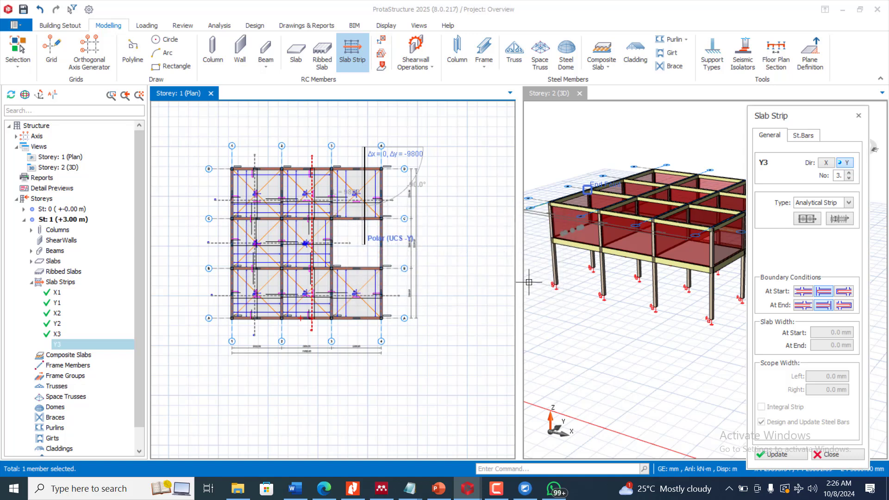
click(355, 255)
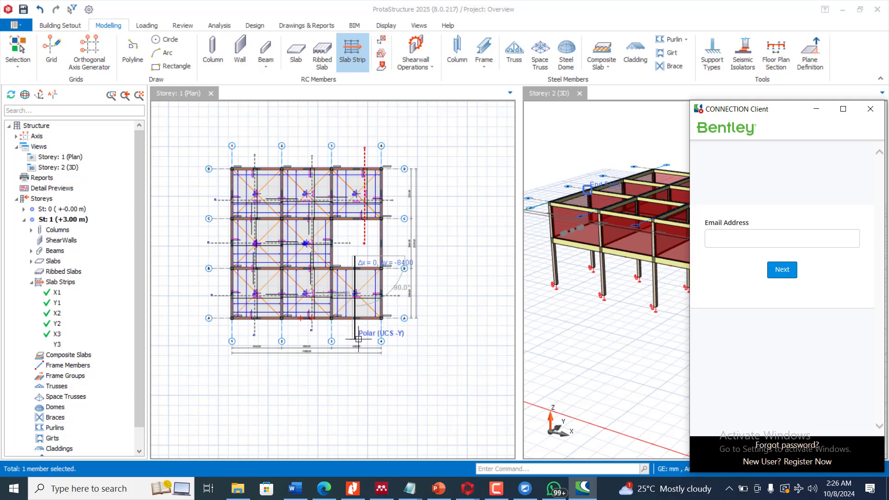
click(354, 331)
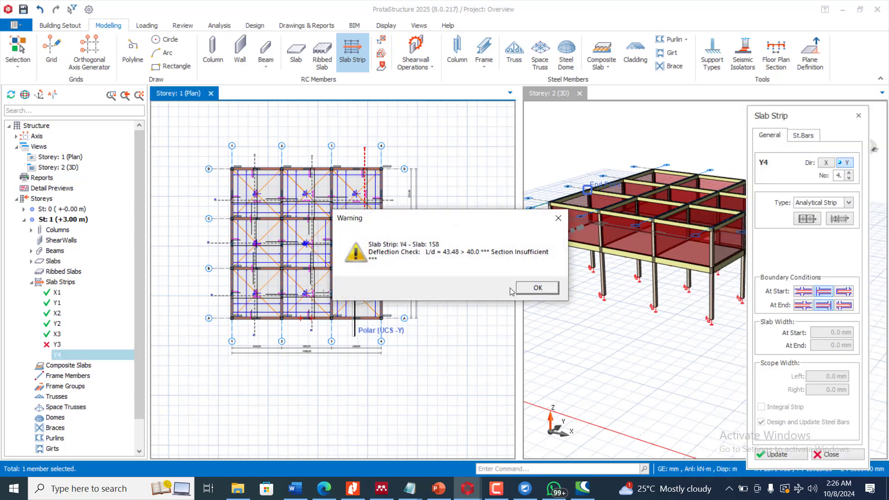
click(536, 288)
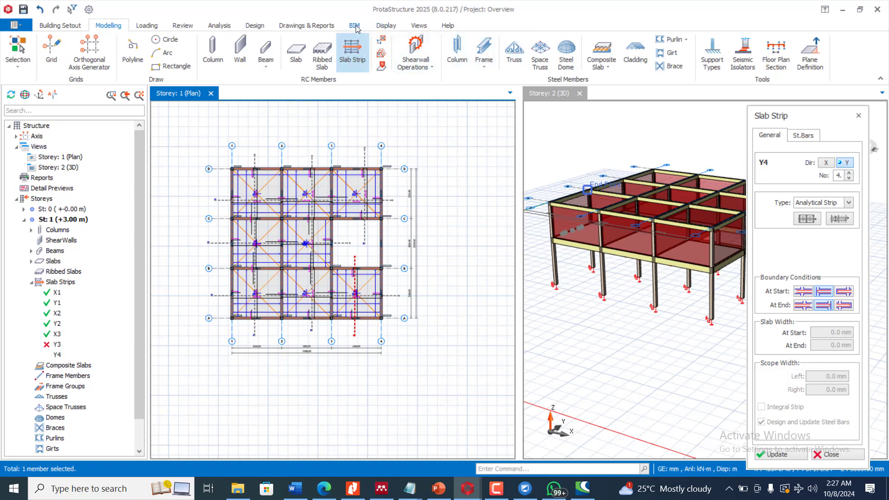
- Open the project in ProtaDetails for concrete detailing, saving the changes first
click(299, 27)
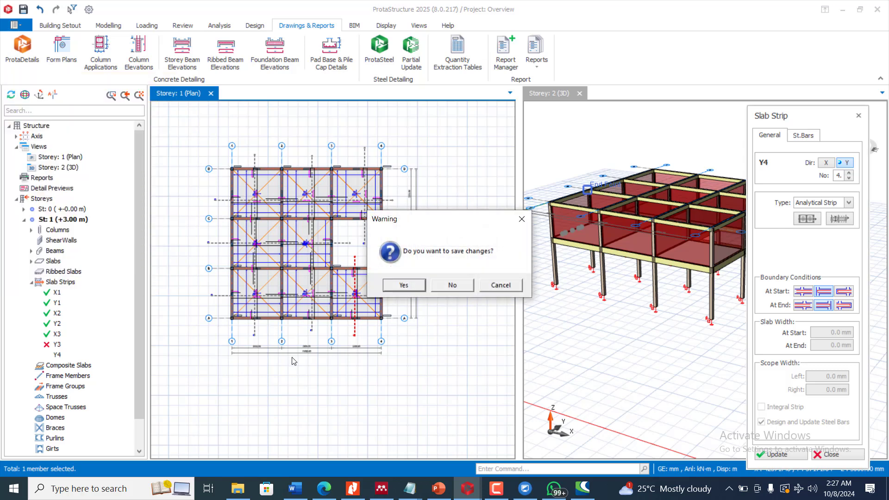
click(413, 288)
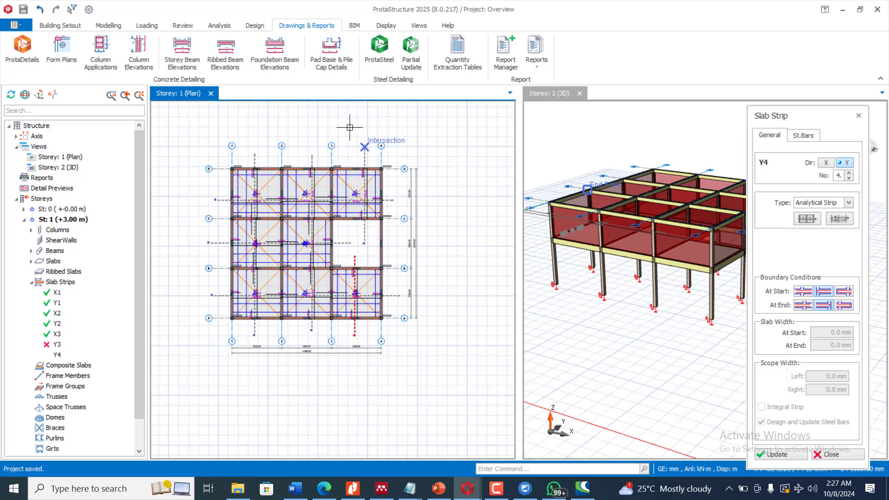
click(496, 488)
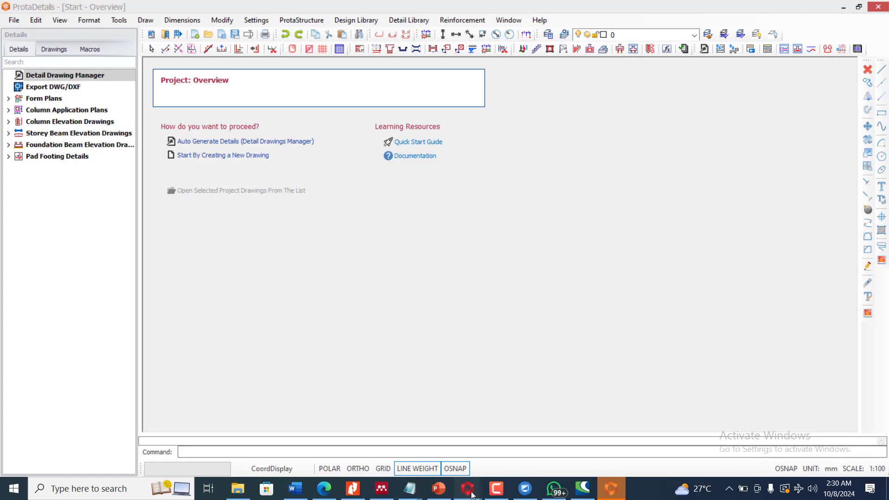
mouse_move(472, 495)
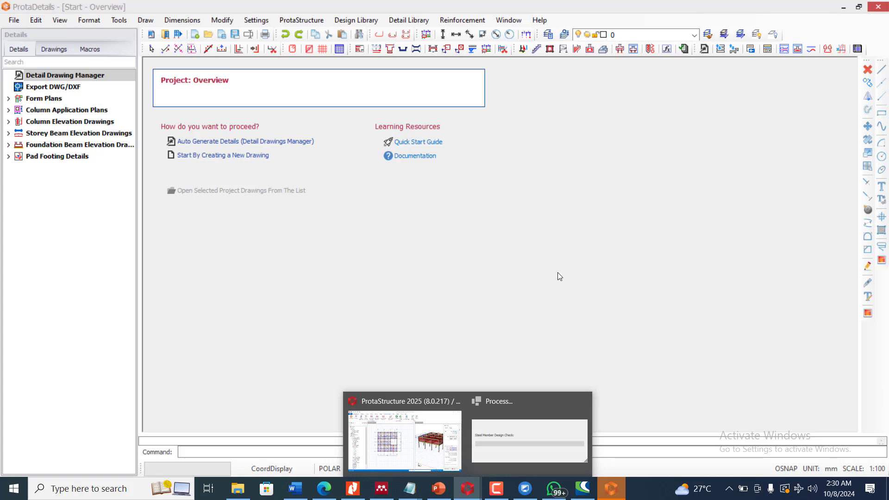
- Auto-generate all detail drawings for storeys St: 0 to St: 2 with the default options at scale 1/100, and place them in the drawing
click(277, 145)
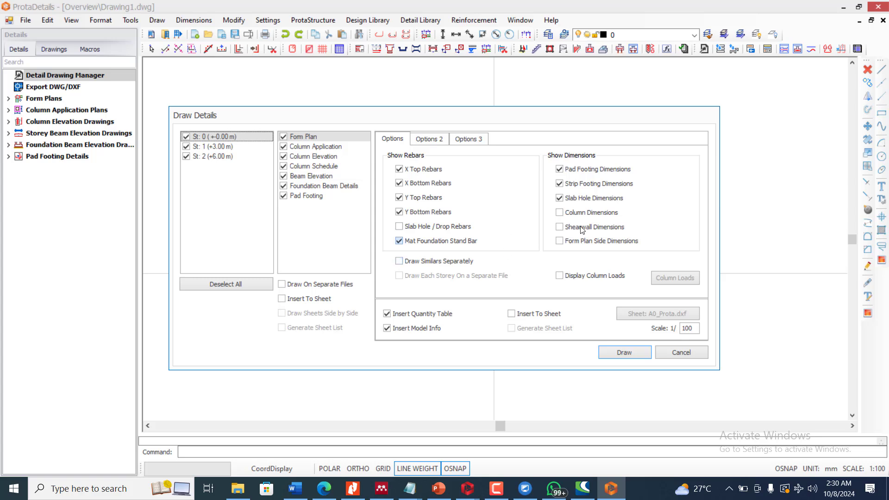
click(629, 353)
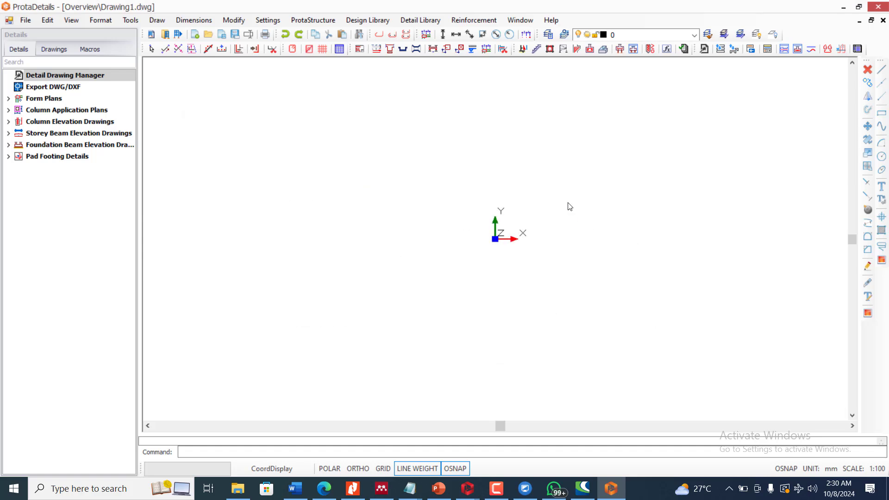
click(434, 175)
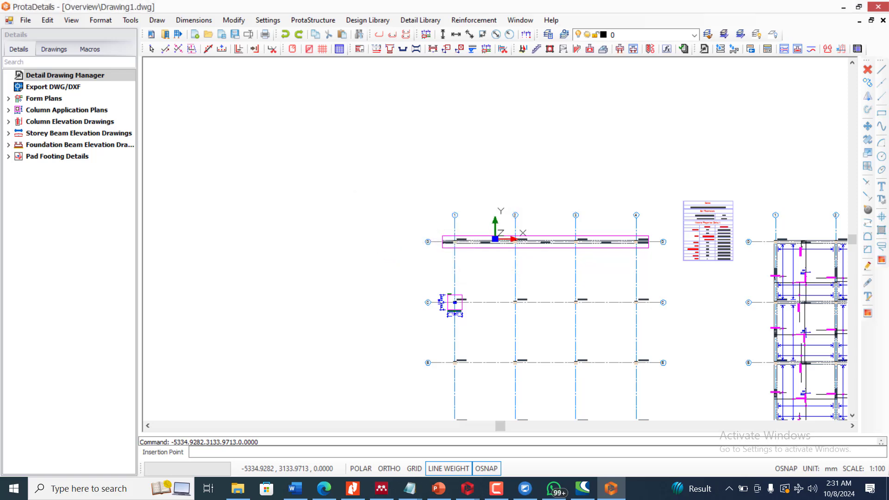
click(389, 201)
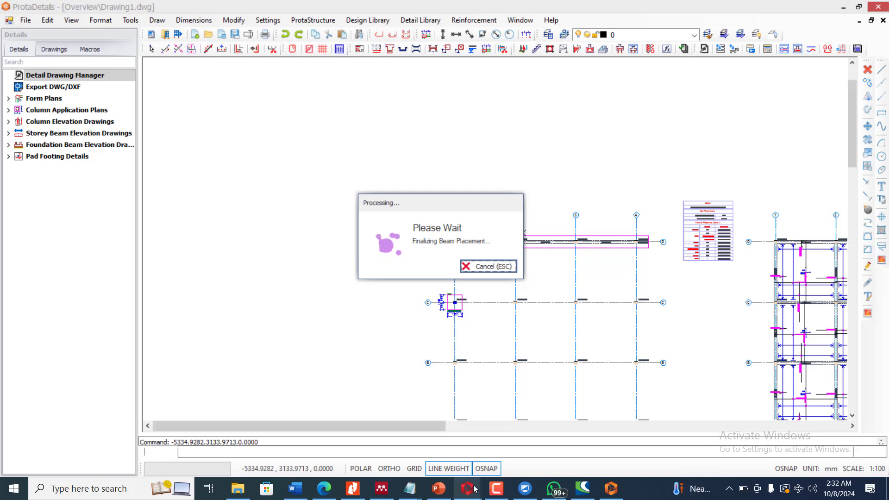
mouse_move(475, 489)
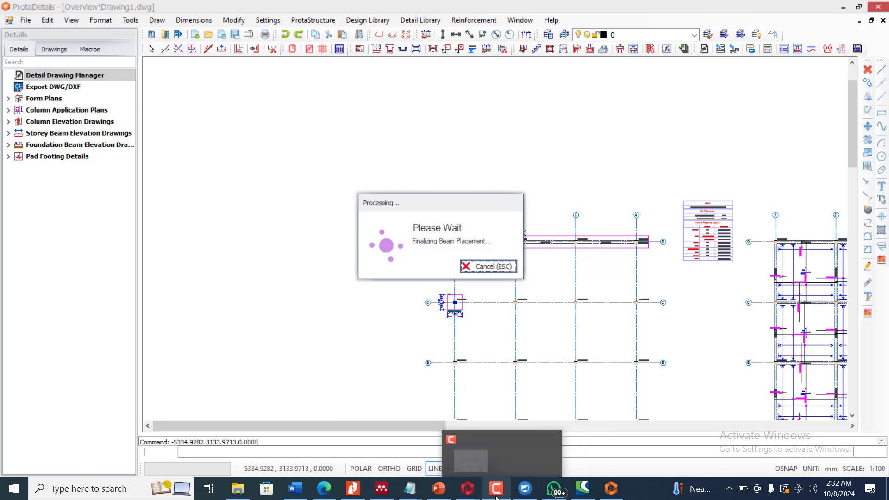